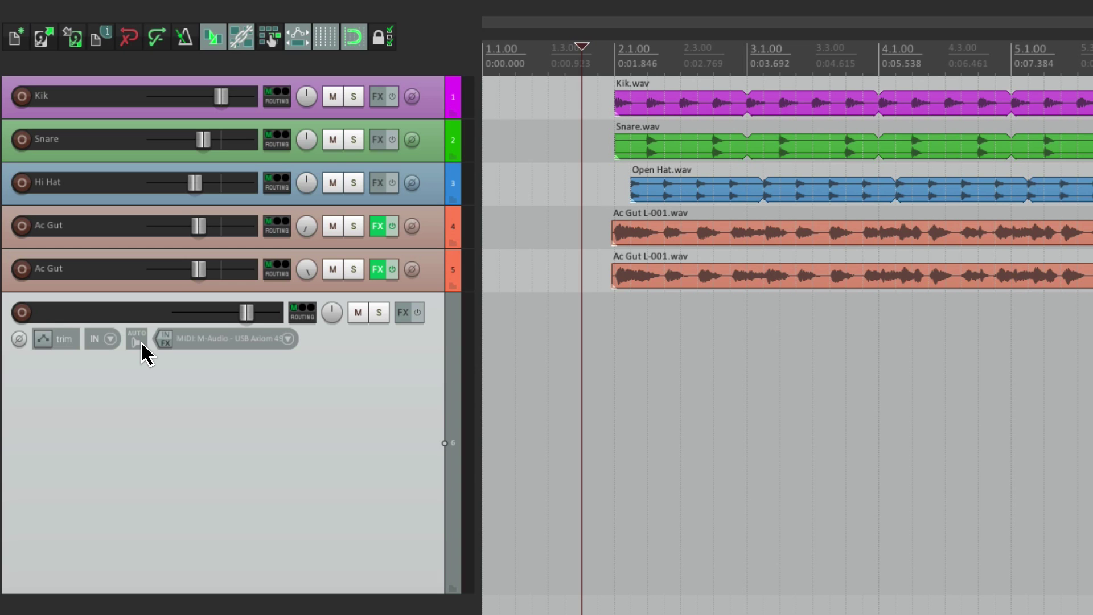
- Arm track 6 for recording and add the VSTi instrument Piano One (Sound Magic) to it
click(25, 308)
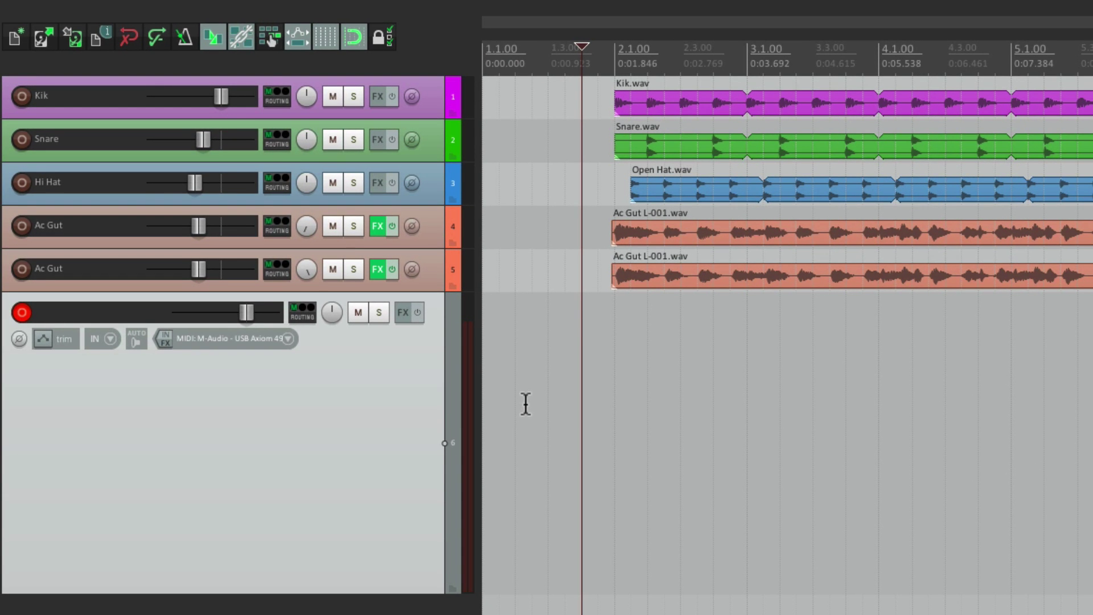
click(402, 312)
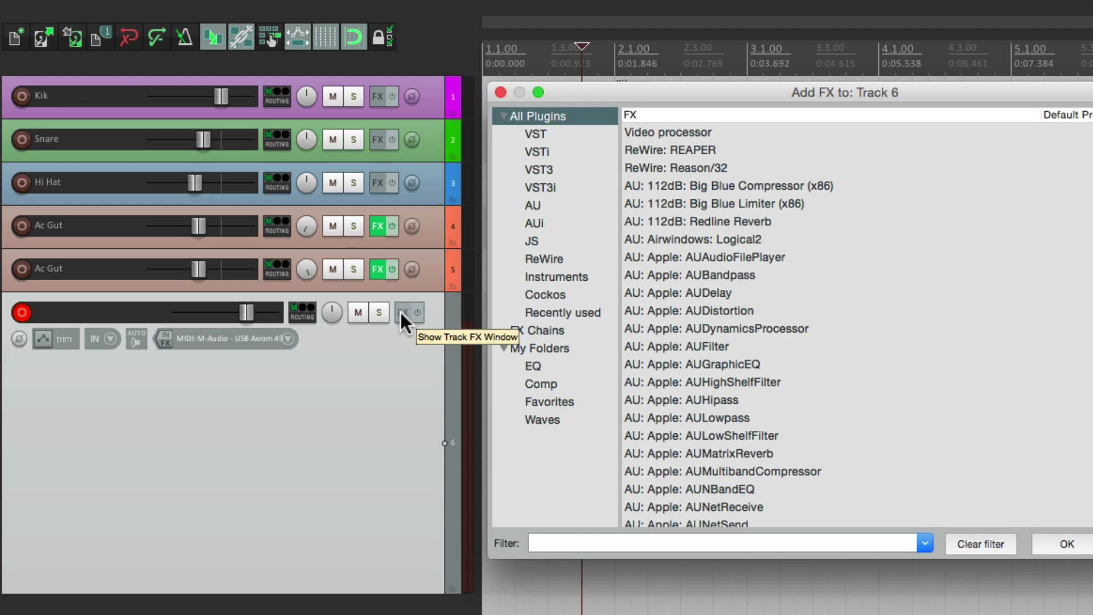
click(568, 275)
scroll(841, 429, down, 3)
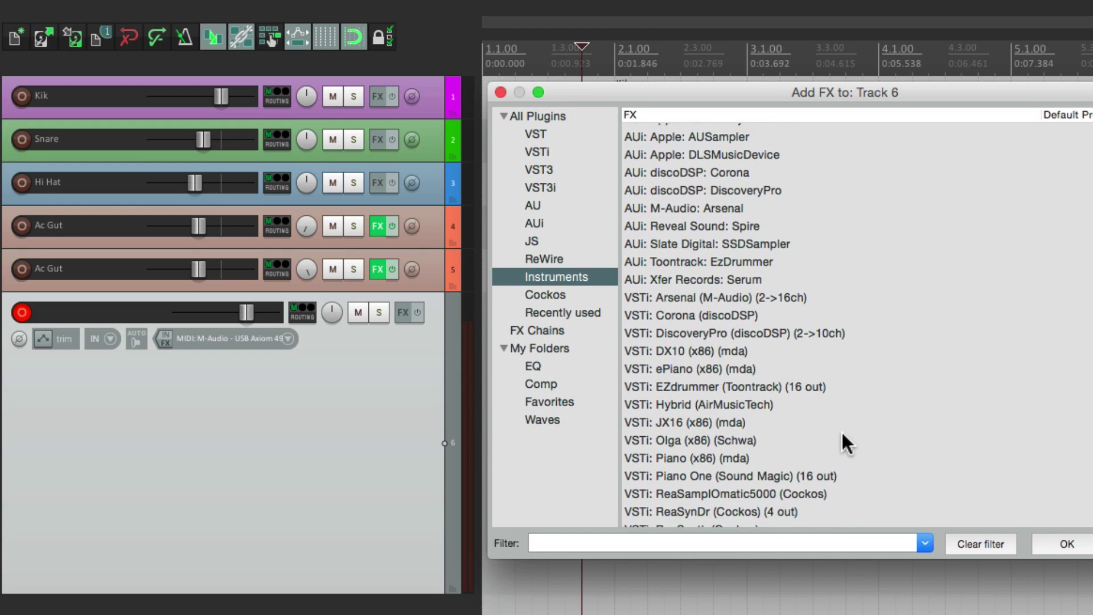
scroll(841, 429, down, 4)
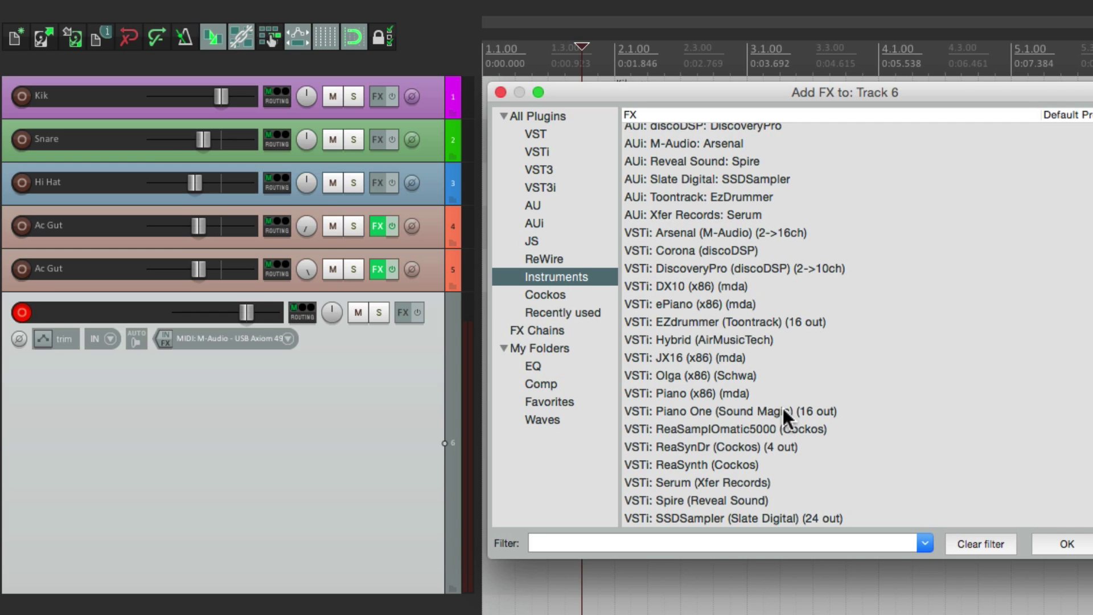
double_click(797, 411)
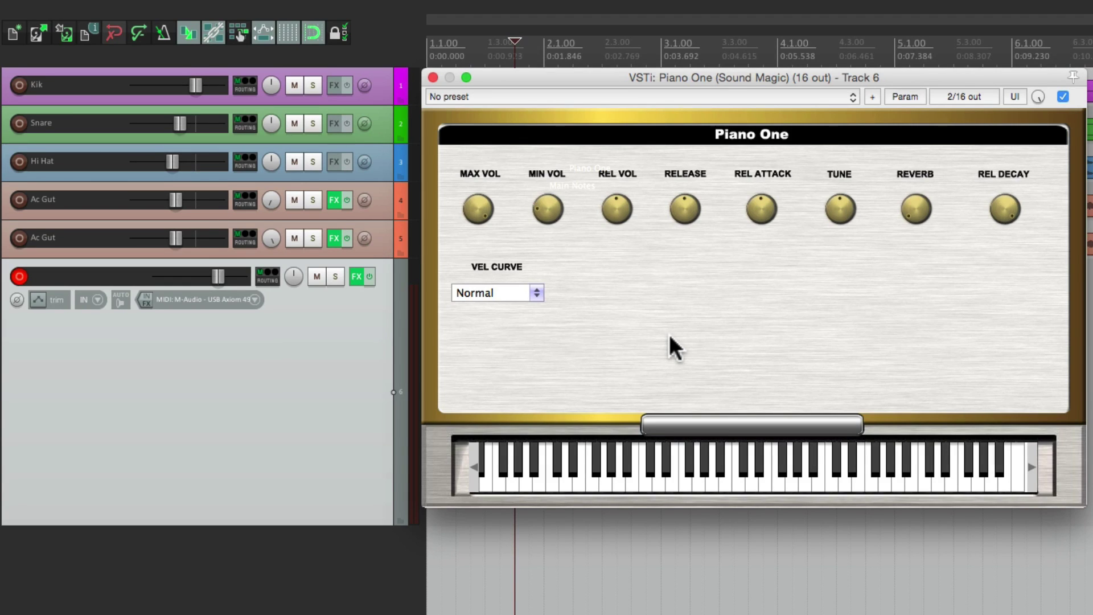
click(433, 78)
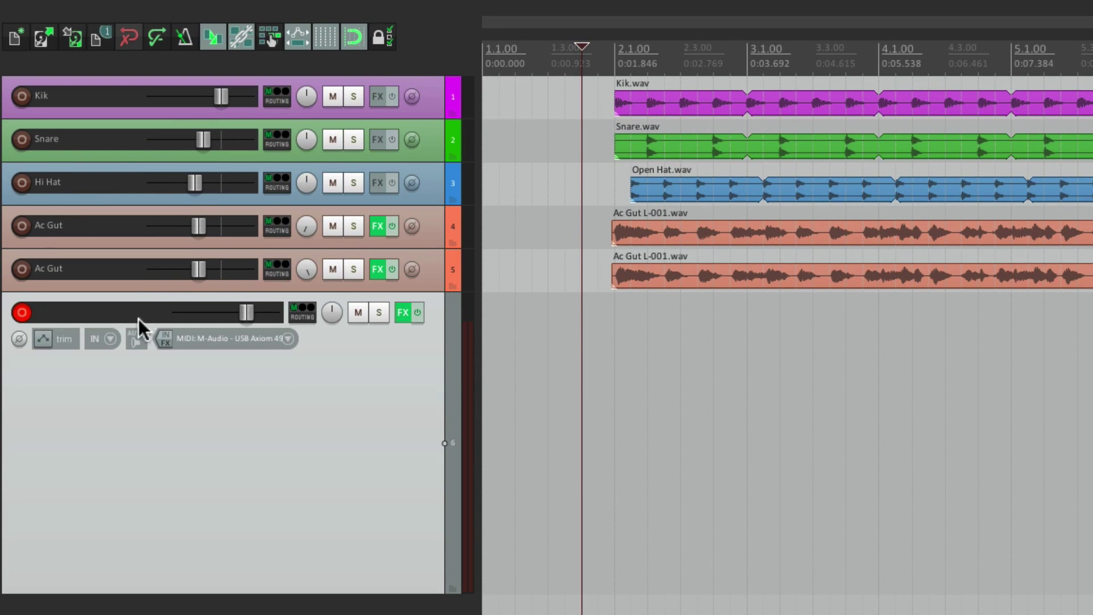
- Set track 6's record monitoring to Monitor Input
click(134, 338)
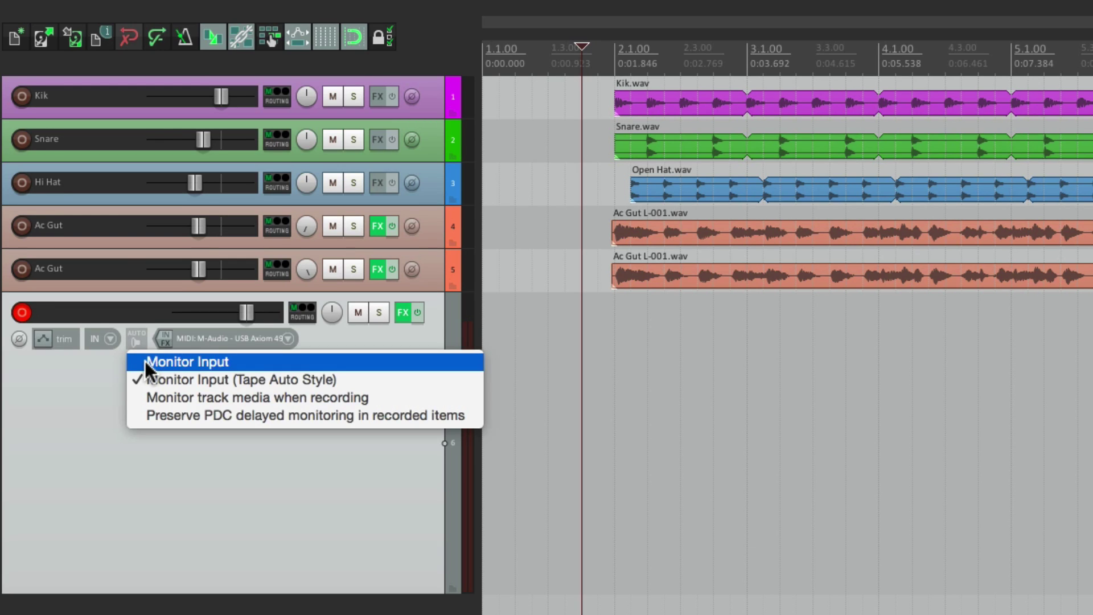
click(145, 361)
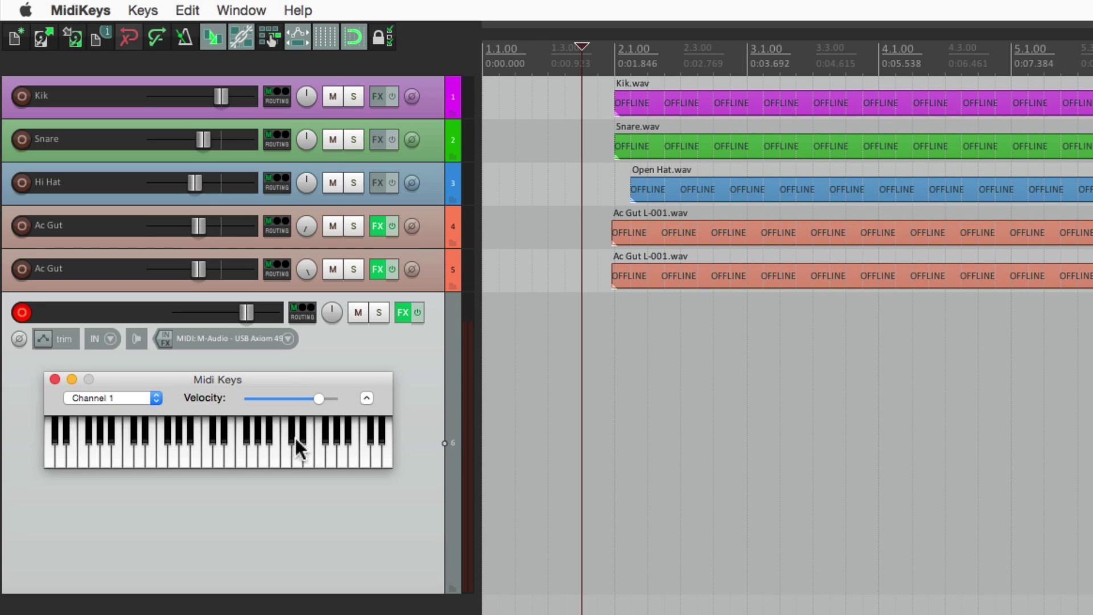
click(591, 358)
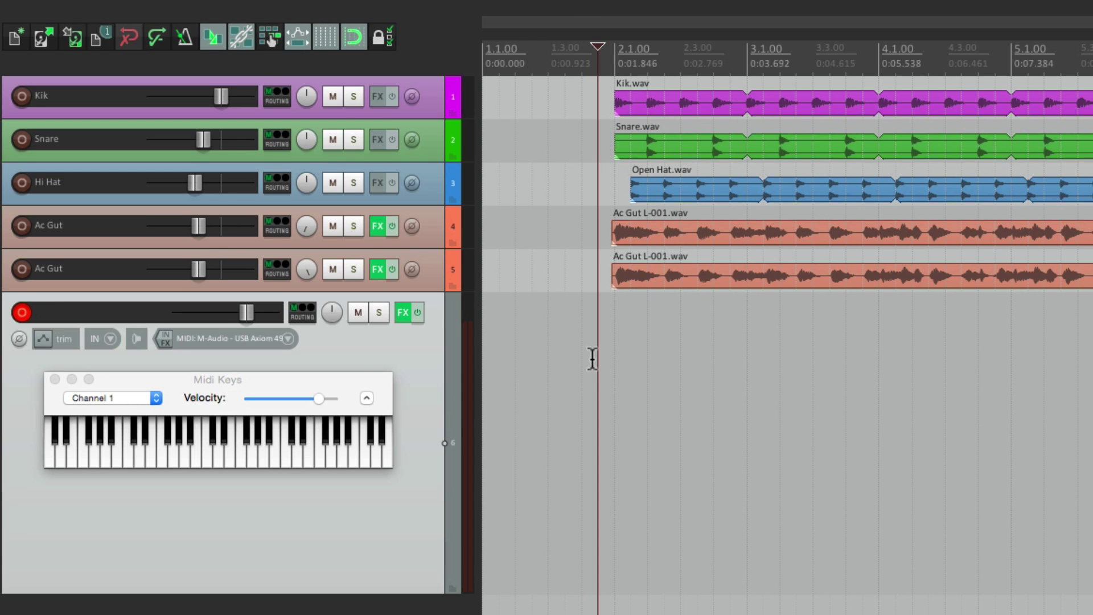
- Enable the metronome and review its recording and count-in settings
click(190, 37)
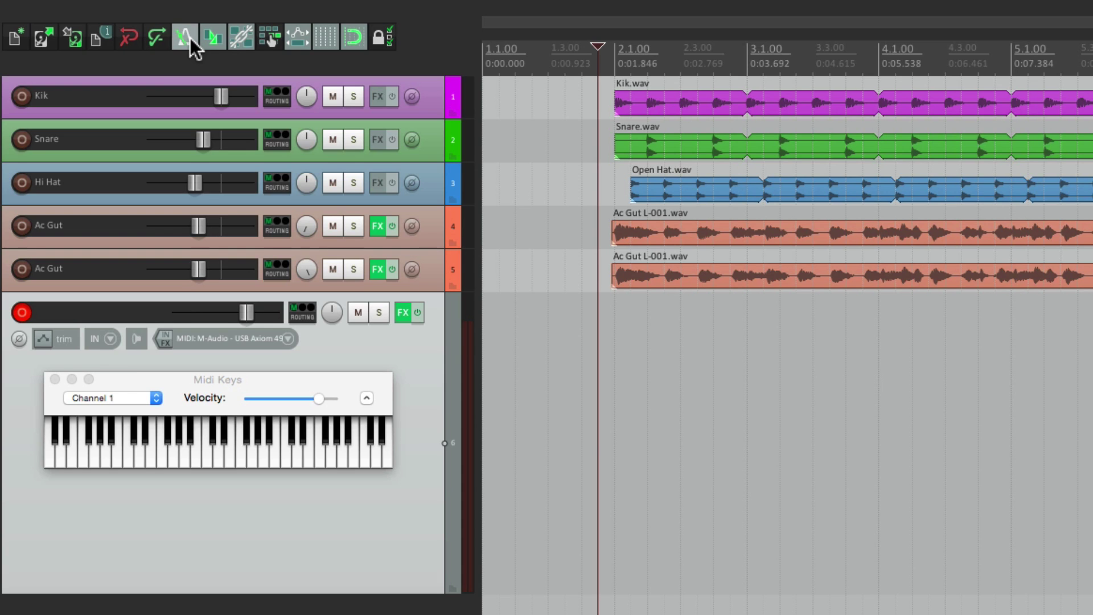
right_click(189, 39)
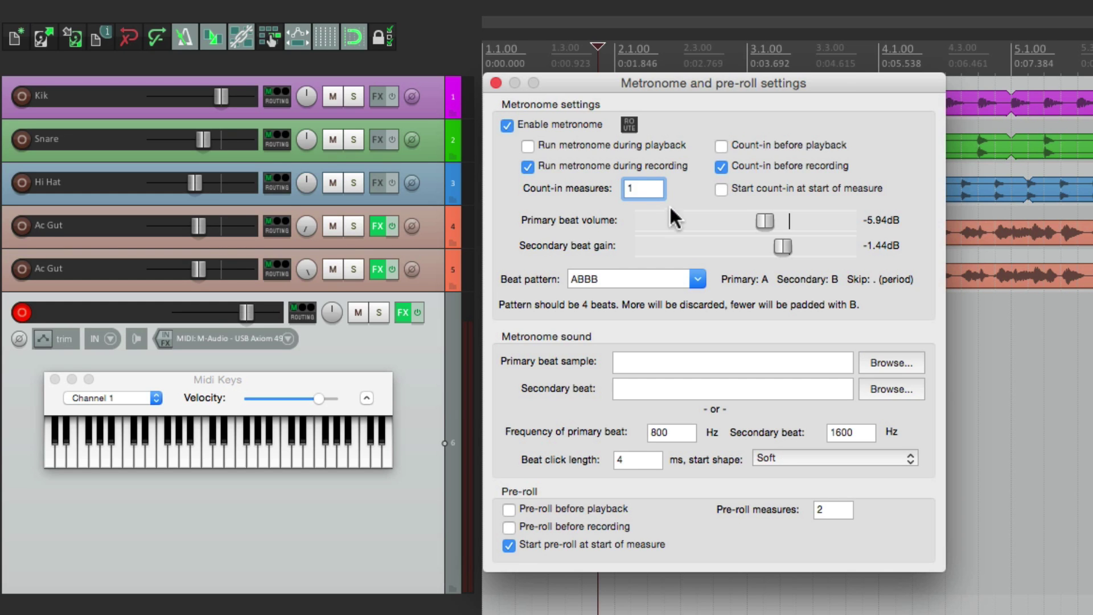
click(495, 83)
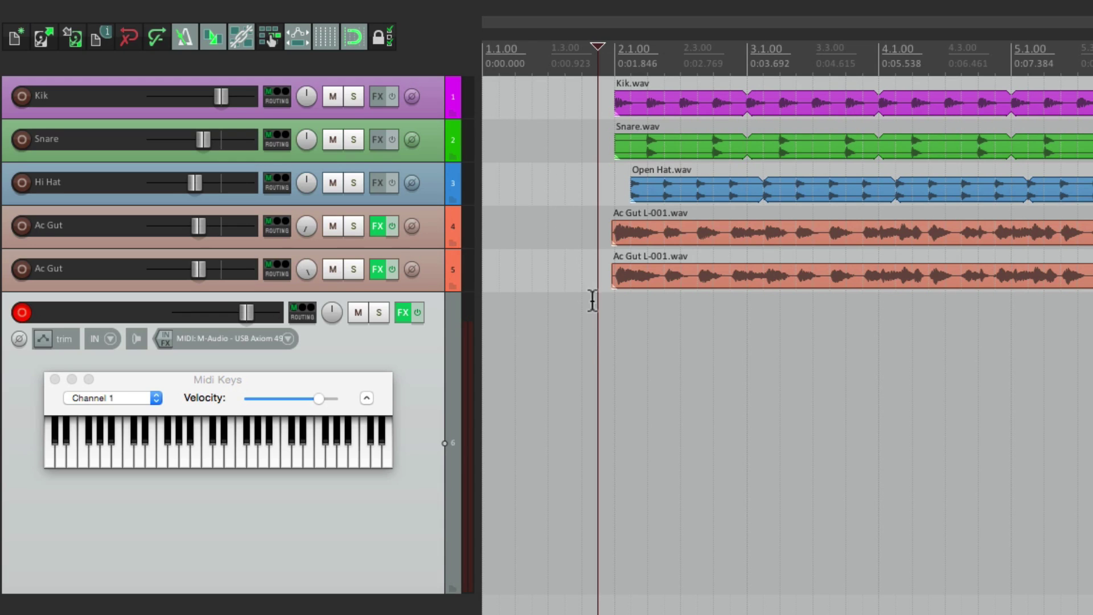
- Record a MIDI piano performance on track 6 from the start of the project to about bar 12
key(Home)
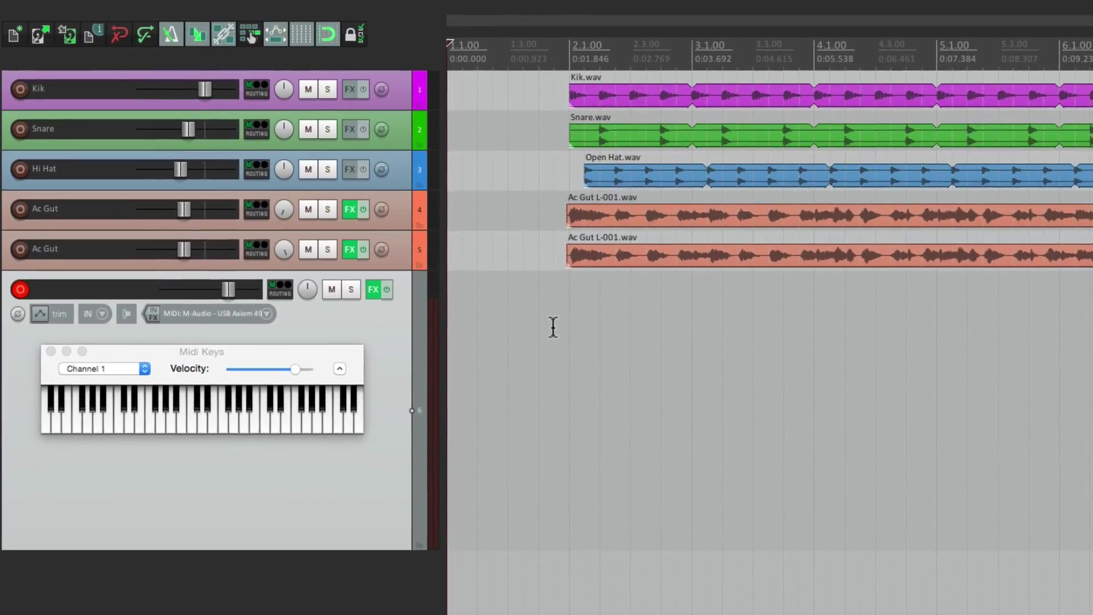
key(super+r)
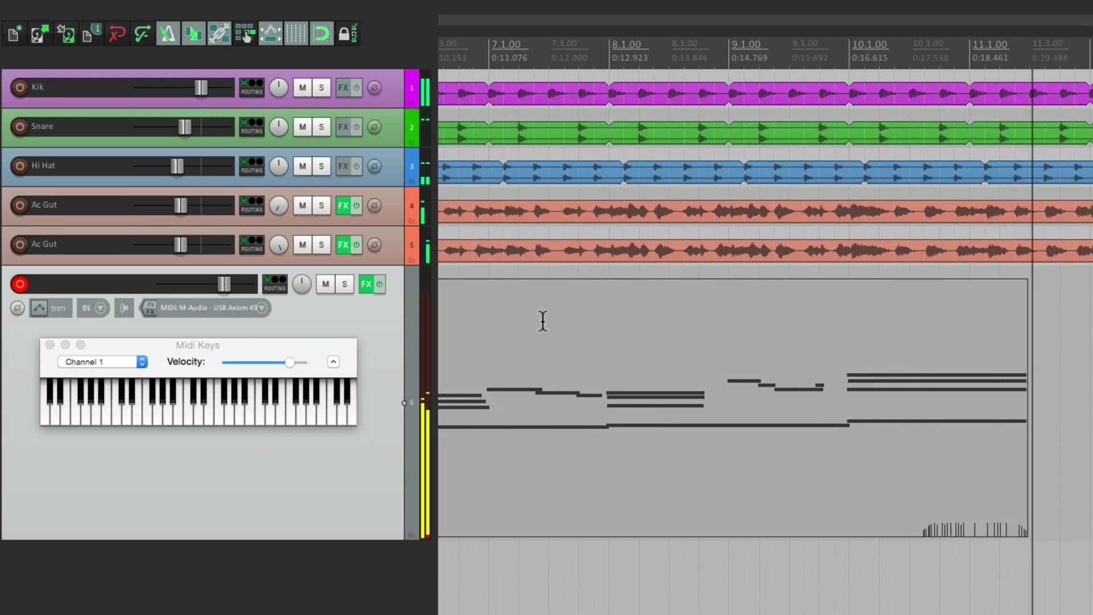
key(space)
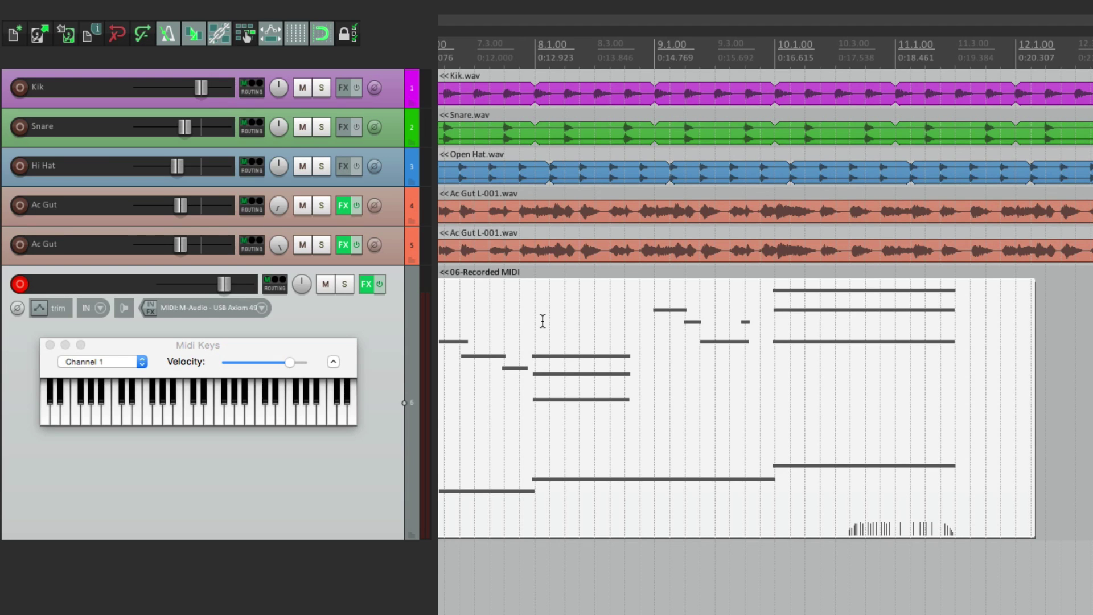
- Trim the empty lead-in off the recorded MIDI item so it starts just before bar 2
key(Home)
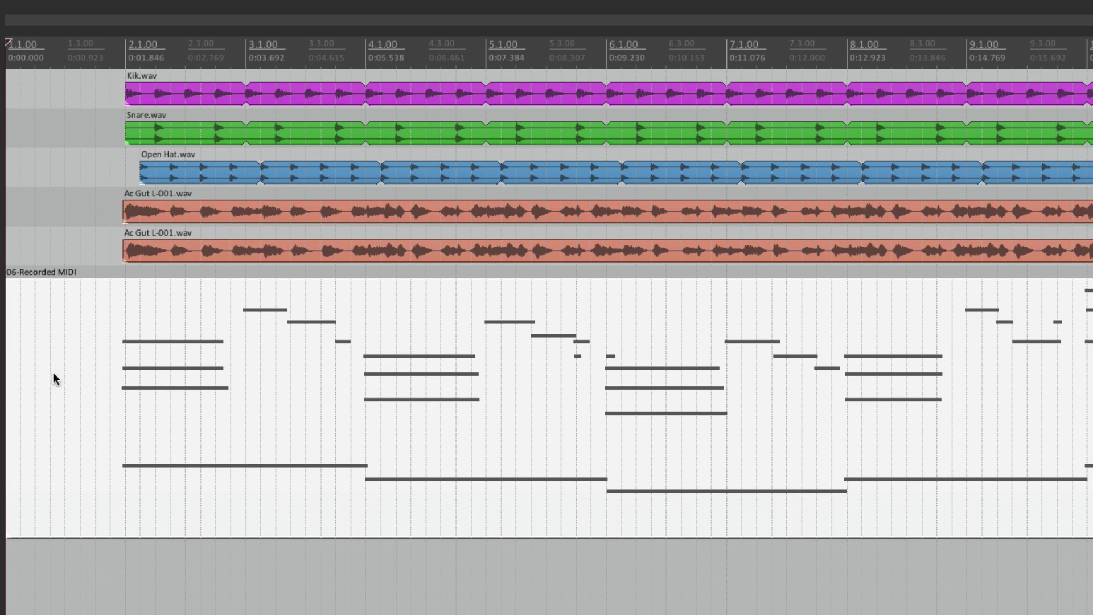
drag(15, 393, 173, 385)
scroll(99, 324, up, 5)
click(144, 370)
- Try splitting the recorded MIDI item just before bar 3 and deleting its first part, and undo these edits
click(719, 334)
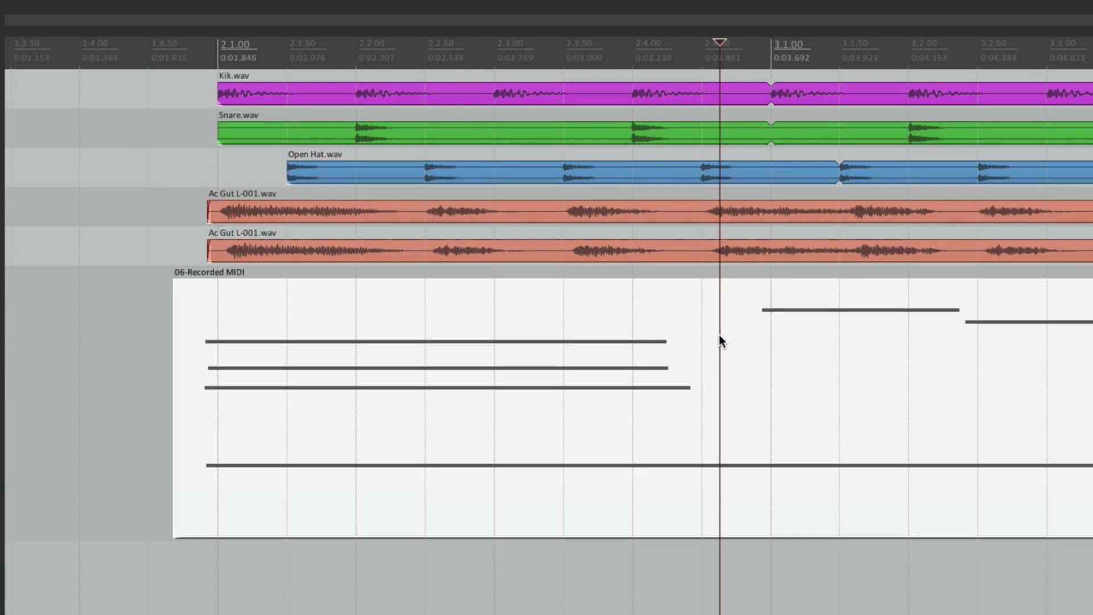
key(s)
drag(484, 340, 432, 360)
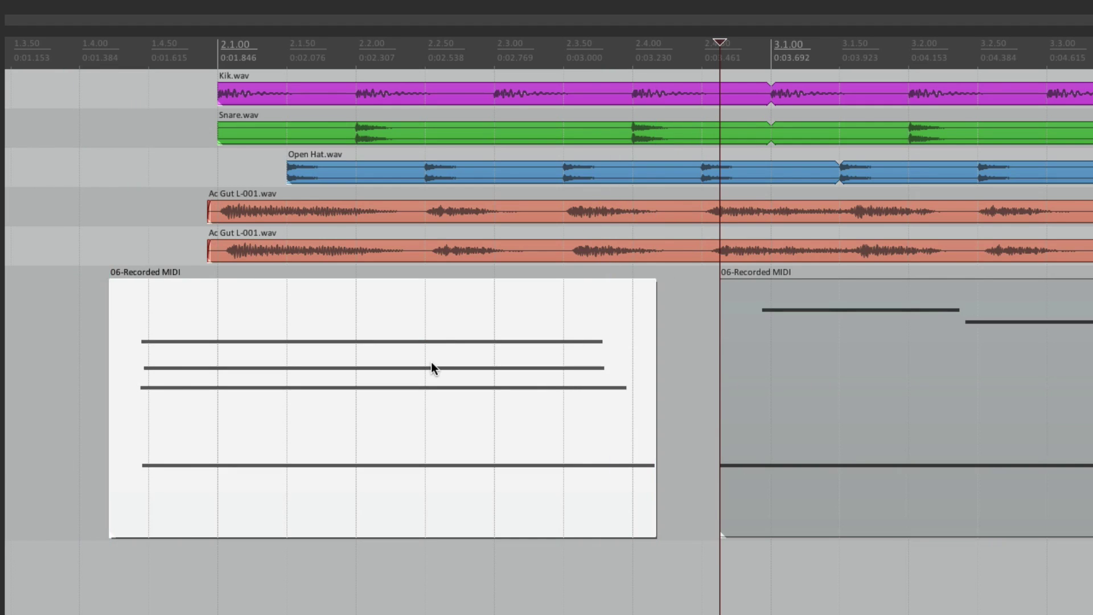
key(Delete)
click(262, 376)
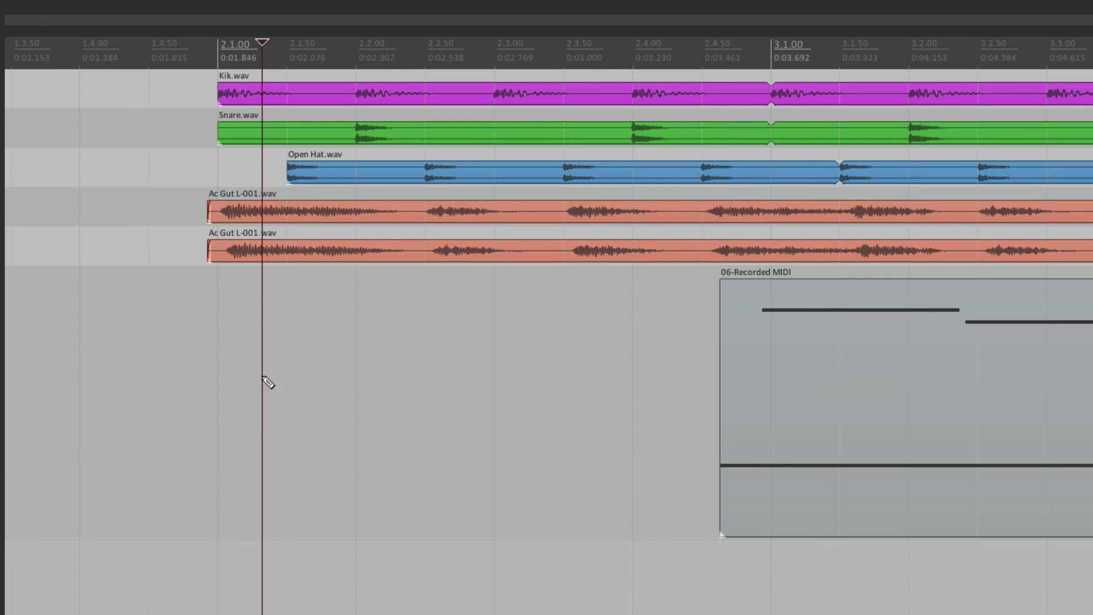
key(ctrl+v)
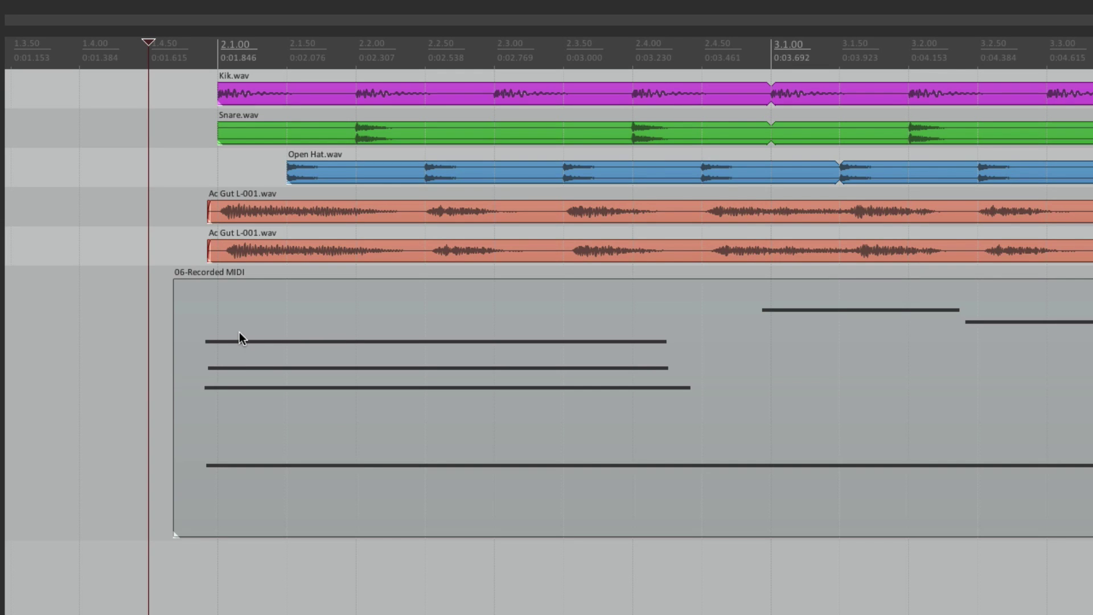
- Open the recorded MIDI item in the inline editor
click(221, 331)
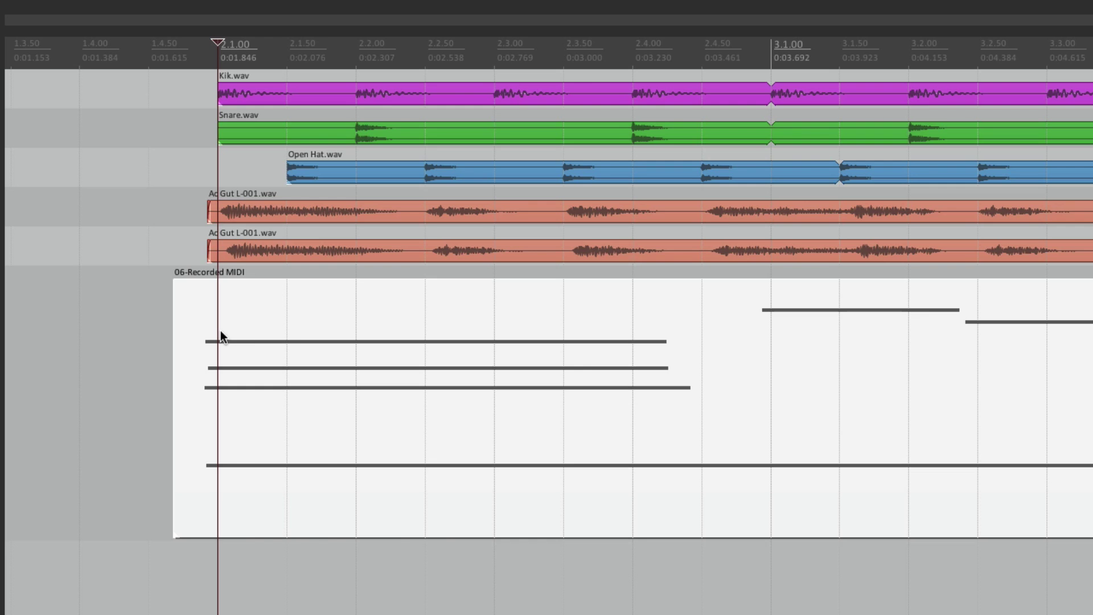
right_click(221, 336)
mouse_move(228, 501)
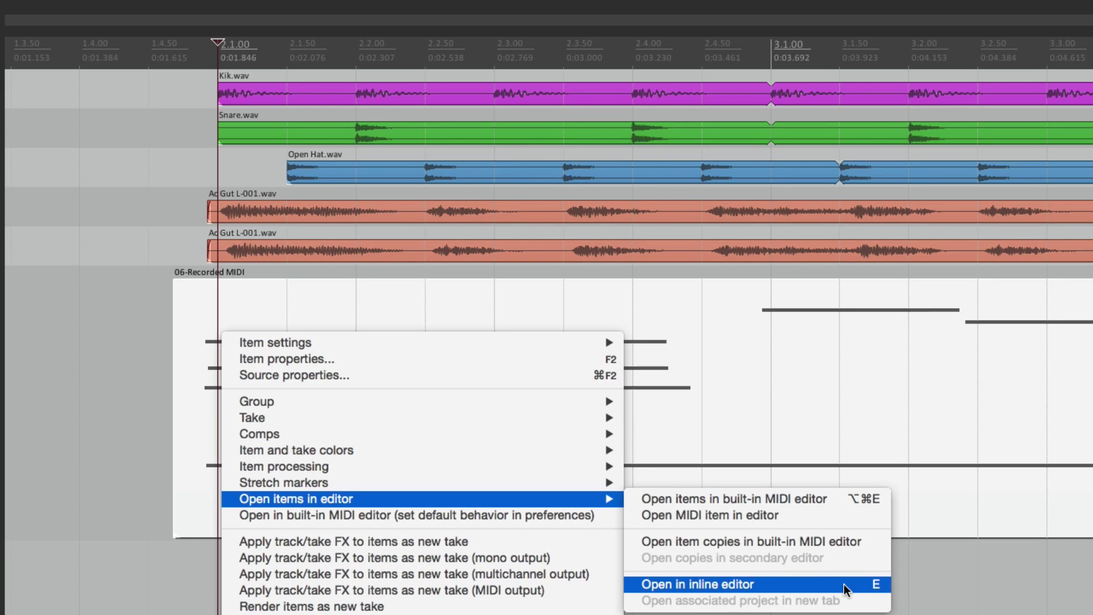
click(111, 392)
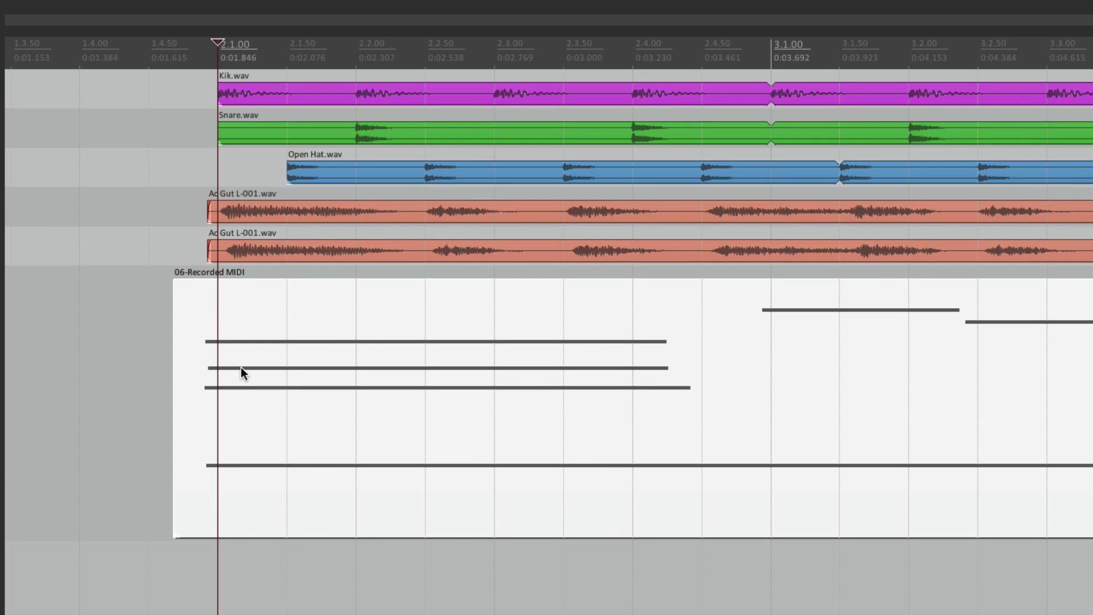
key(e)
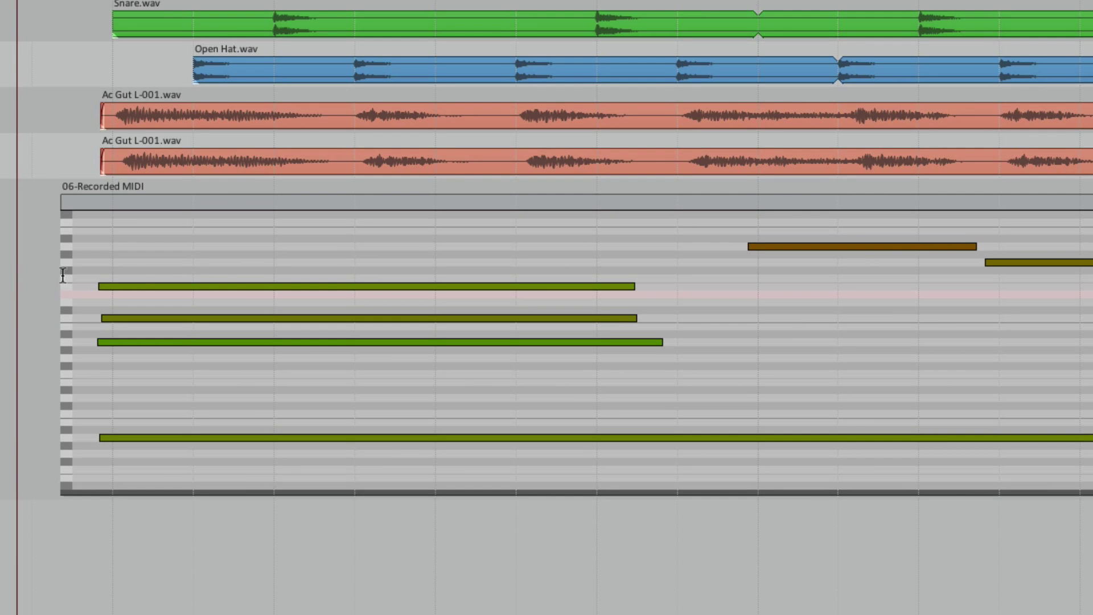
- Try deleting the highest note of the opening chord and undo the deletion
click(221, 287)
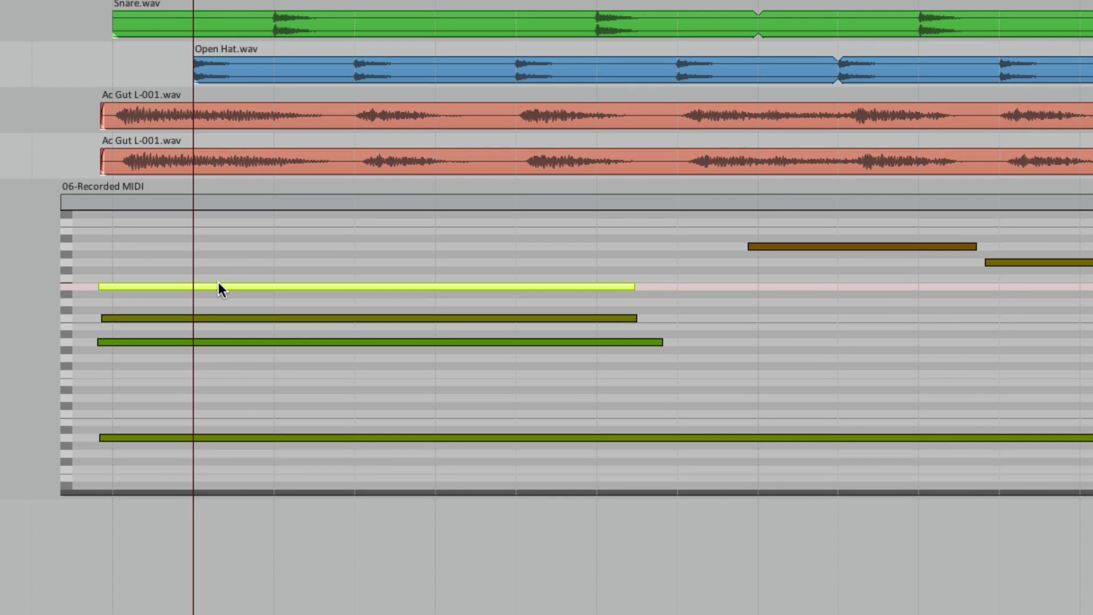
key(Delete)
key(ctrl+z)
- Resize the opening chord's highest note so it starts at 2.1.00 and ends at about 2.4.50
mouse_move(98, 287)
mouse_down()
mouse_move(219, 287)
mouse_move(109, 289)
mouse_up()
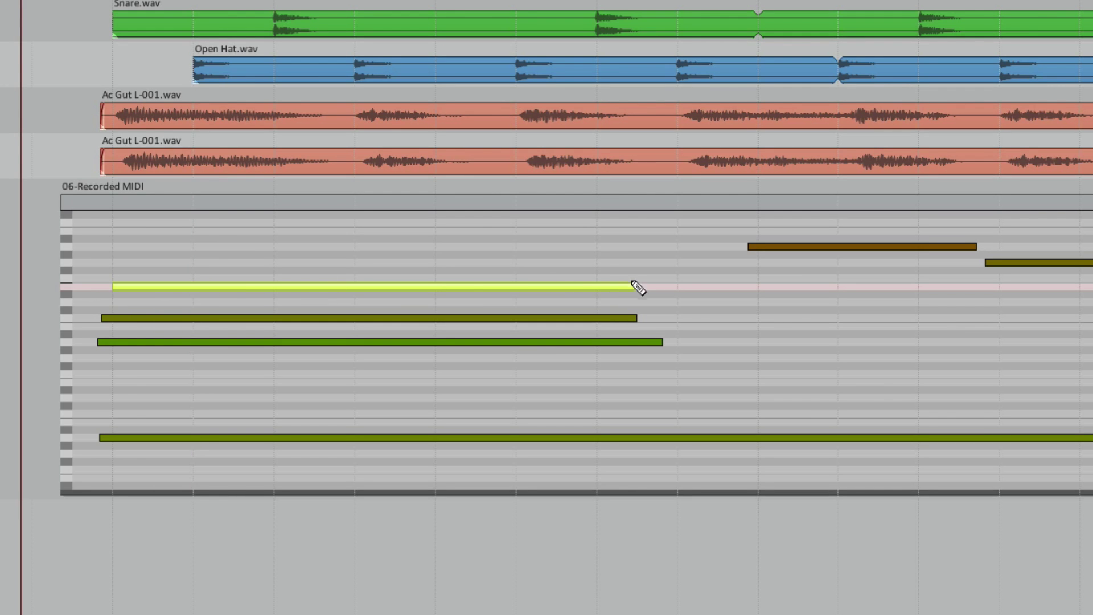
mouse_move(639, 288)
mouse_down()
mouse_move(456, 293)
mouse_move(626, 290)
mouse_up()
- Try deleting the resized note and copying it up to the pitch of bar 3's first note, undoing both edits
double_click(484, 286)
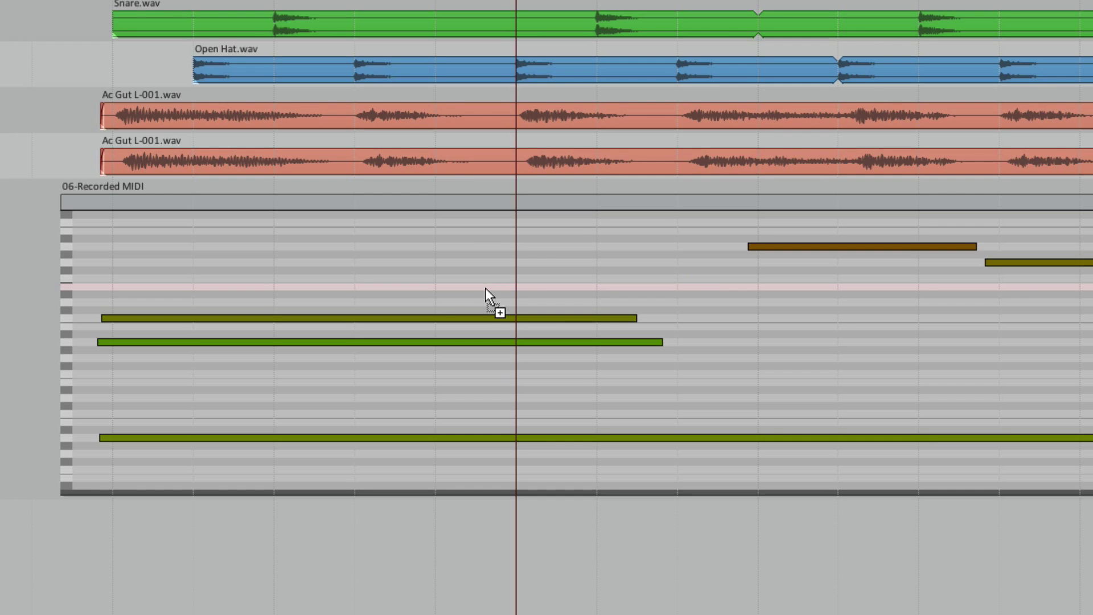
key(ctrl+z)
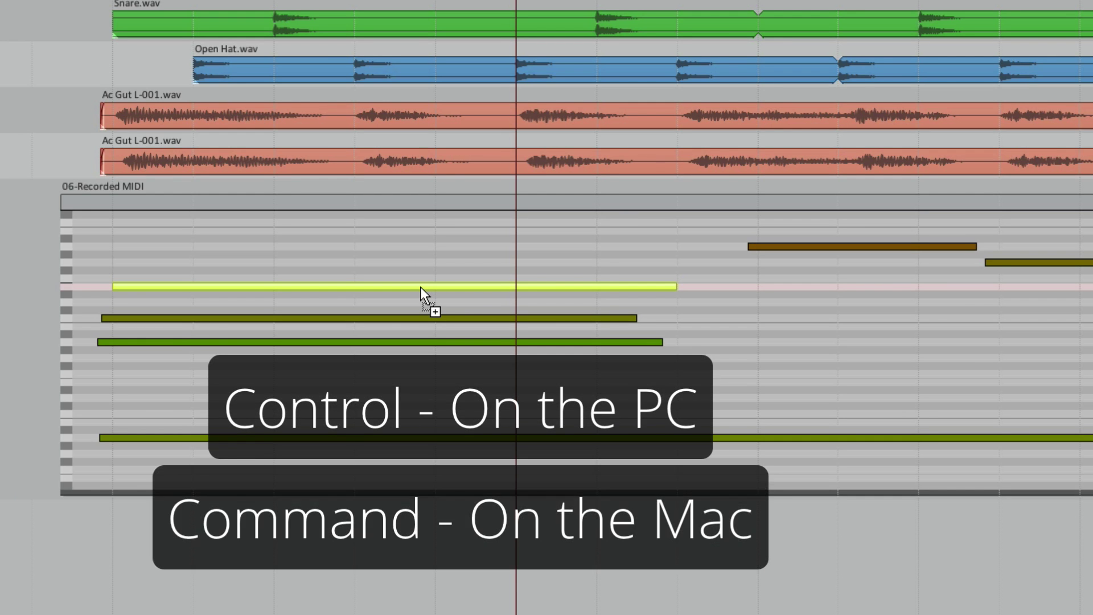
drag(420, 285, 420, 244)
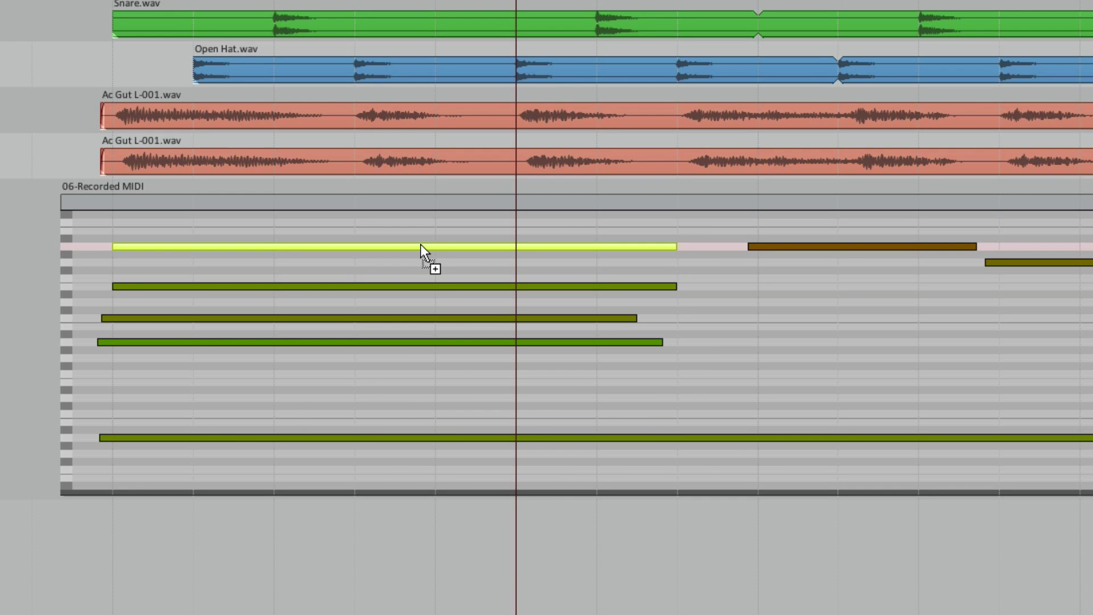
mouse_move(420, 243)
mouse_down()
mouse_move(425, 285)
mouse_move(421, 244)
mouse_up()
key(ctrl+z)
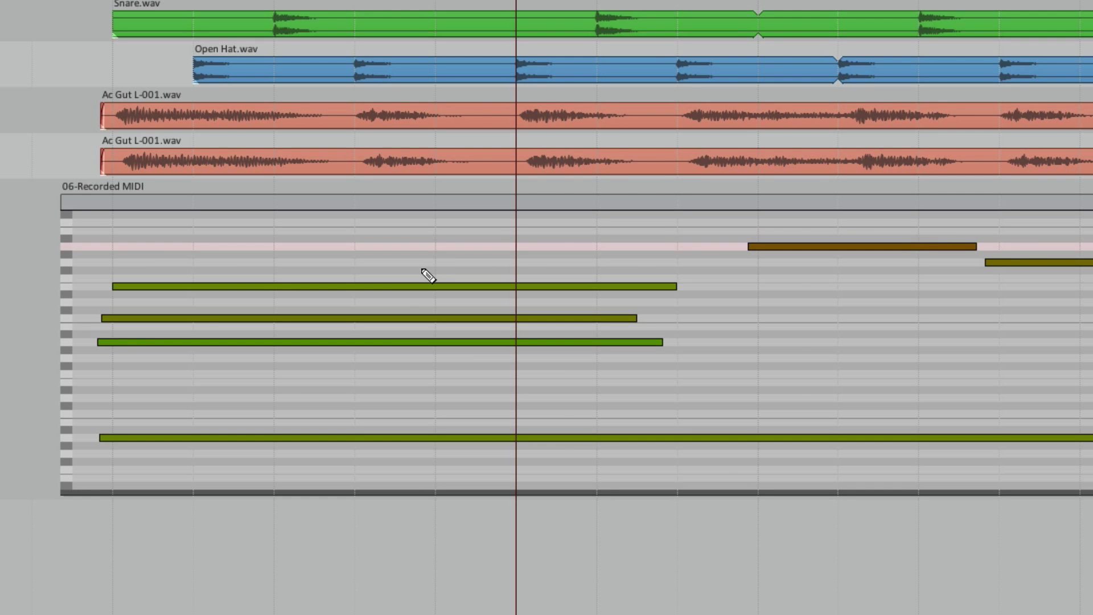
- Delete the short stray note above the chord at the start of bar 6
scroll(402, 284, down, 5)
scroll(402, 284, right, 6)
click(548, 2)
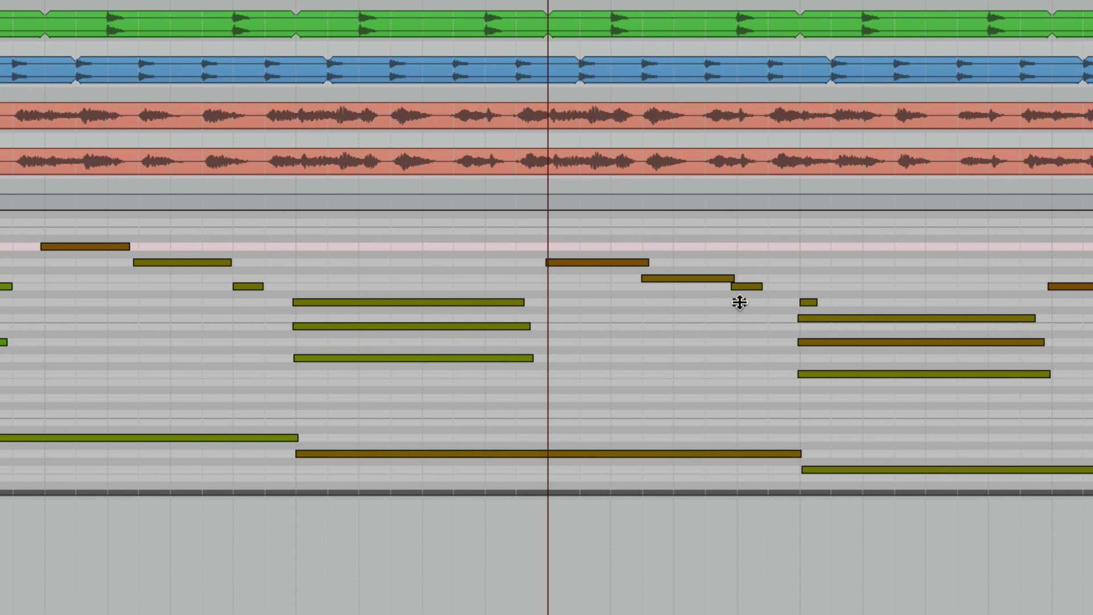
click(738, 302)
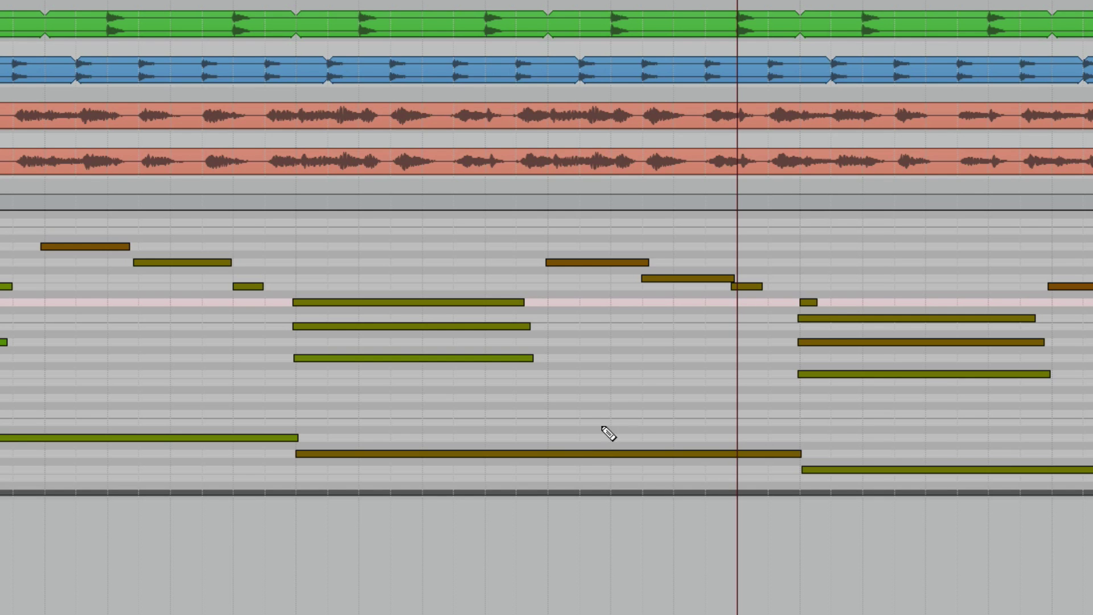
double_click(810, 301)
- Play the project from just before bar 5 to check the passage around the deleted note
click(516, 548)
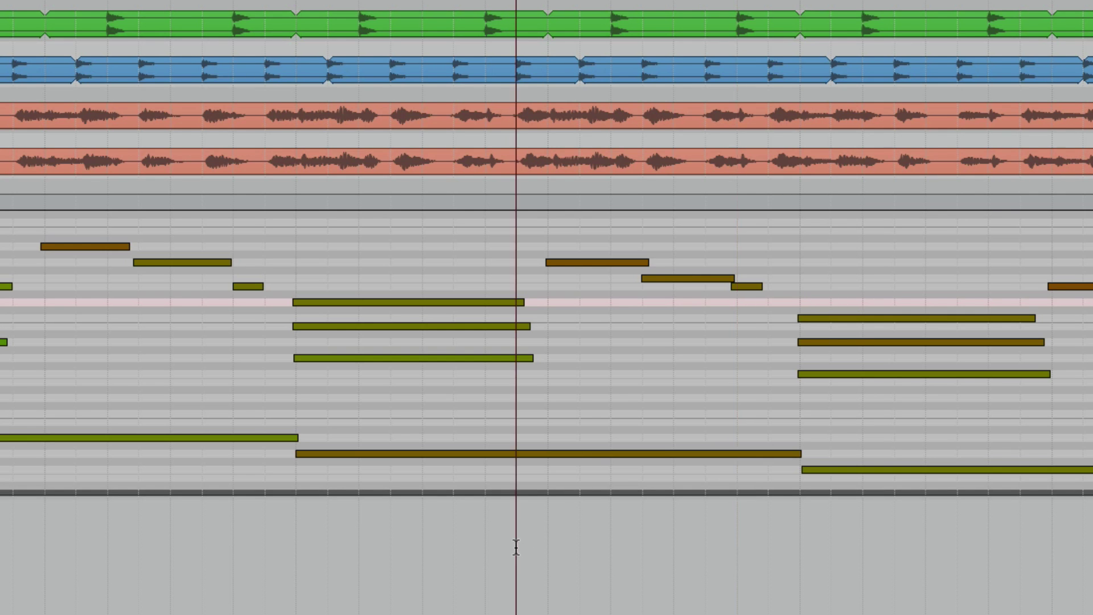
key(space)
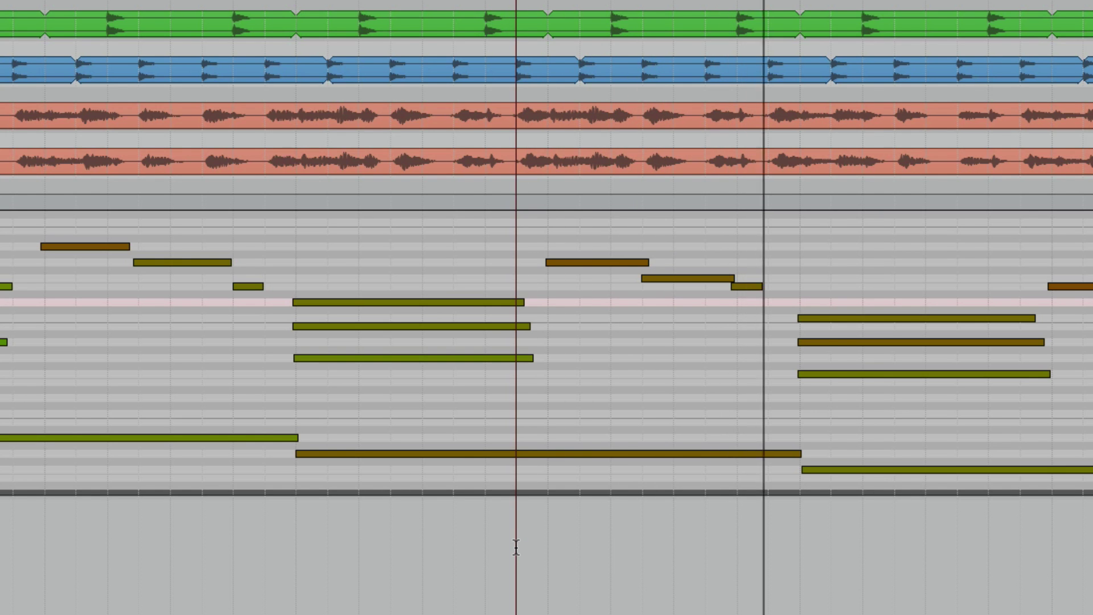
key(space)
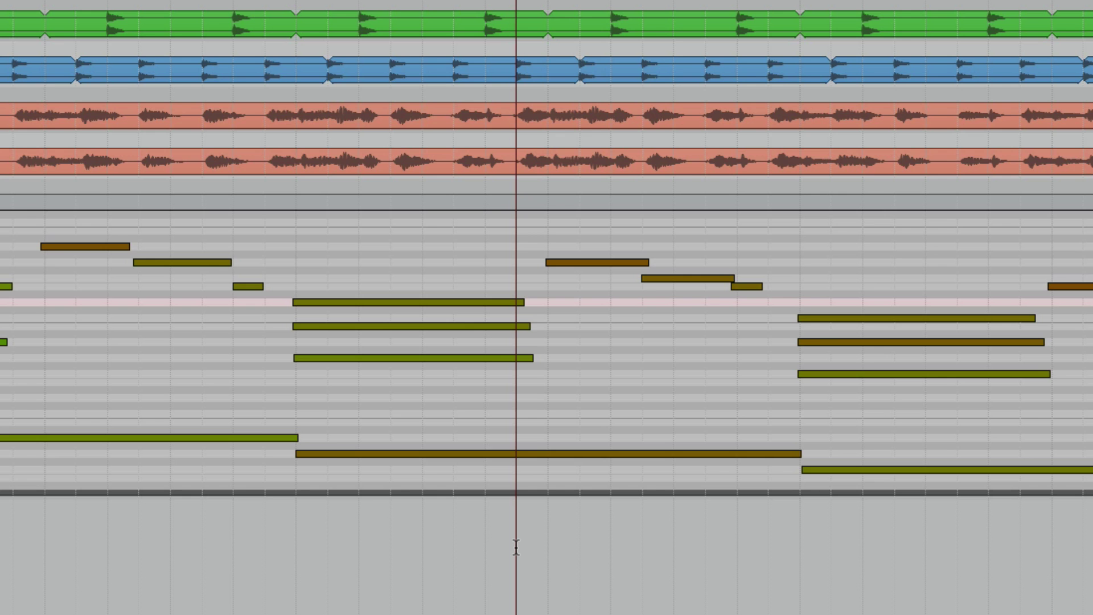
- Close the inline MIDI editor of the recorded MIDI item
scroll(515, 548, left, 5)
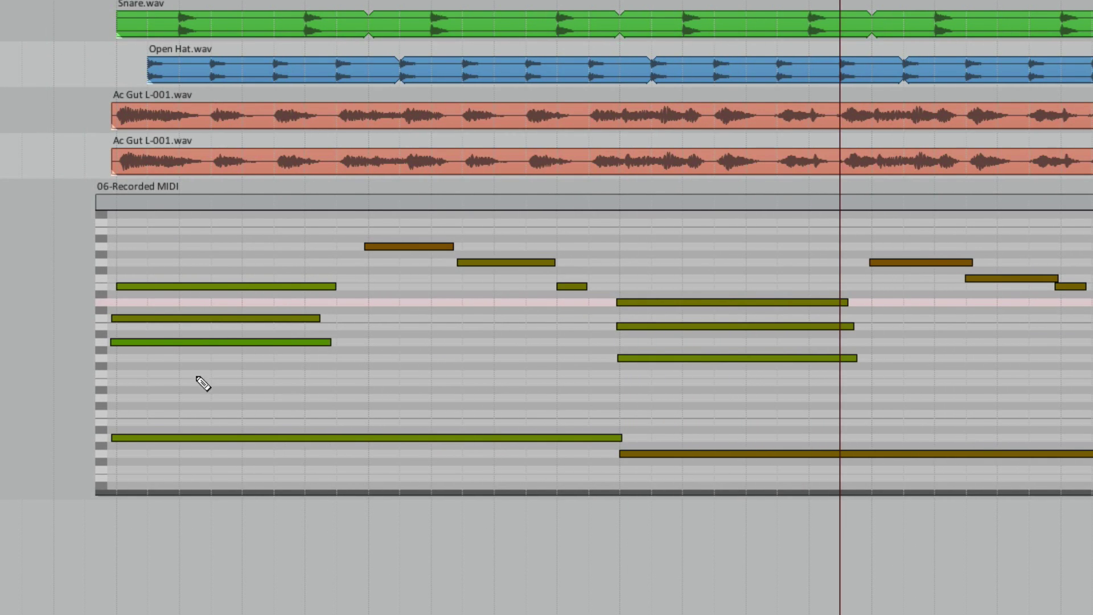
click(54, 370)
click(211, 206)
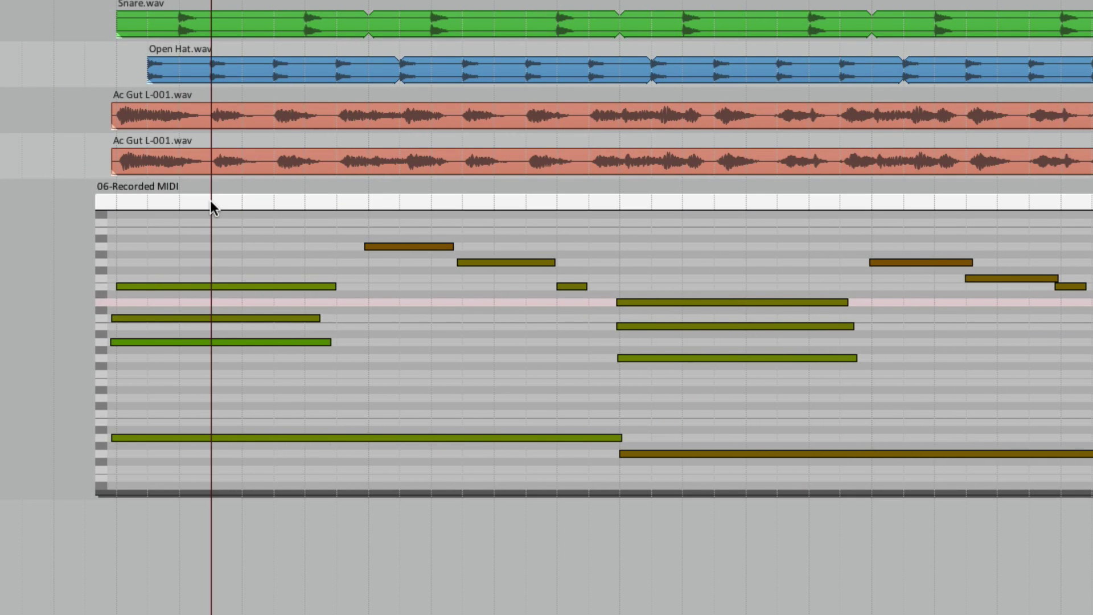
click(210, 200)
click(49, 239)
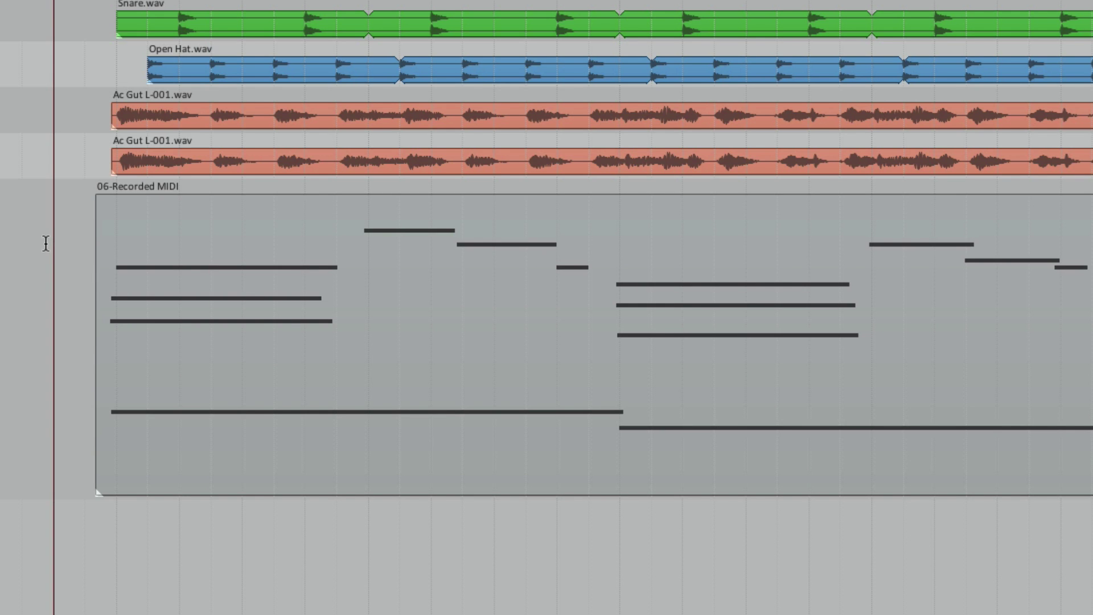
- Open the recorded MIDI item in the full MIDI editor, showing its opening bars
right_click(233, 250)
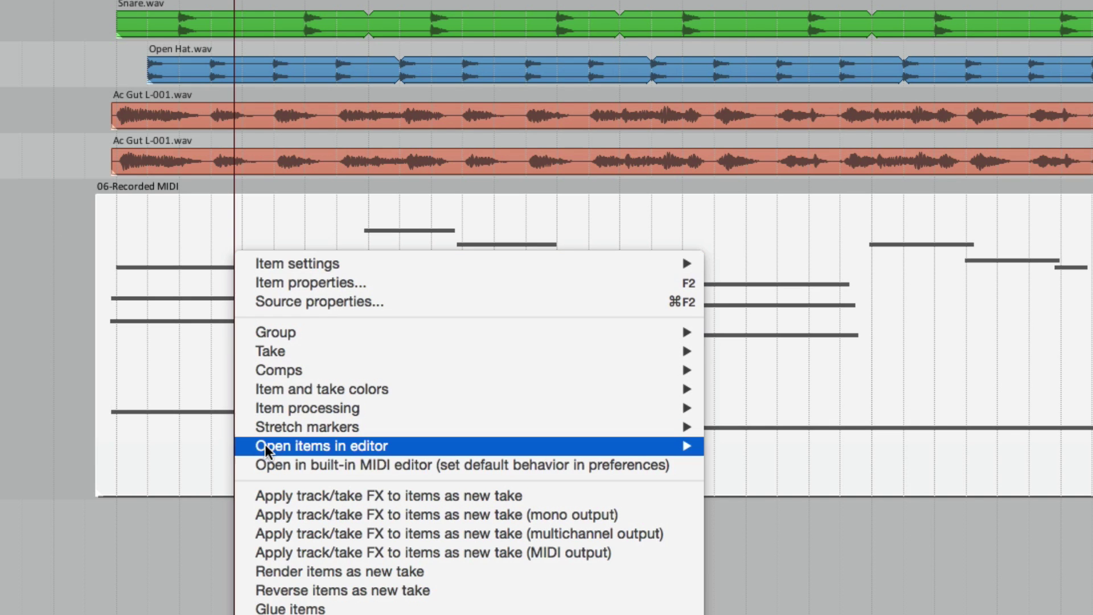
mouse_move(265, 445)
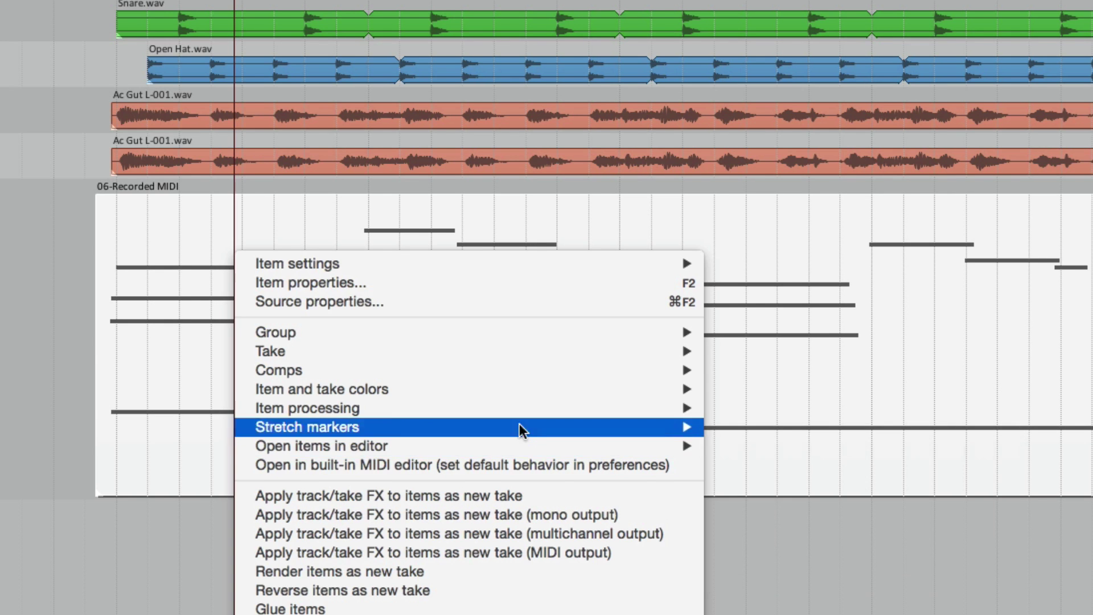
click(43, 350)
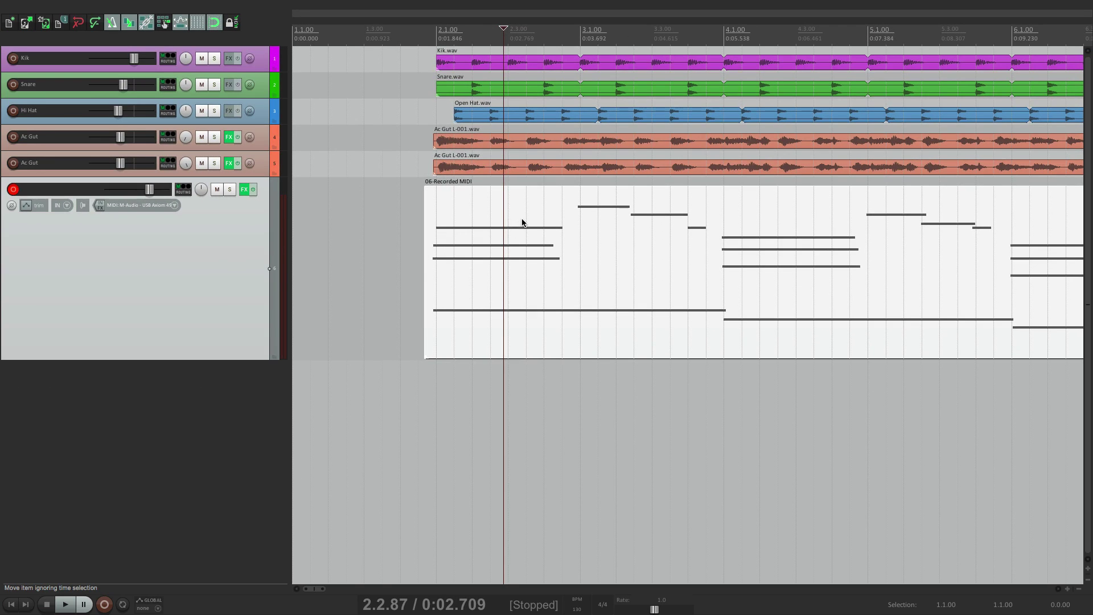
double_click(522, 222)
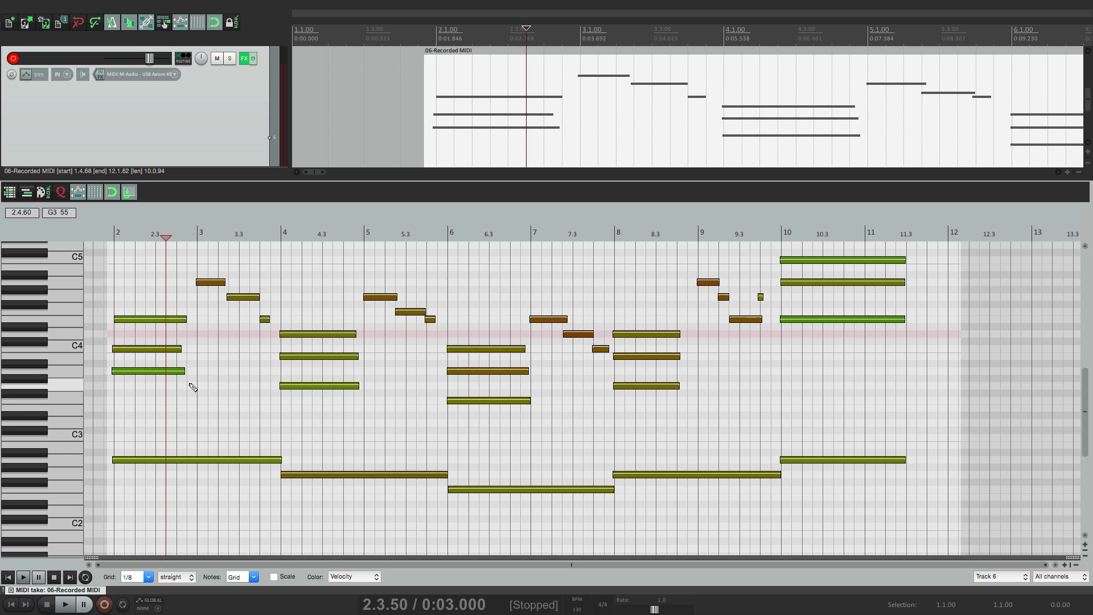
scroll(97, 374, up, 5)
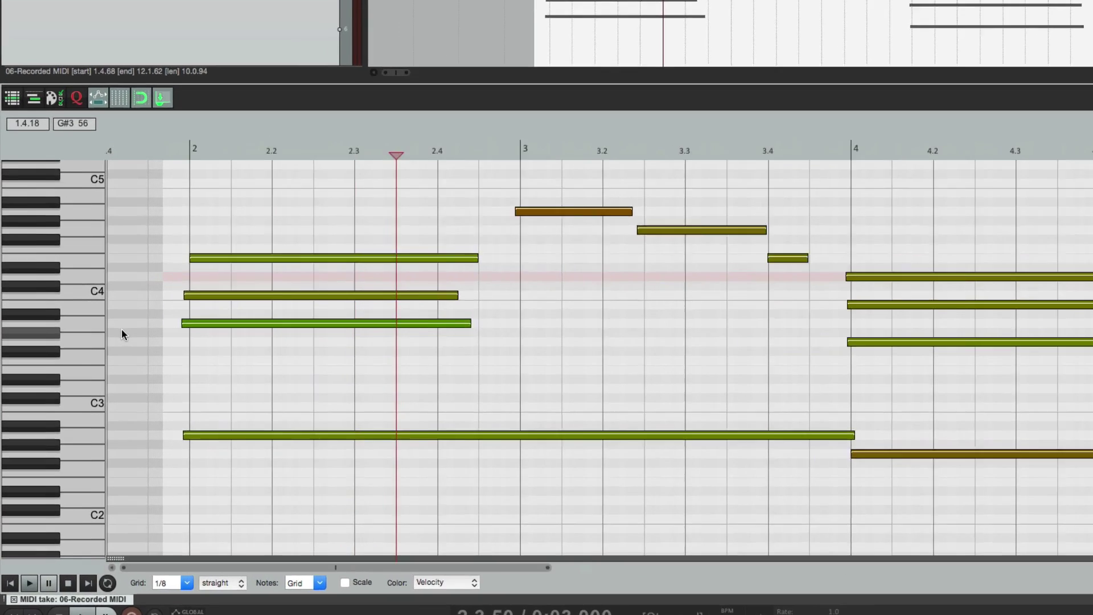
- Try moving the opening chord's top note alone, and moving and resizing it together with the two notes below it
click(506, 206)
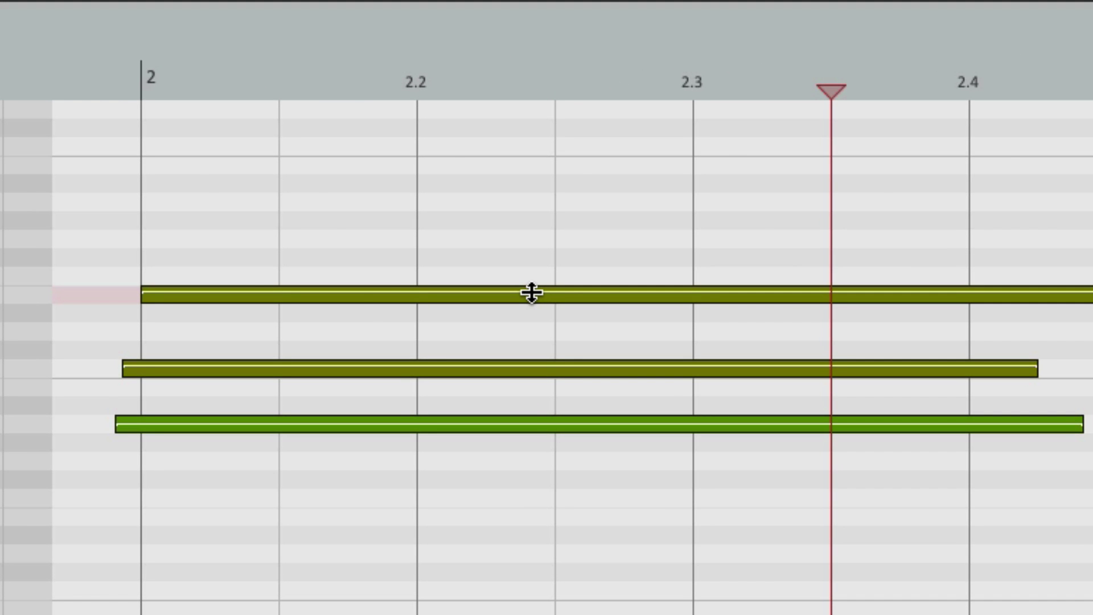
mouse_move(532, 293)
mouse_down()
mouse_move(529, 322)
mouse_move(544, 273)
mouse_move(546, 315)
mouse_move(546, 288)
mouse_move(546, 305)
mouse_up()
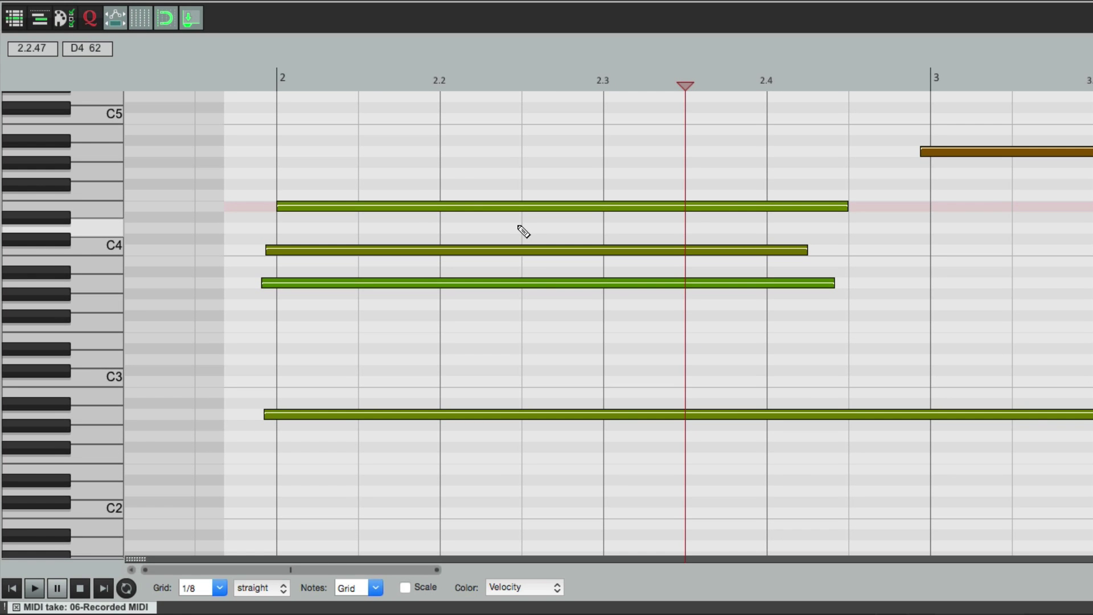
mouse_move(511, 162)
mouse_down()
mouse_move(581, 243)
mouse_move(620, 335)
mouse_up()
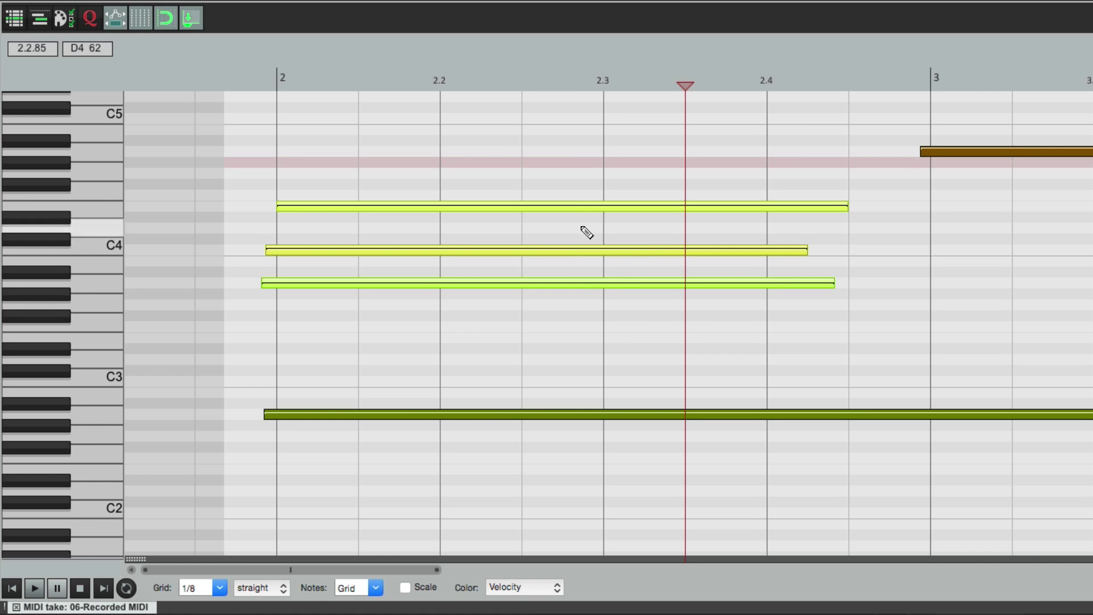
mouse_move(581, 206)
mouse_down()
mouse_move(578, 232)
mouse_move(579, 214)
mouse_move(592, 232)
mouse_up()
drag(843, 206, 818, 220)
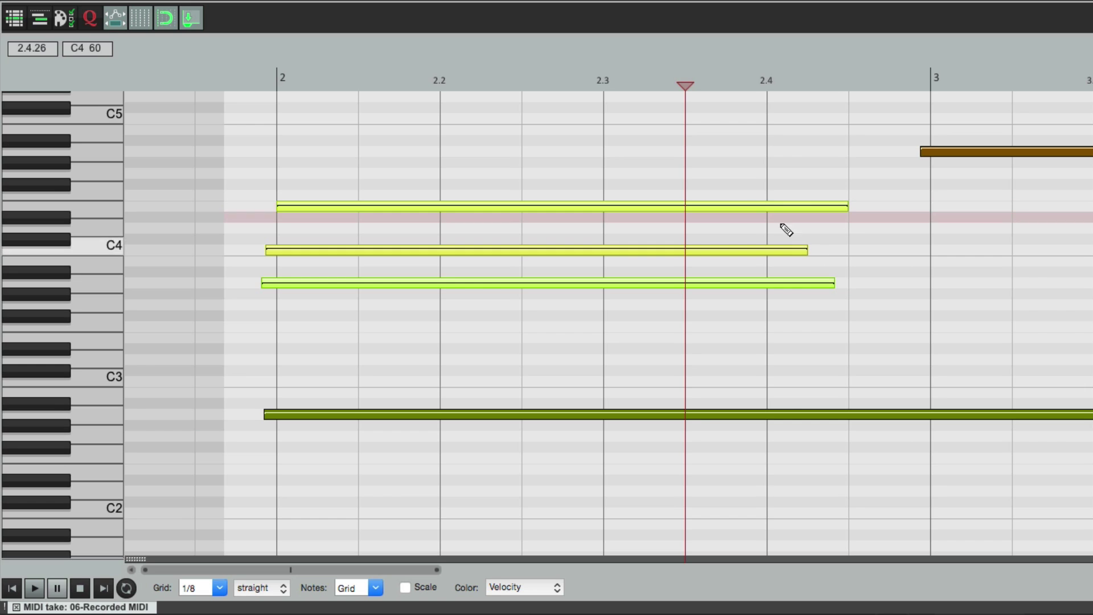
click(734, 178)
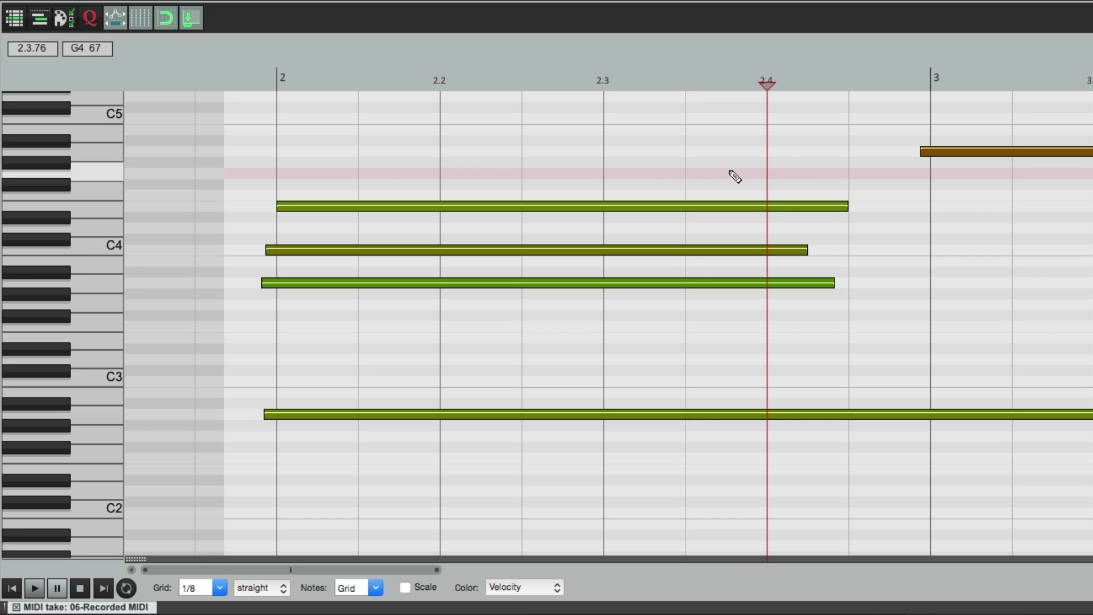
- Try deleting the opening chord's E4 note and drawing a G#4 note from 2.2.00 to 2.4.50, reverting both edits
double_click(502, 205)
key(super+z)
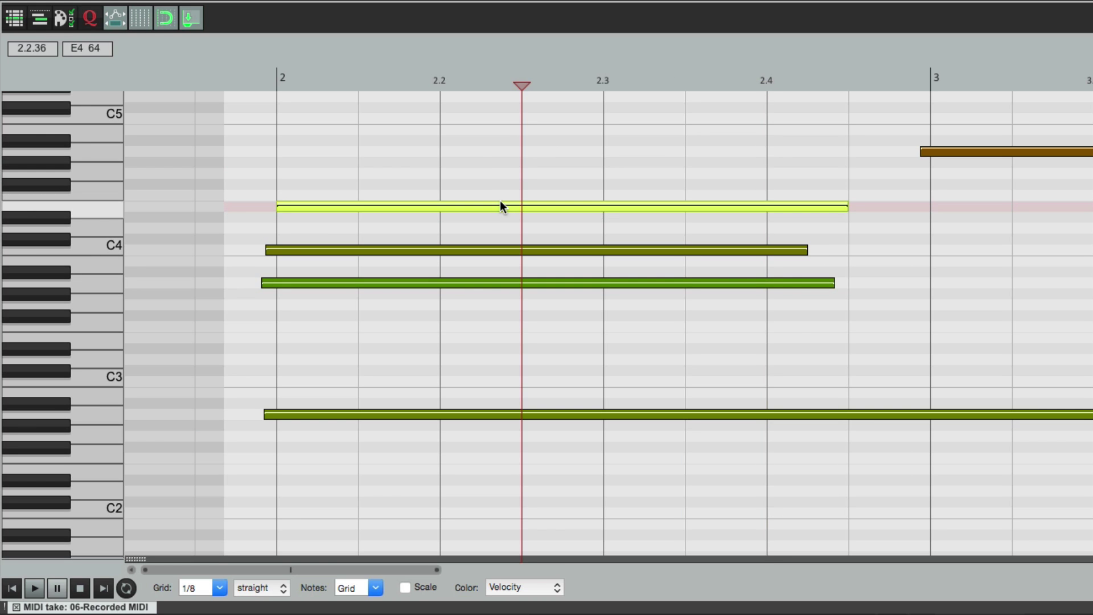
right_click(482, 161)
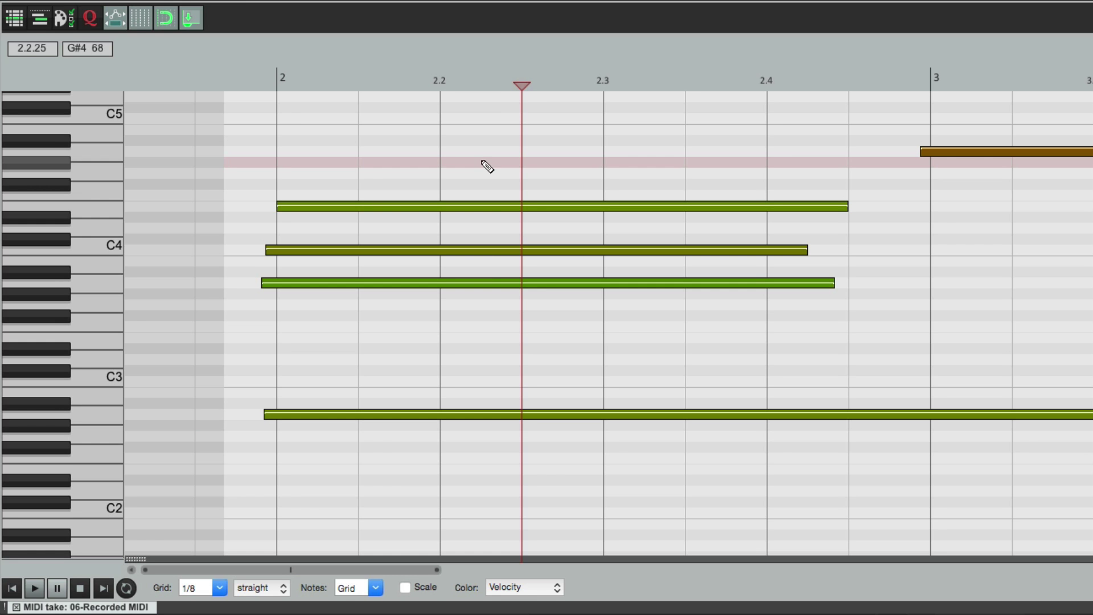
drag(459, 165, 853, 167)
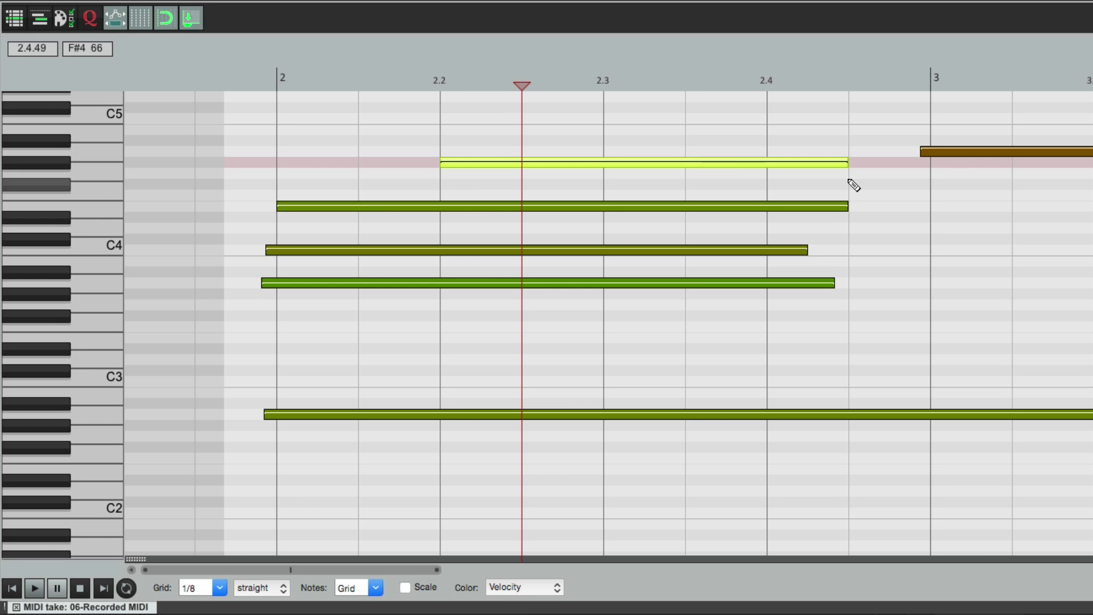
key(Delete)
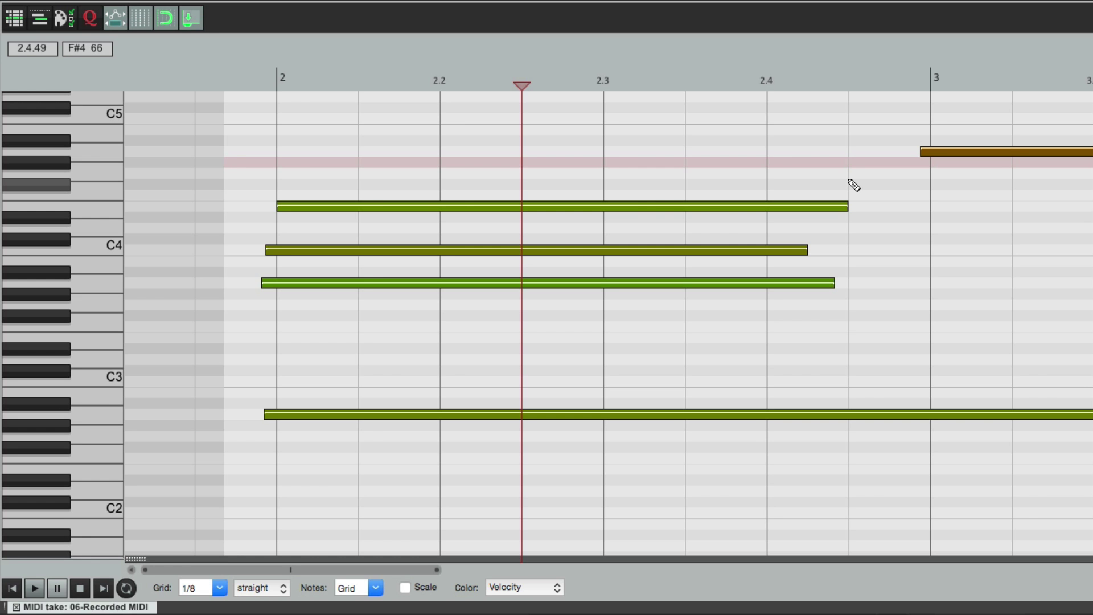
- Try deleting the opening chord's three upper notes and pasting copies of them at 2.3.00, undoing both edits
drag(245, 178, 355, 336)
key(Delete)
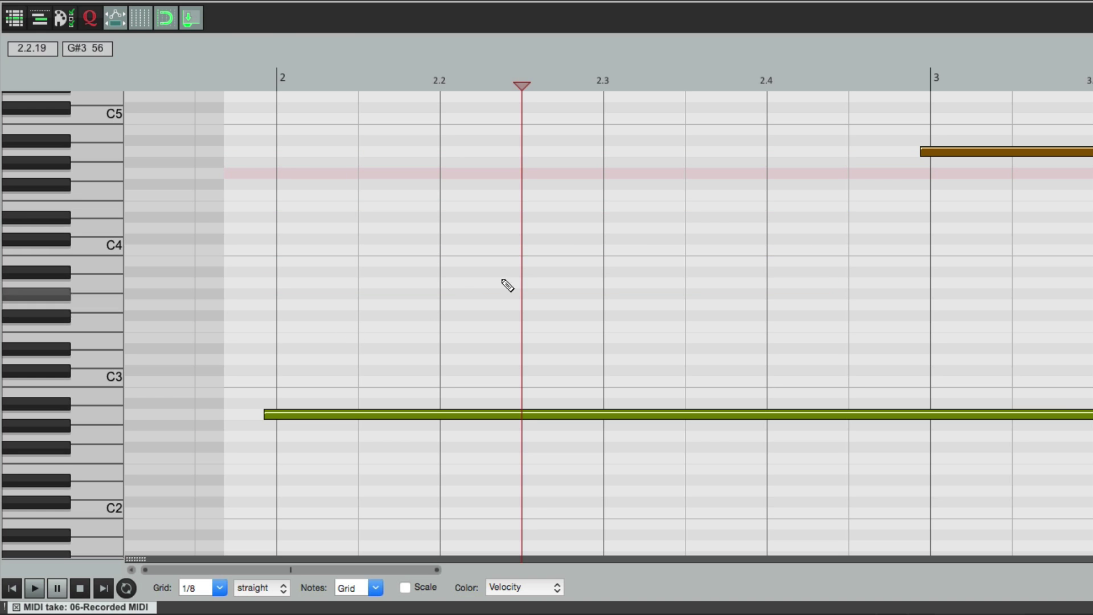
click(606, 220)
key(ctrl+v)
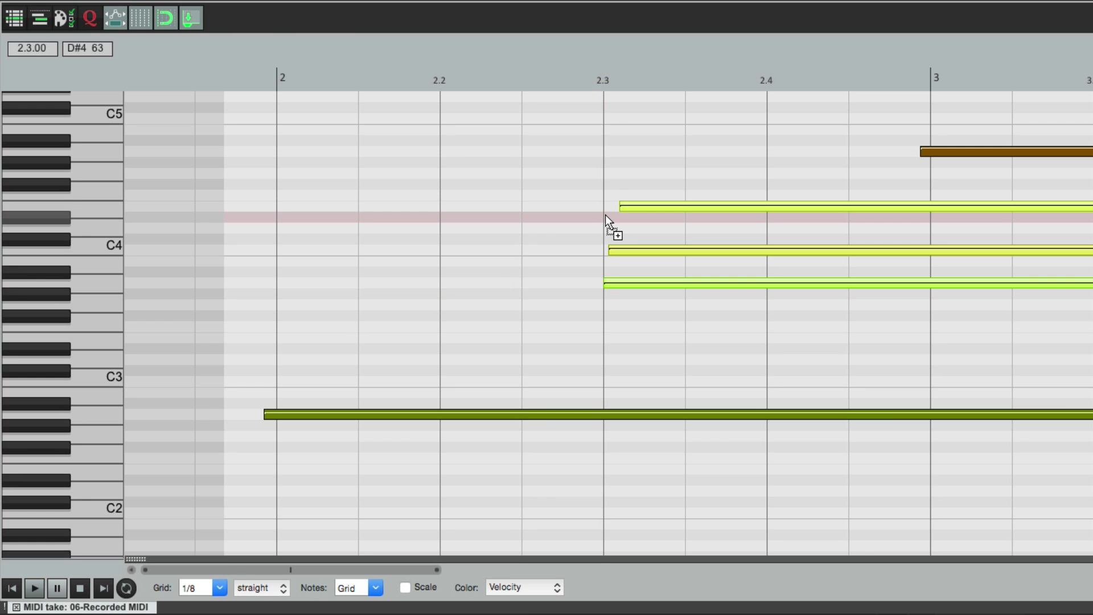
key(ctrl+z)
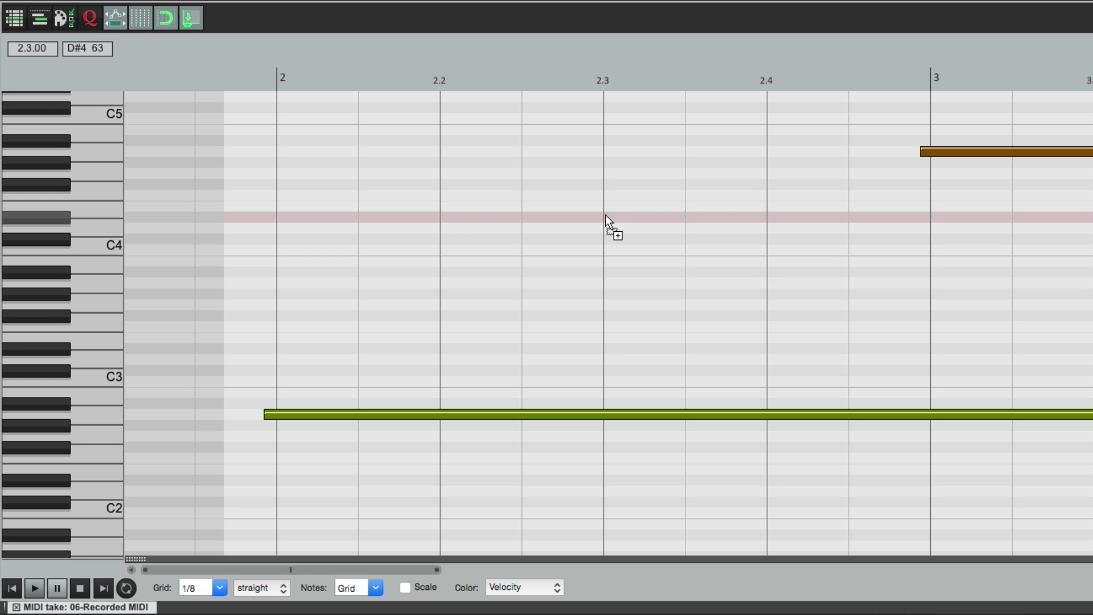
key(ctrl+z)
click(599, 170)
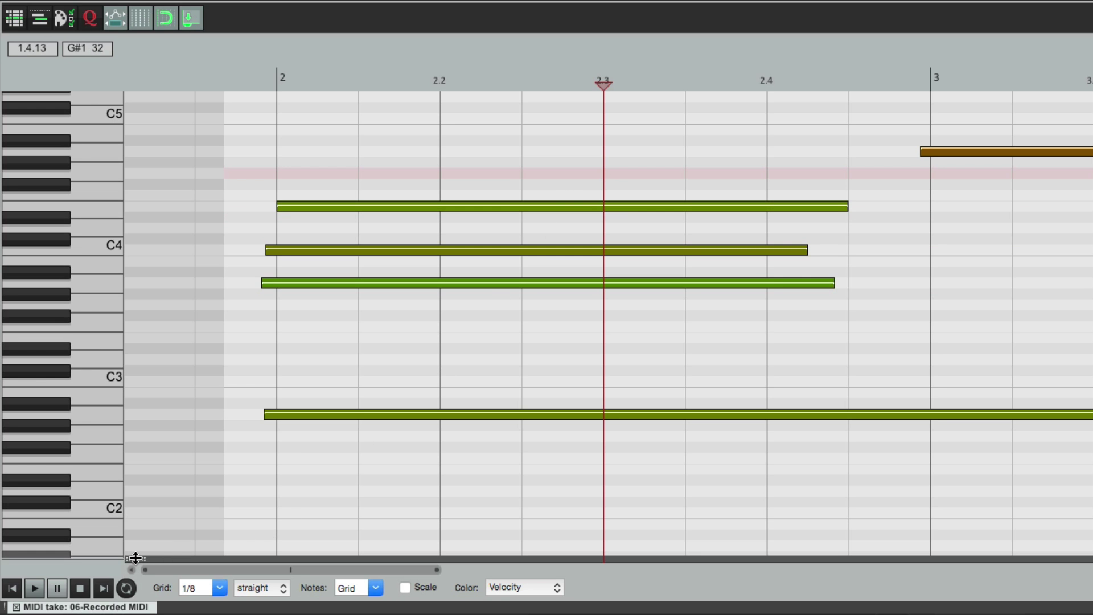
- Show the velocity lane beneath the notes and try adjusting the velocity of the opening chord's A3 note
drag(135, 558, 137, 449)
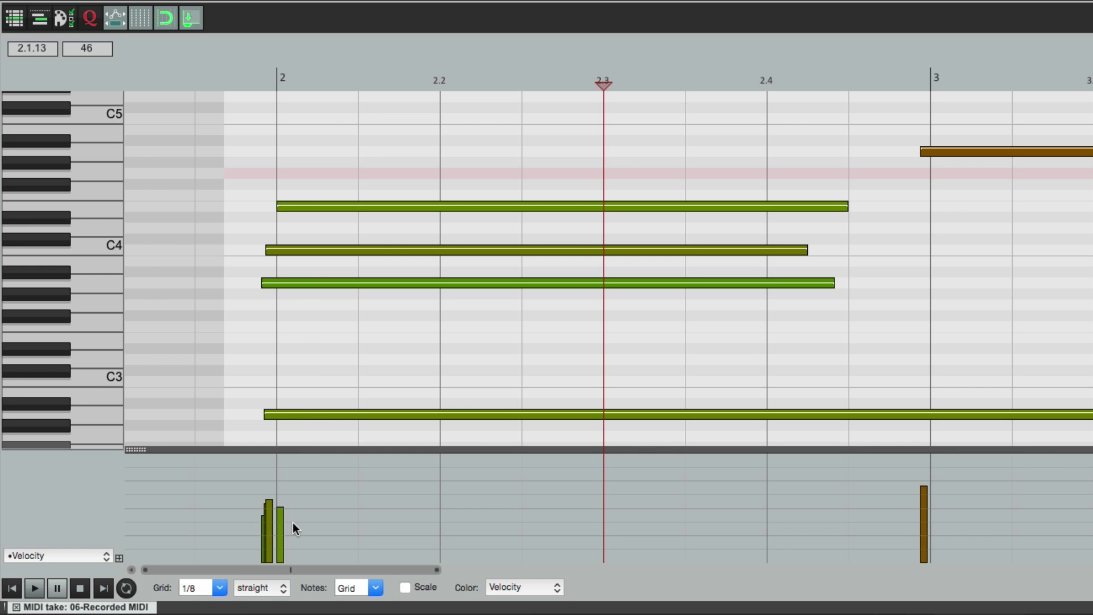
click(323, 249)
click(331, 280)
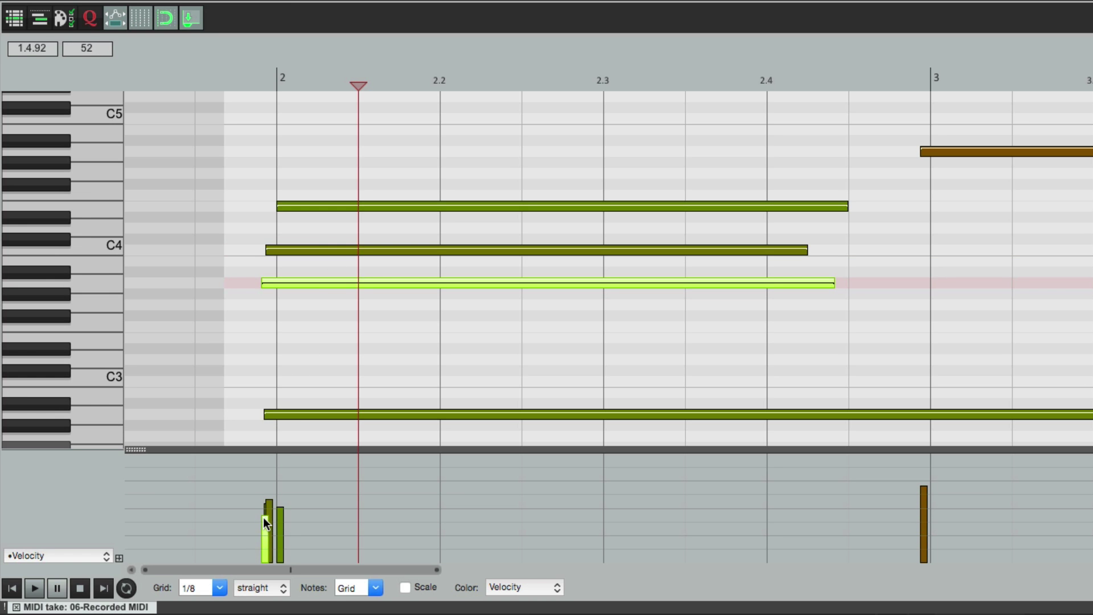
mouse_move(265, 517)
mouse_down()
mouse_move(261, 544)
mouse_move(257, 509)
mouse_move(259, 546)
mouse_move(260, 491)
mouse_move(259, 531)
mouse_move(262, 504)
mouse_move(263, 515)
mouse_up()
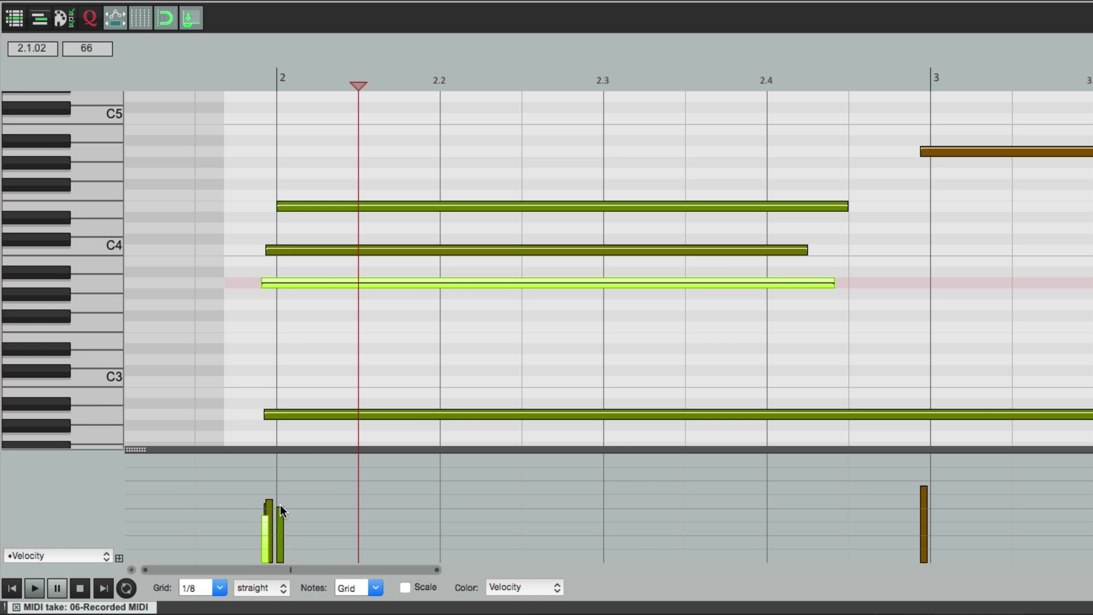
- Switch the controller lane to Pitch and back to Velocity, and hide the lane
click(67, 557)
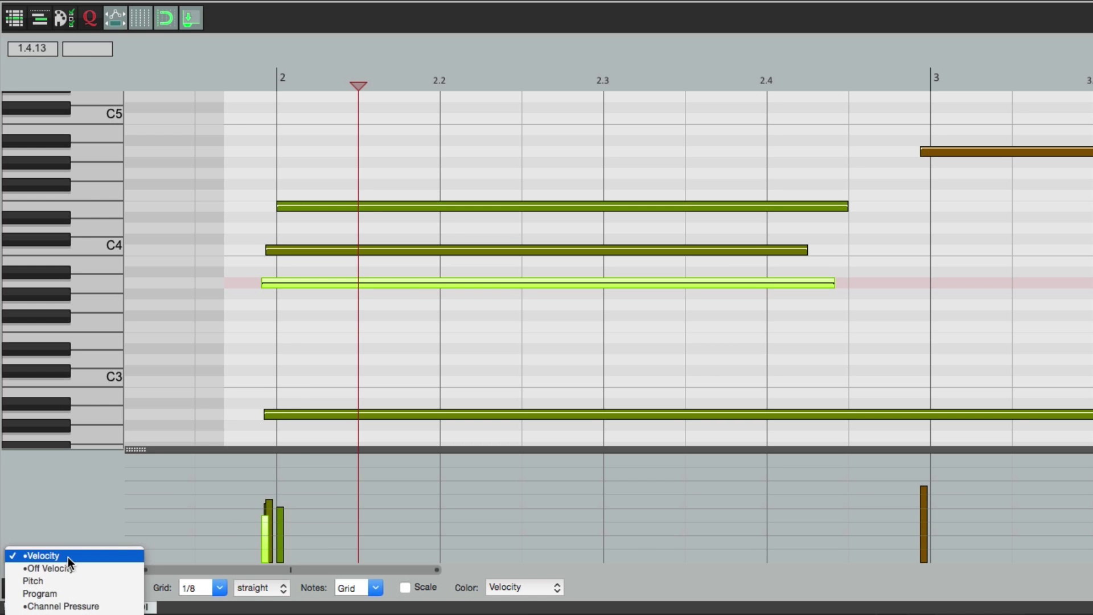
click(81, 577)
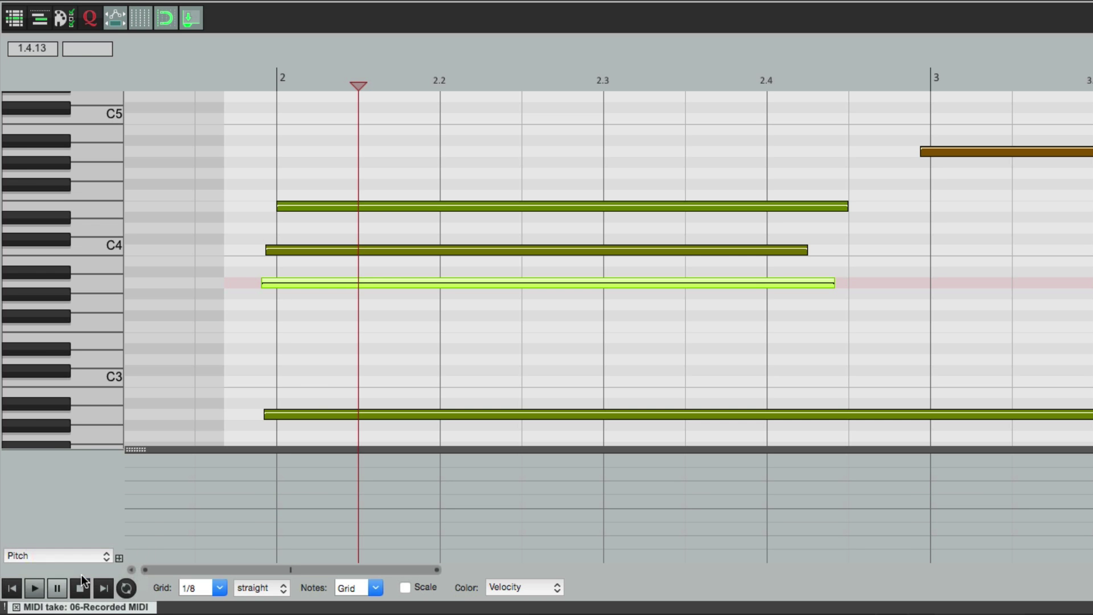
click(73, 555)
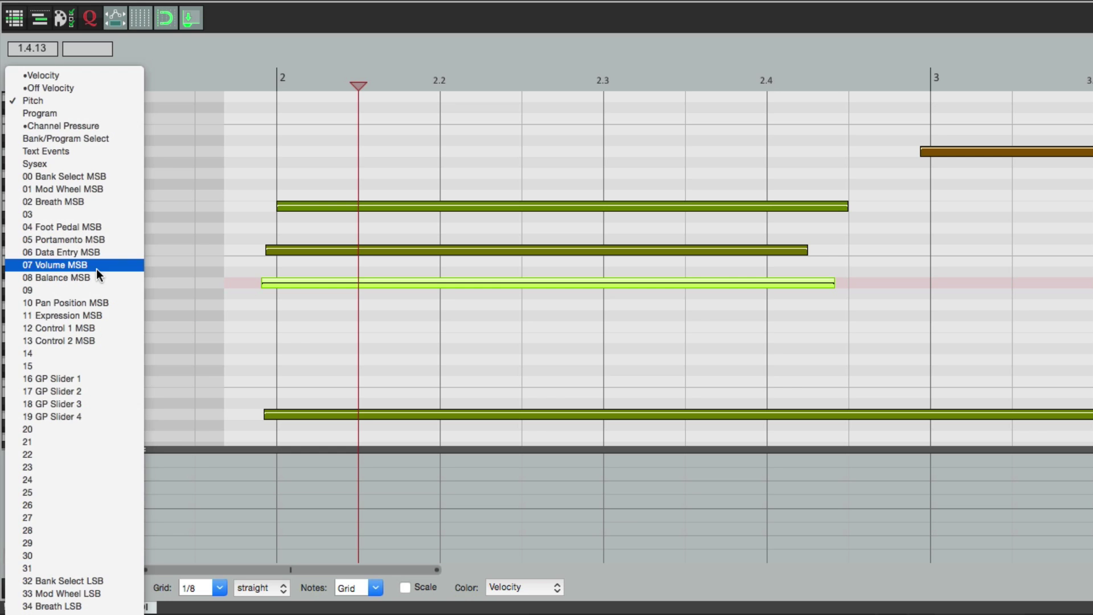
click(251, 90)
click(106, 556)
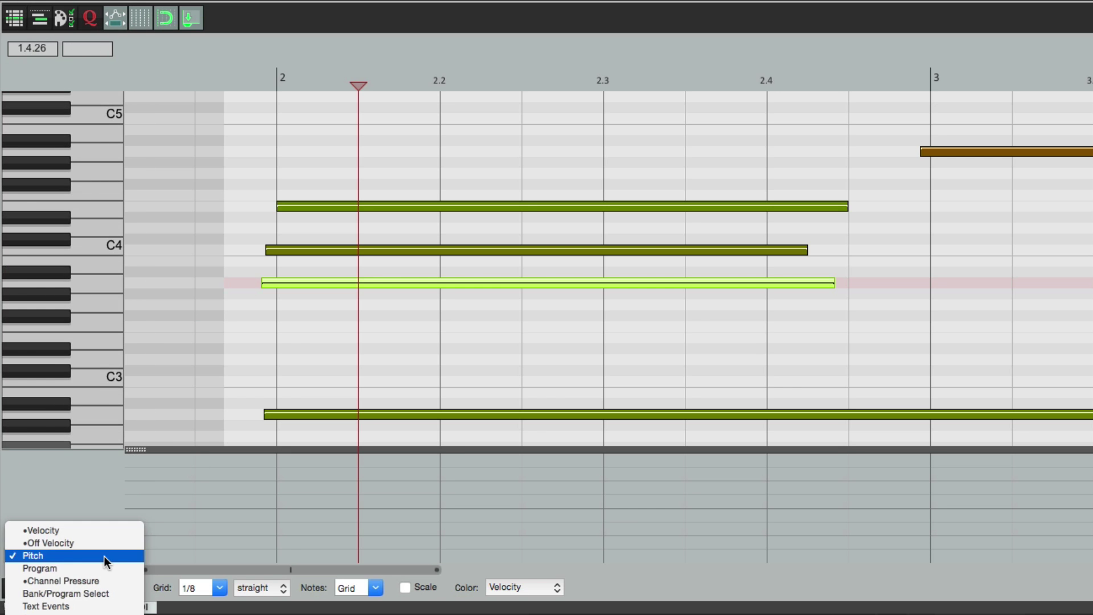
click(105, 529)
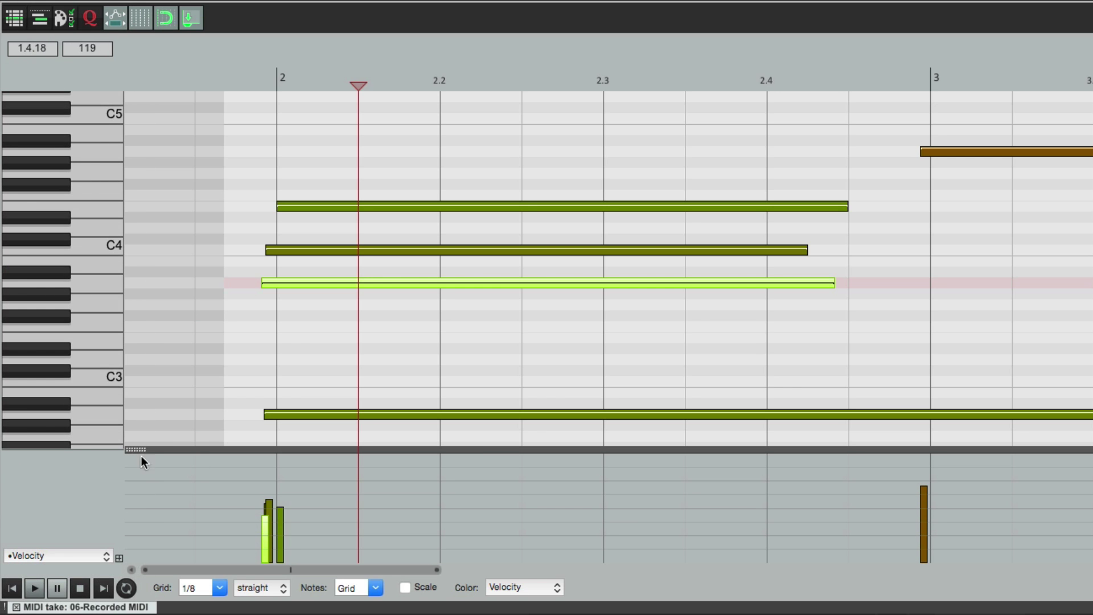
drag(140, 449, 137, 558)
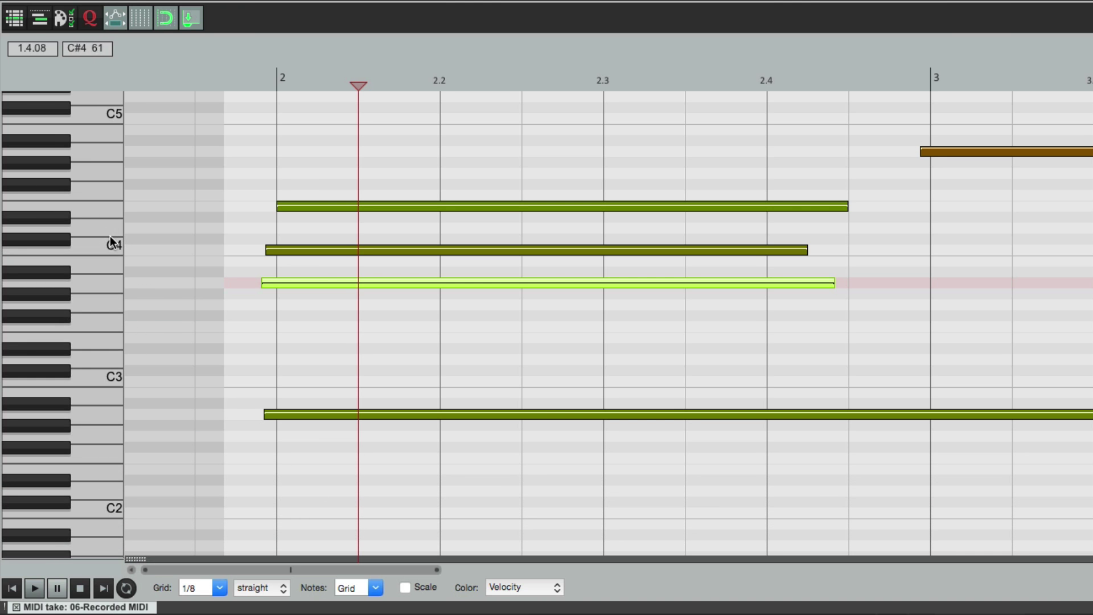
- Audition the opening chord's E4 and C4 notes and the C4 key of the piano keyboard
click(306, 208)
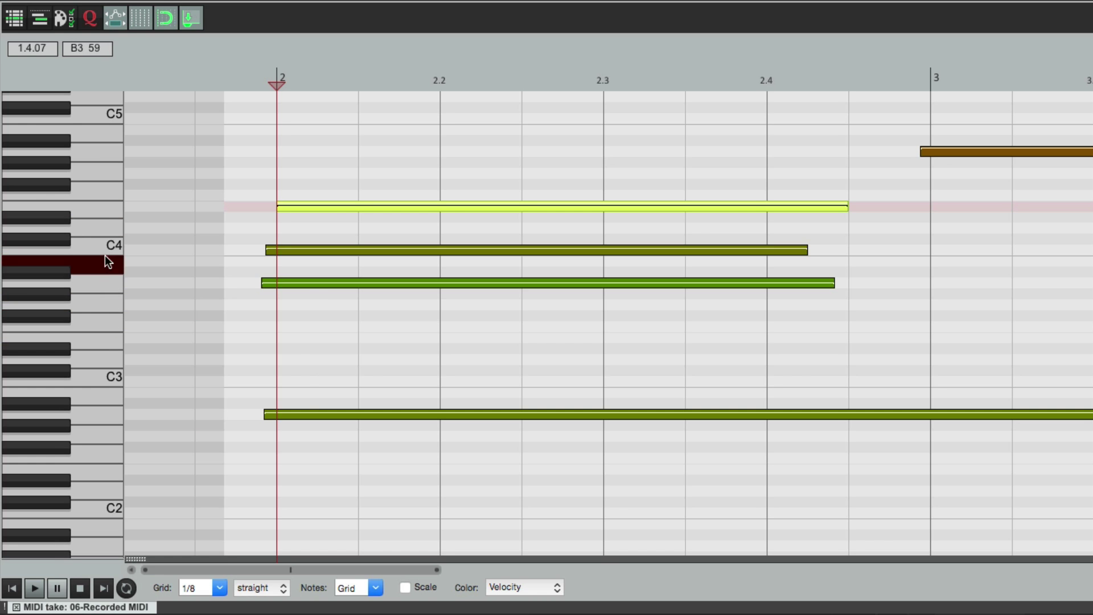
click(295, 253)
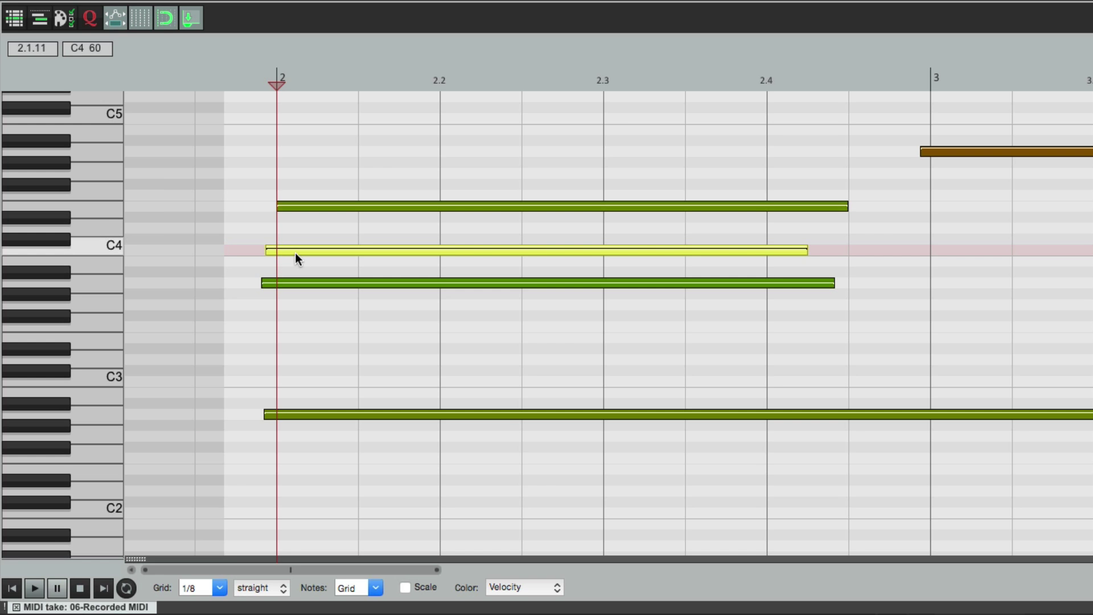
click(115, 245)
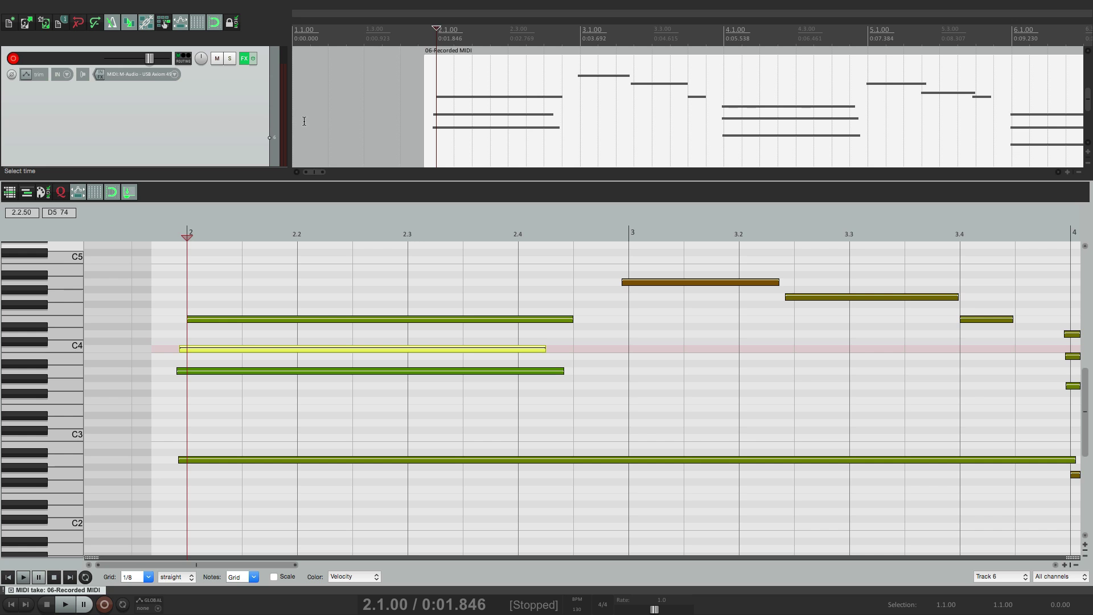
- Undock the MIDI editor into a floating window and dock it again
click(128, 197)
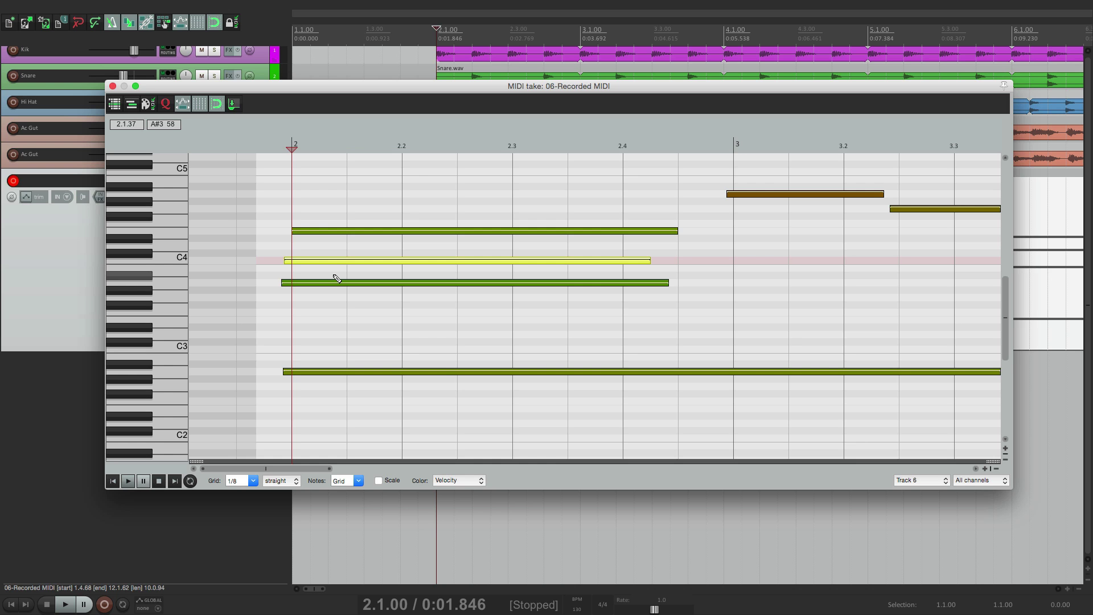
click(234, 107)
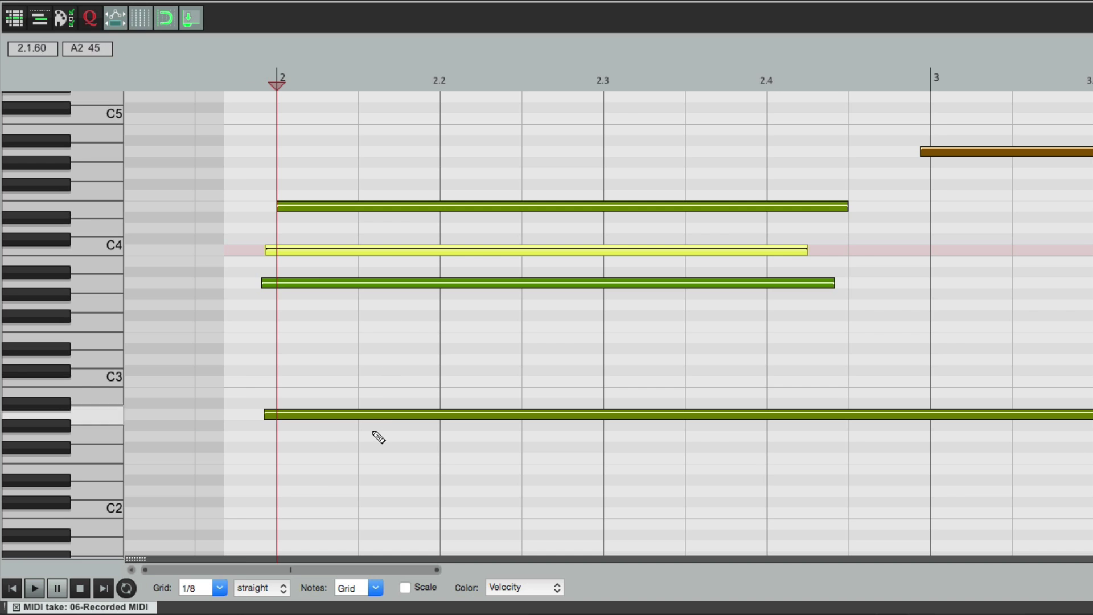
- Try the MIDI editor grid at 1/4 and 1, and return it to 1/8
click(221, 589)
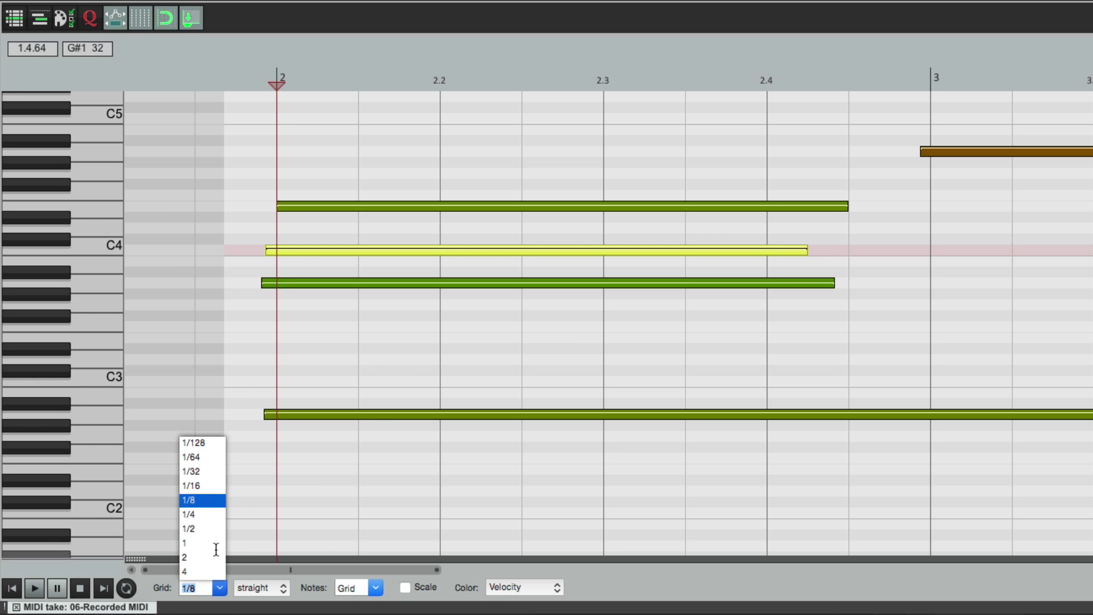
click(212, 514)
click(226, 589)
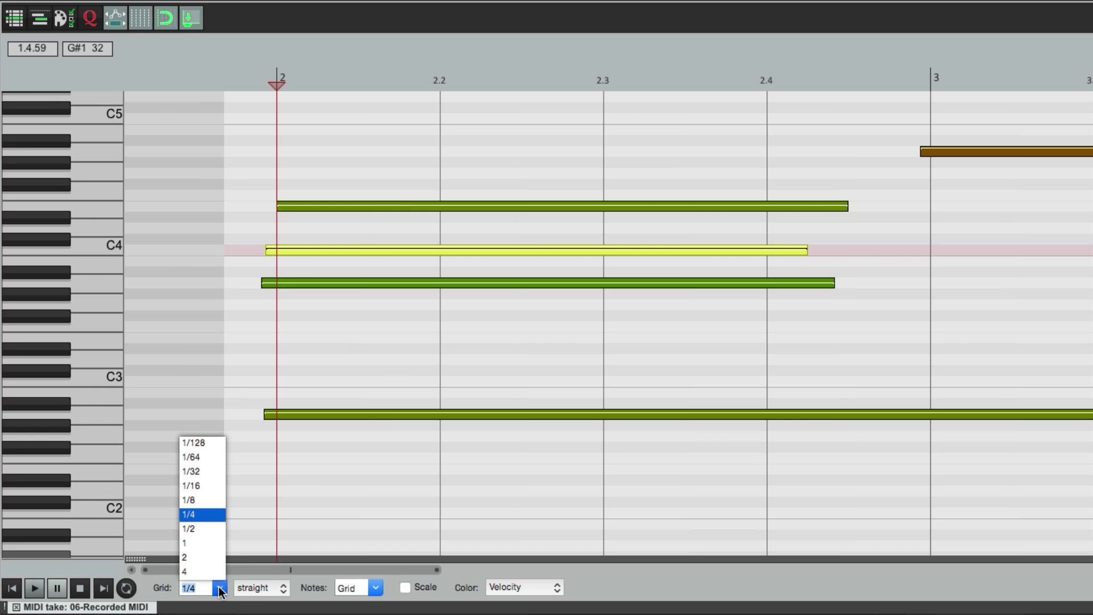
click(208, 535)
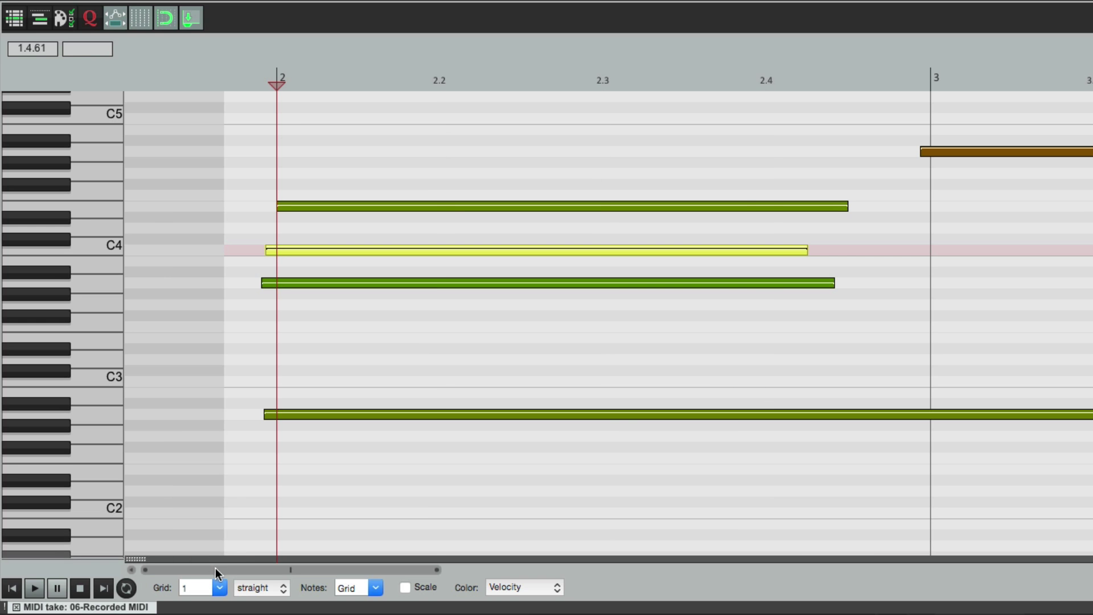
click(219, 588)
click(217, 502)
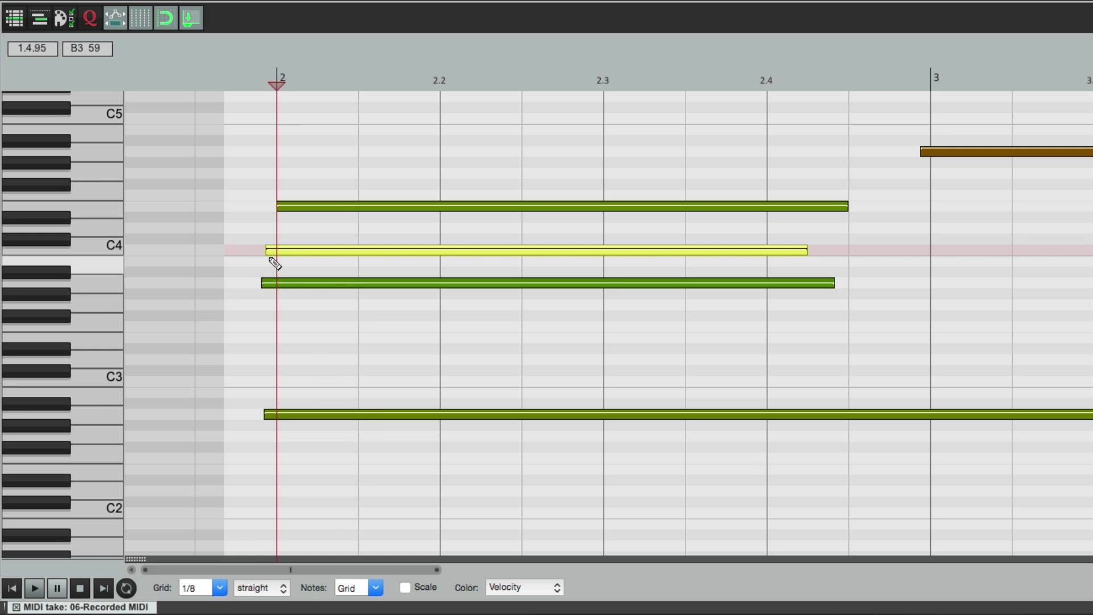
- Trim the starts of the opening chord's C4, A3 and A2 notes so they snap to the beginning of bar 2
drag(268, 251, 307, 251)
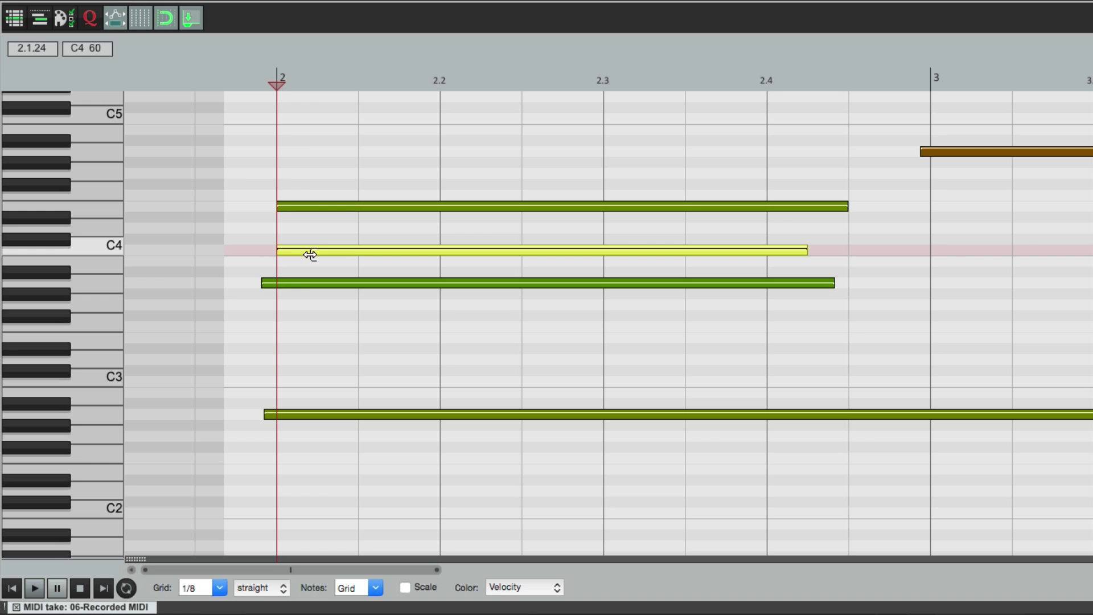
drag(264, 283, 324, 284)
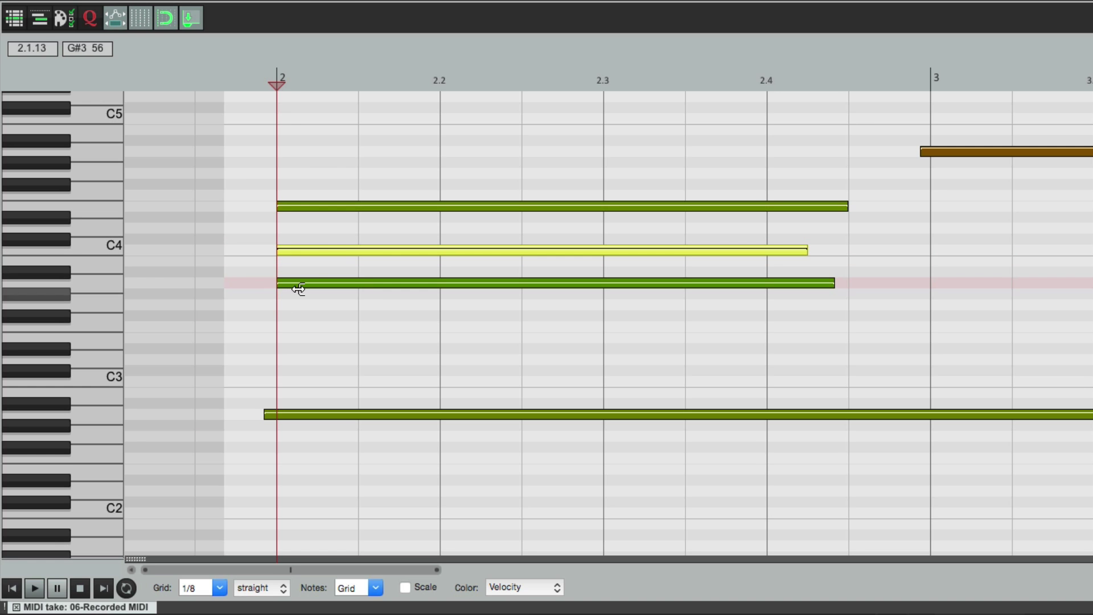
drag(264, 414, 317, 417)
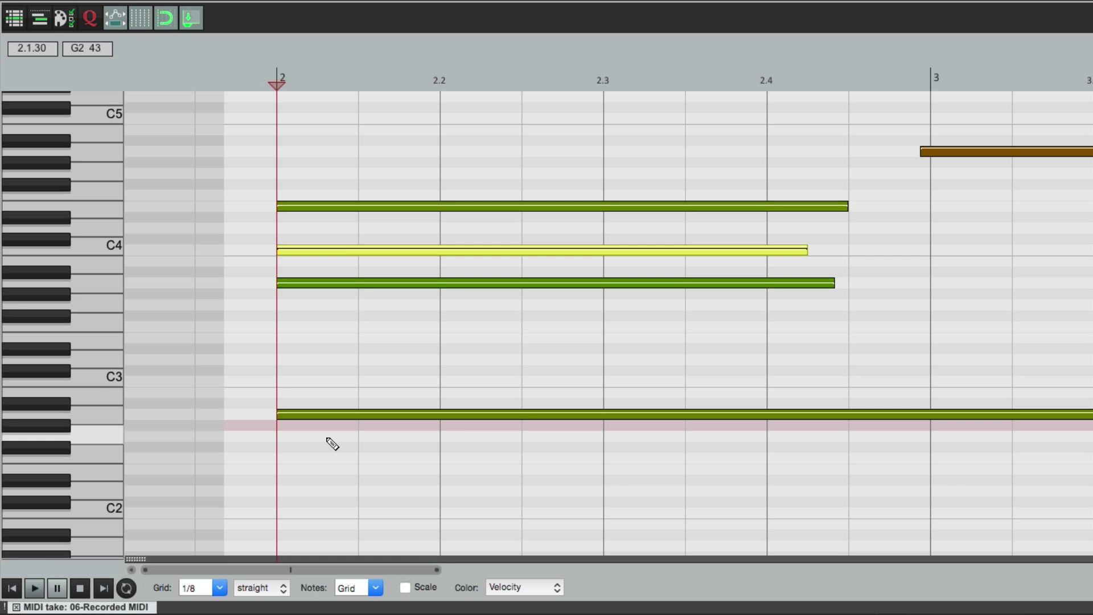
- Open the Quantize Events dialog and change its settings from Use grid to Manual
scroll(548, 373, down, 5)
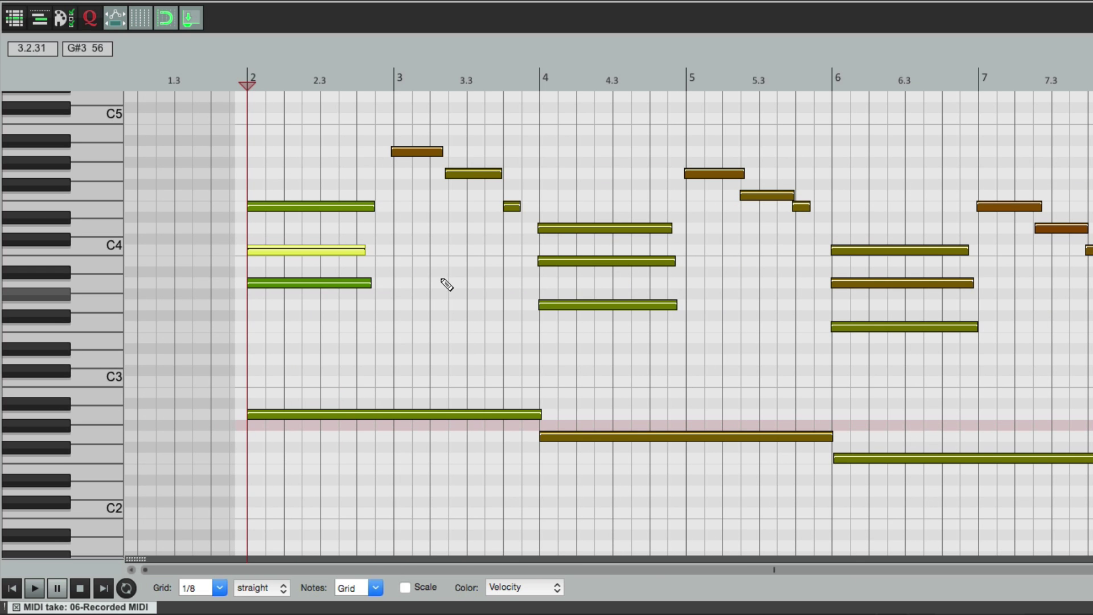
click(92, 22)
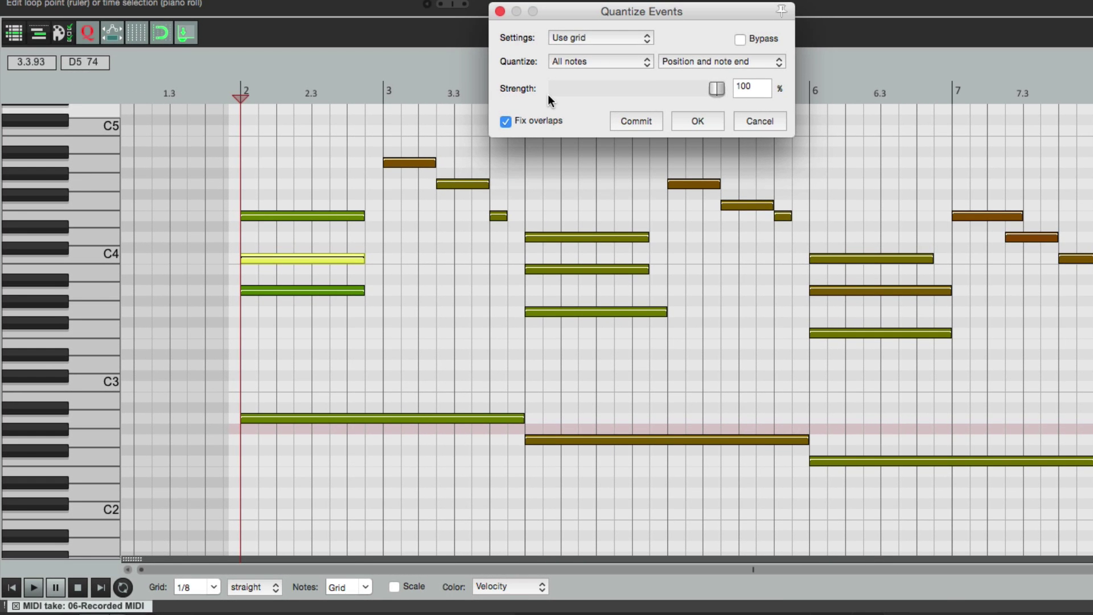
click(500, 12)
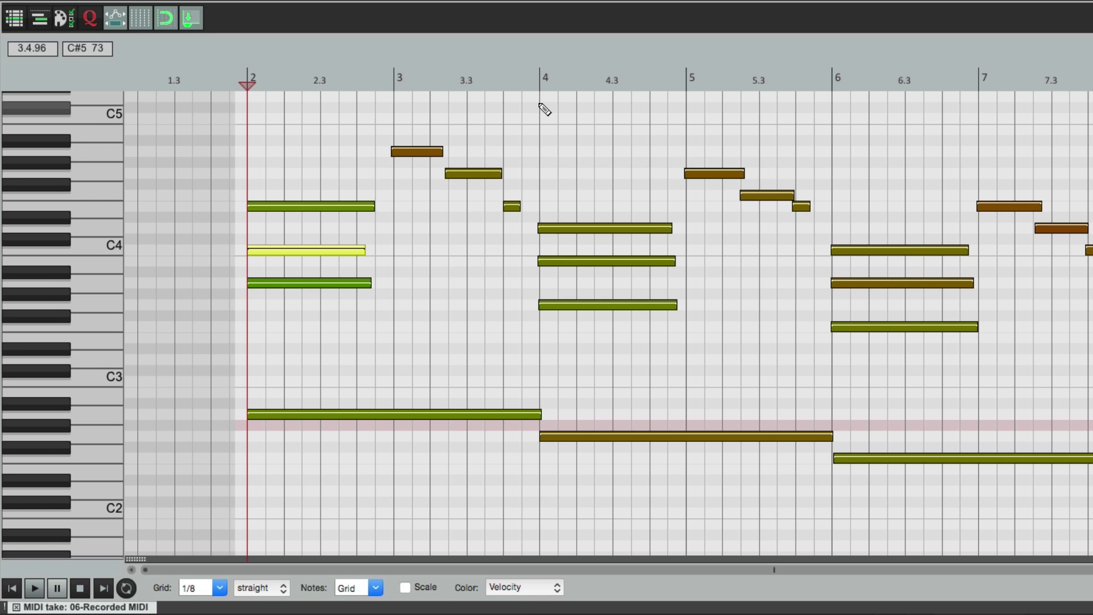
key(q)
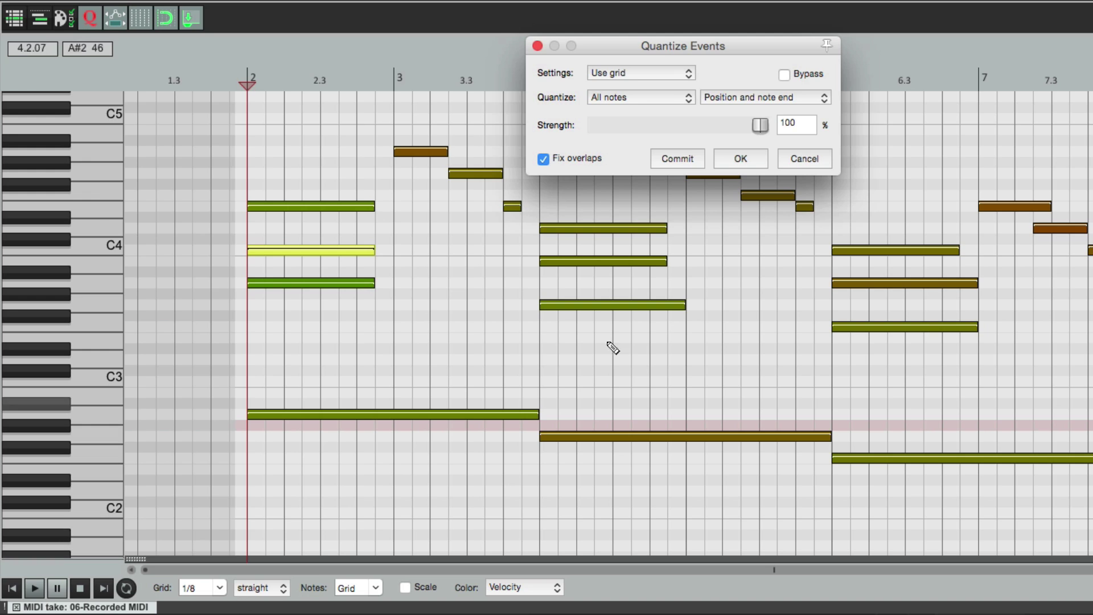
click(668, 72)
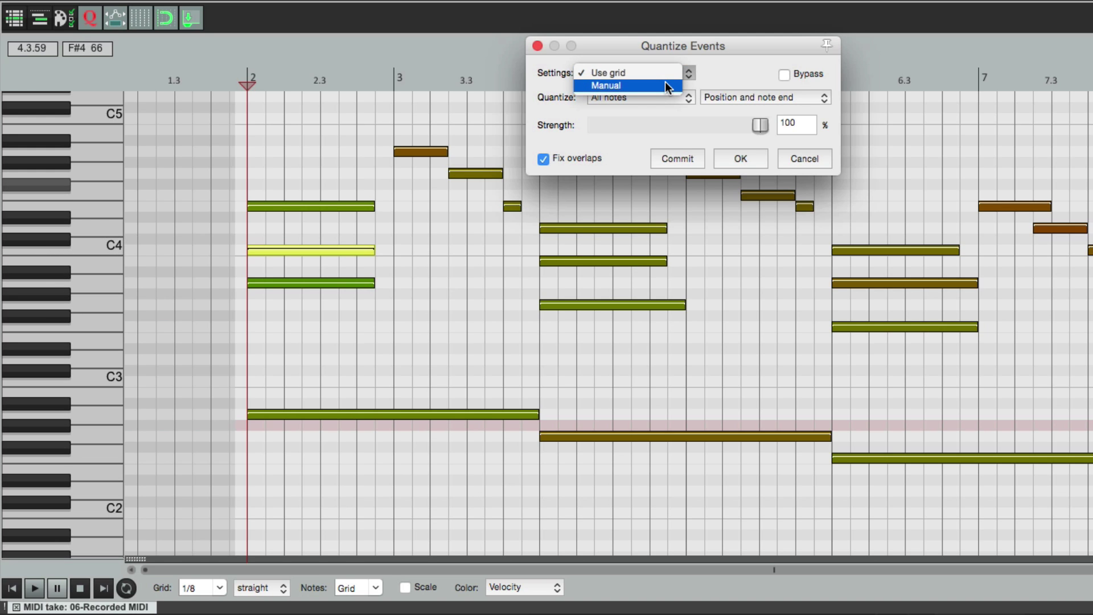
click(665, 85)
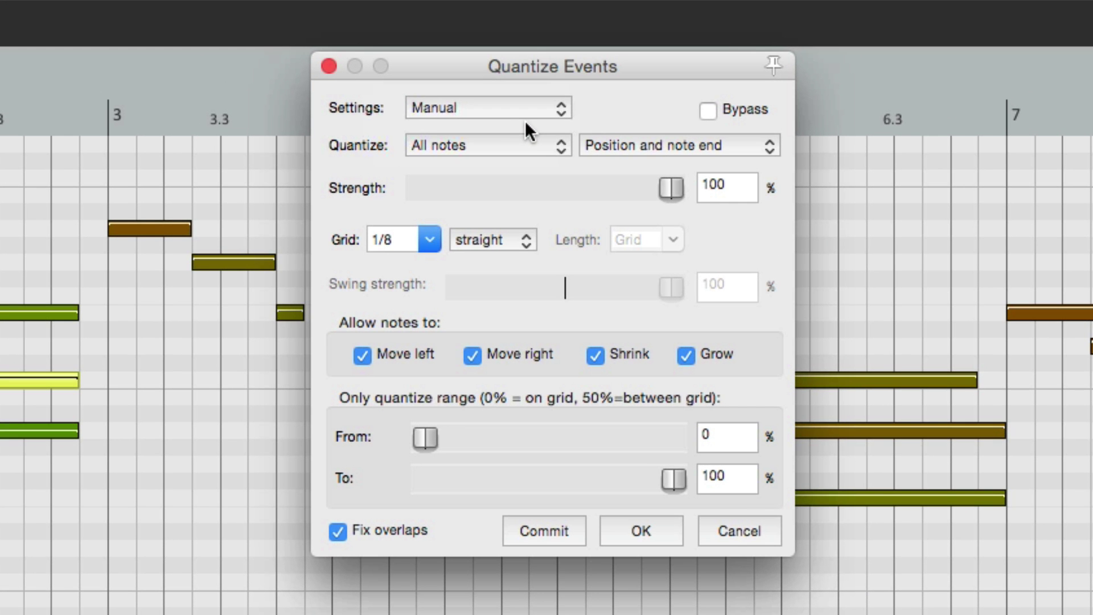
- Review the Quantize target options, try Position only, and return to Position and note end for all notes
click(496, 144)
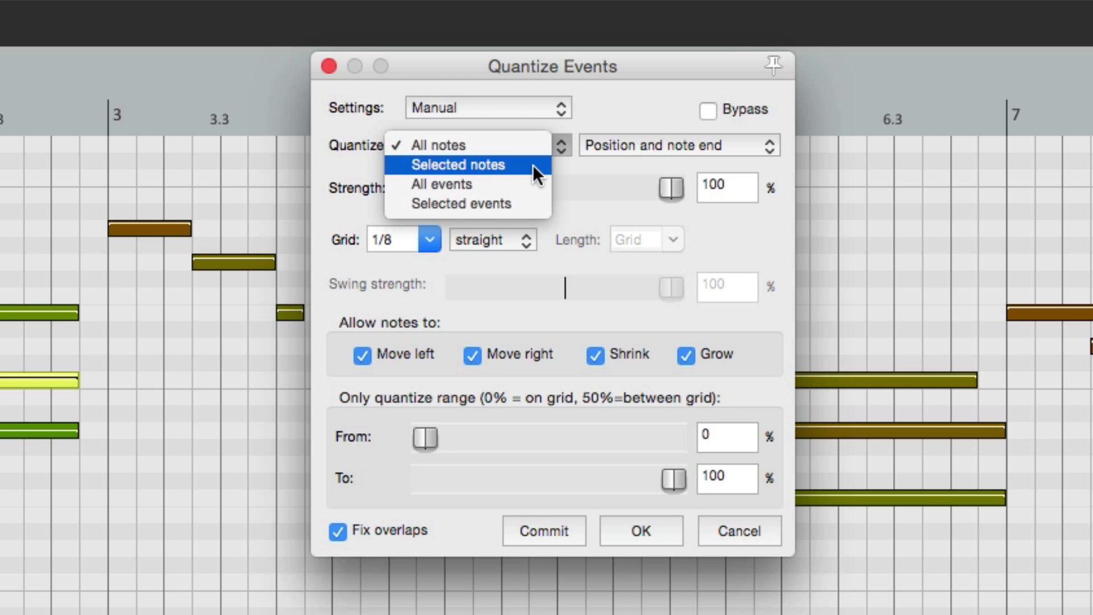
click(551, 208)
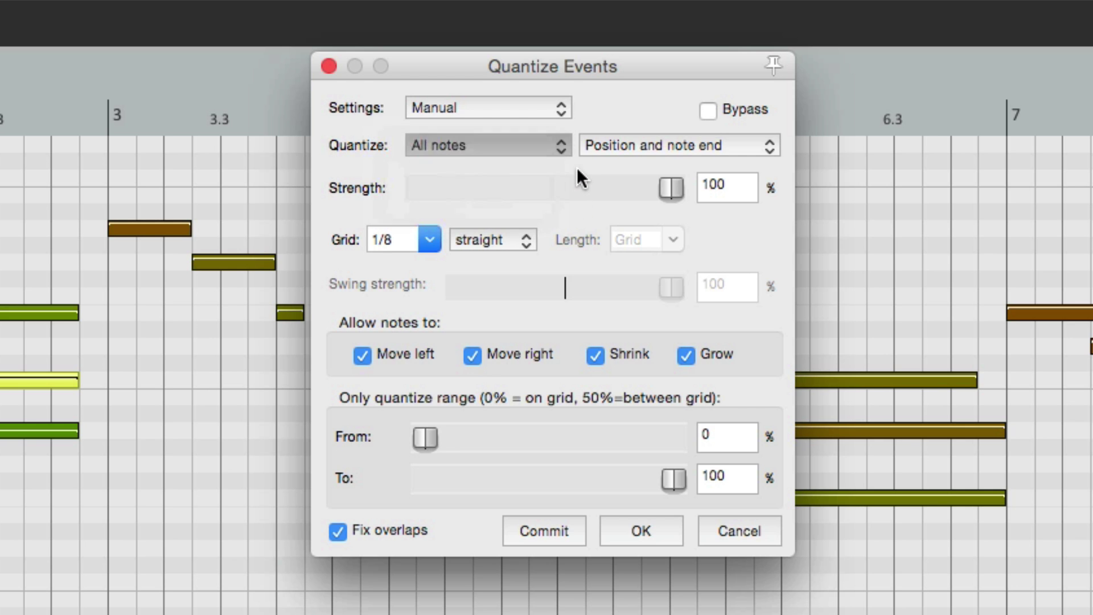
click(618, 146)
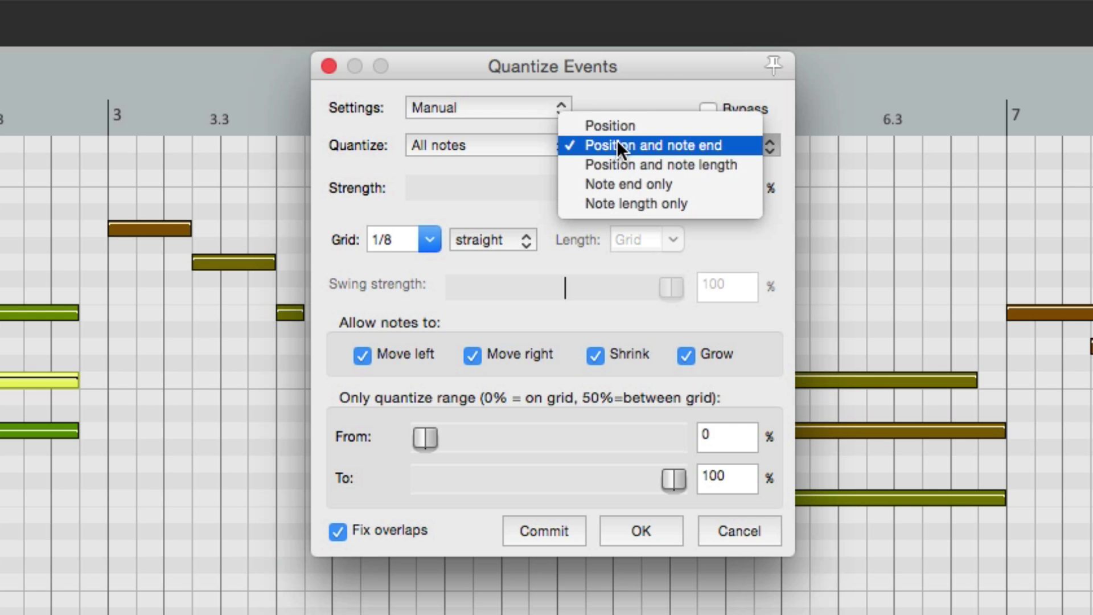
click(669, 128)
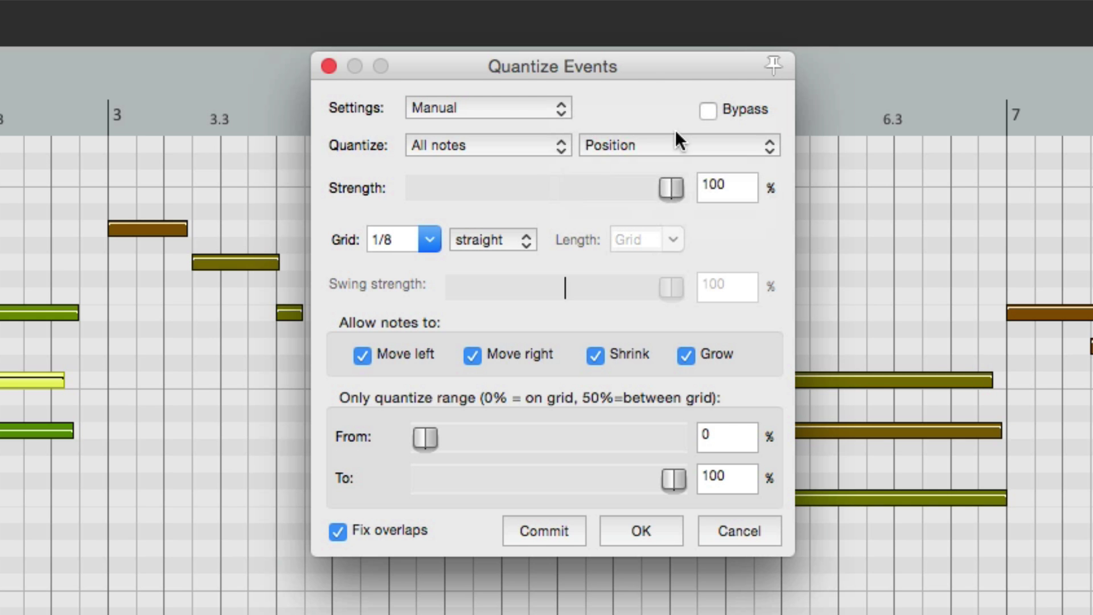
click(675, 145)
click(691, 165)
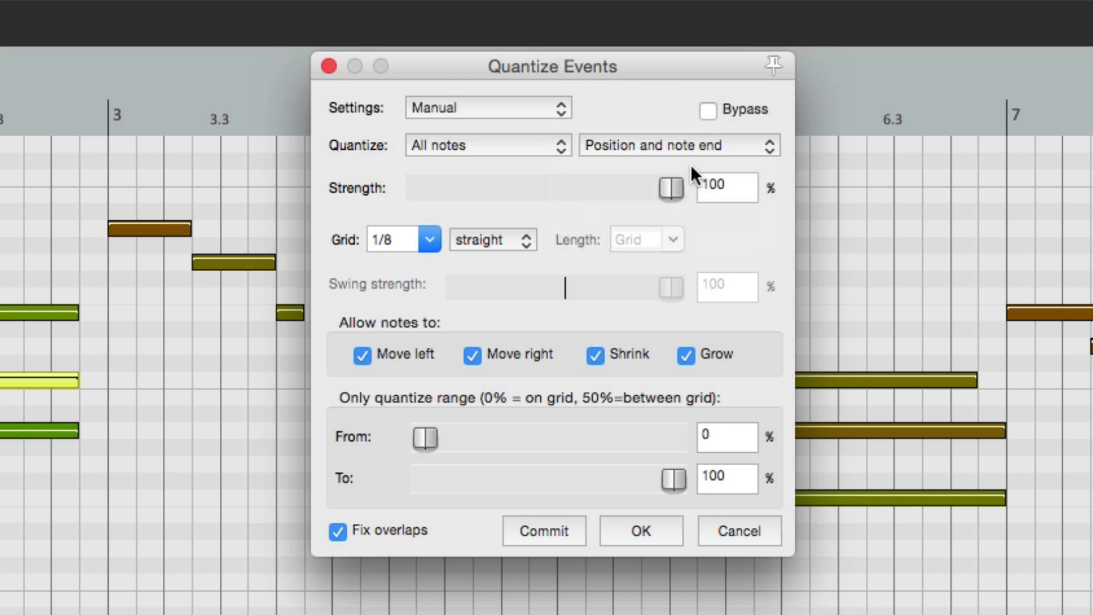
click(669, 146)
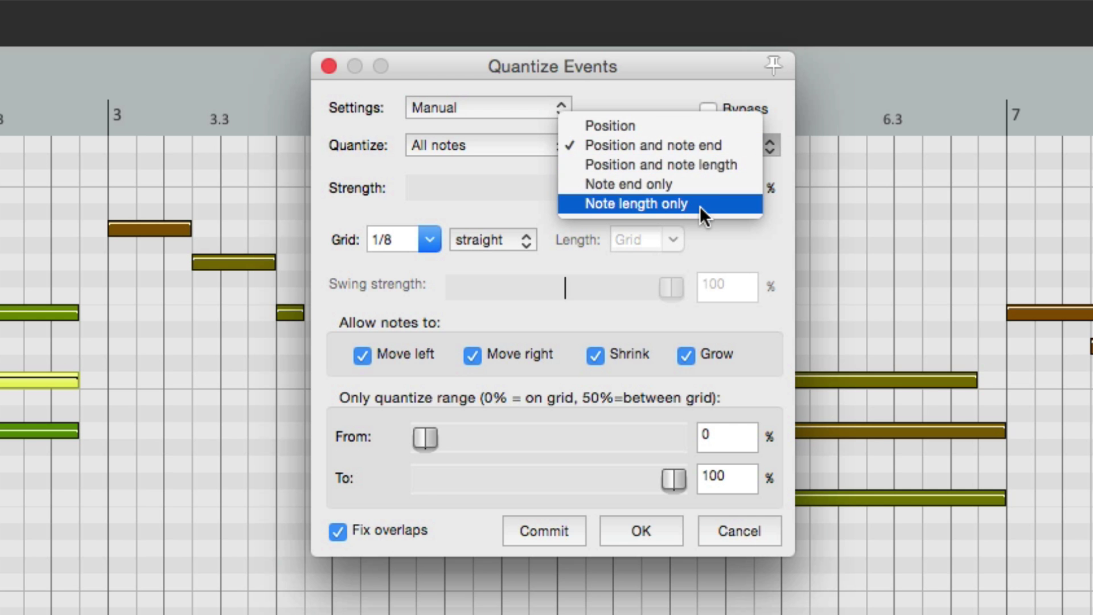
click(695, 150)
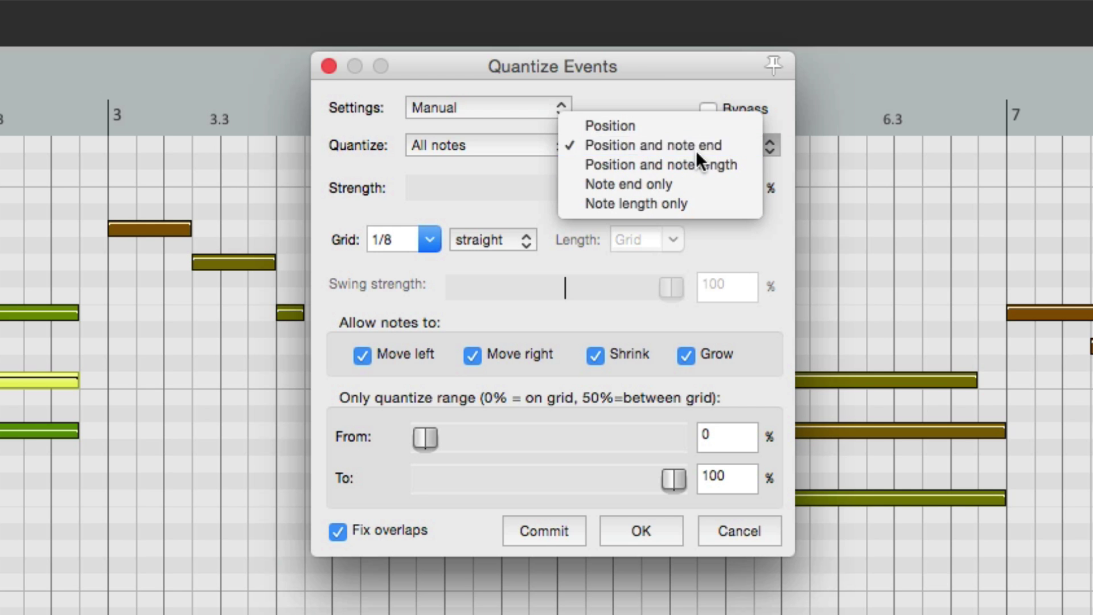
- Try quantize grids of 1/16 and 1/4, return to 1/8, and review the grid type options while keeping straight
click(429, 239)
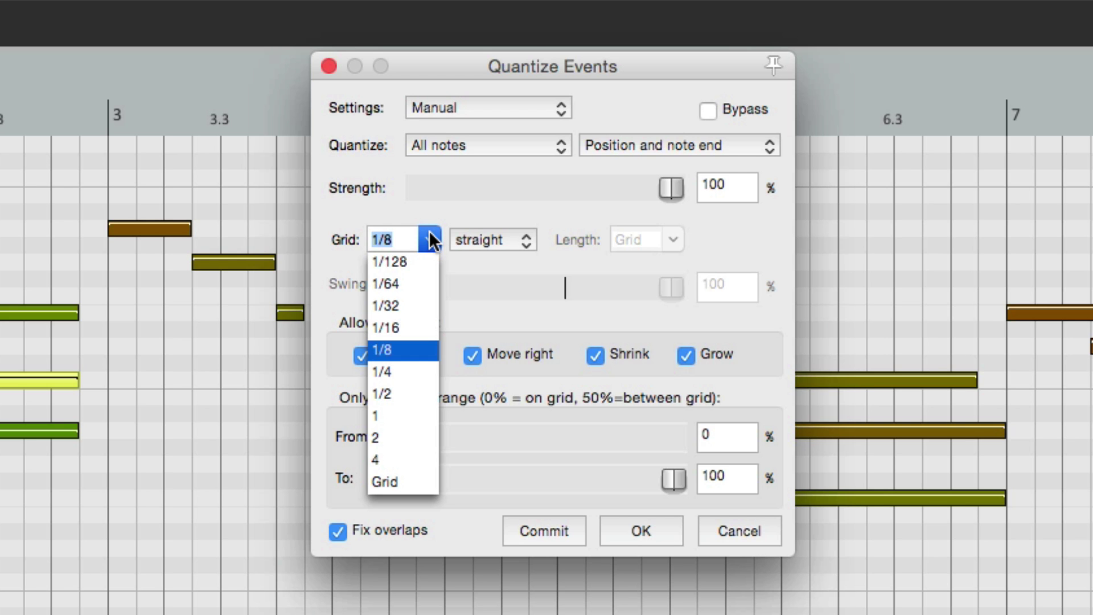
click(421, 328)
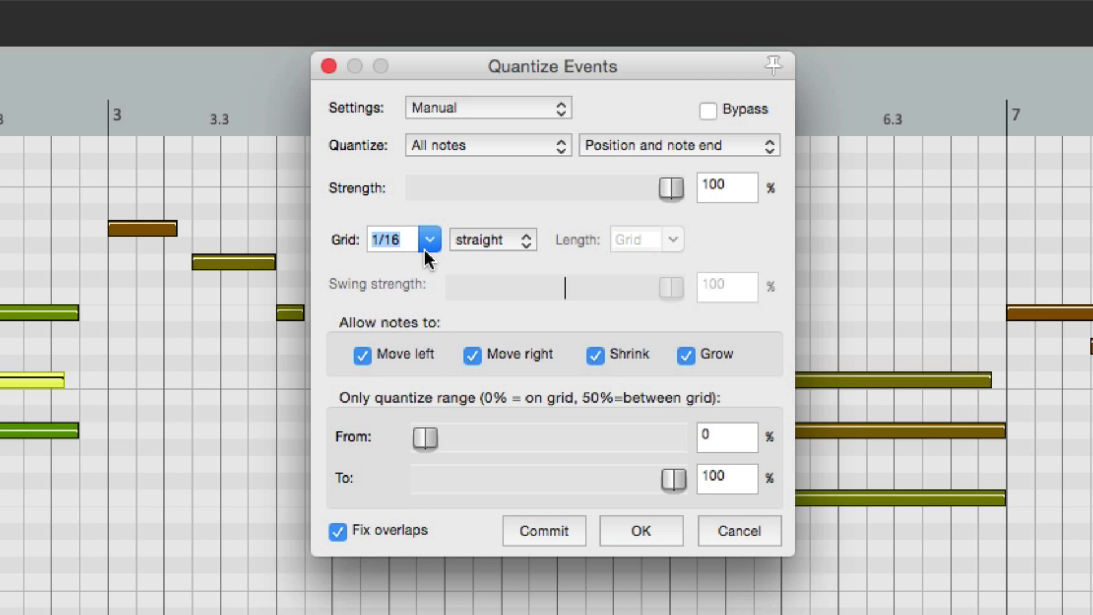
click(425, 246)
click(417, 369)
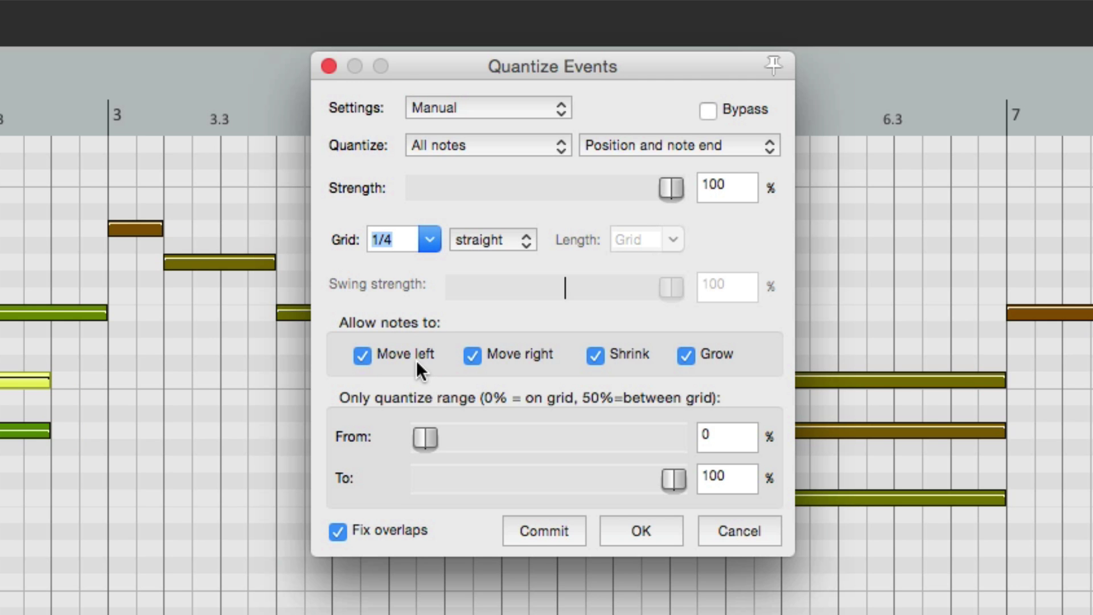
click(431, 239)
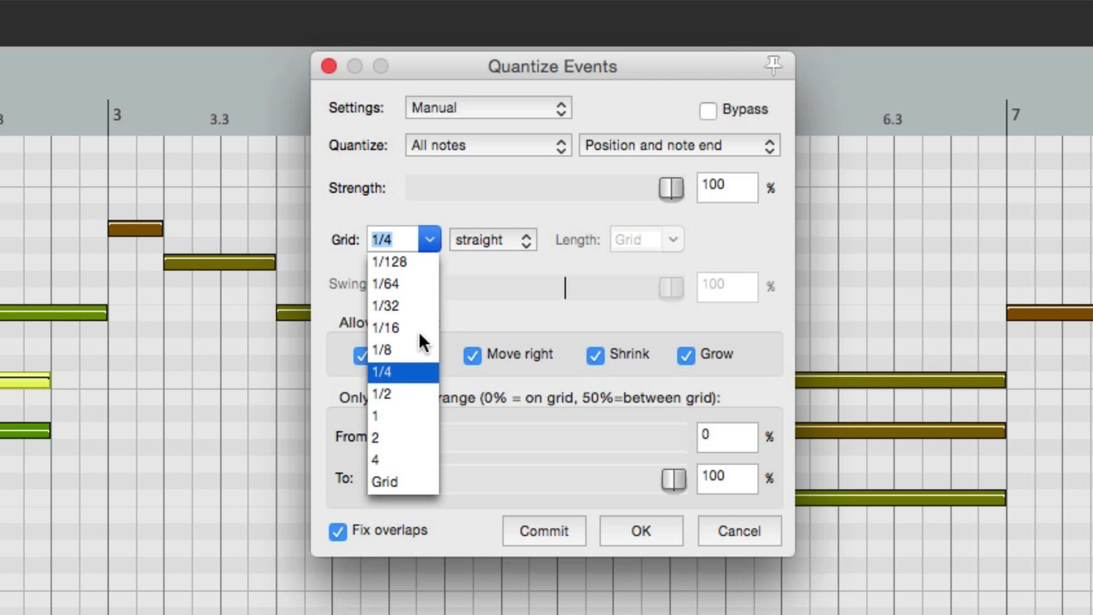
click(422, 349)
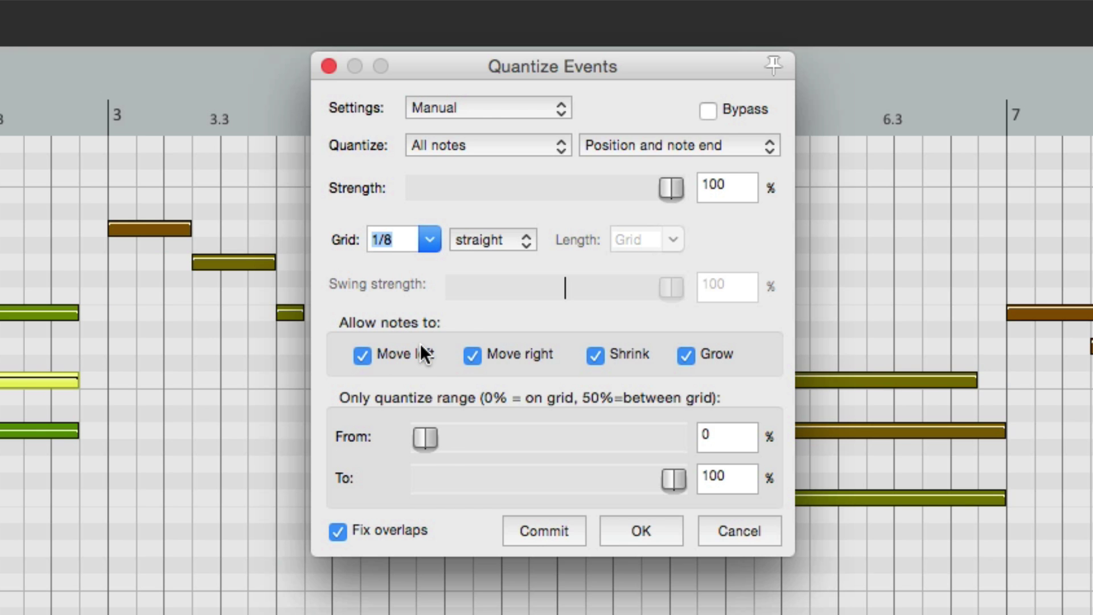
click(514, 237)
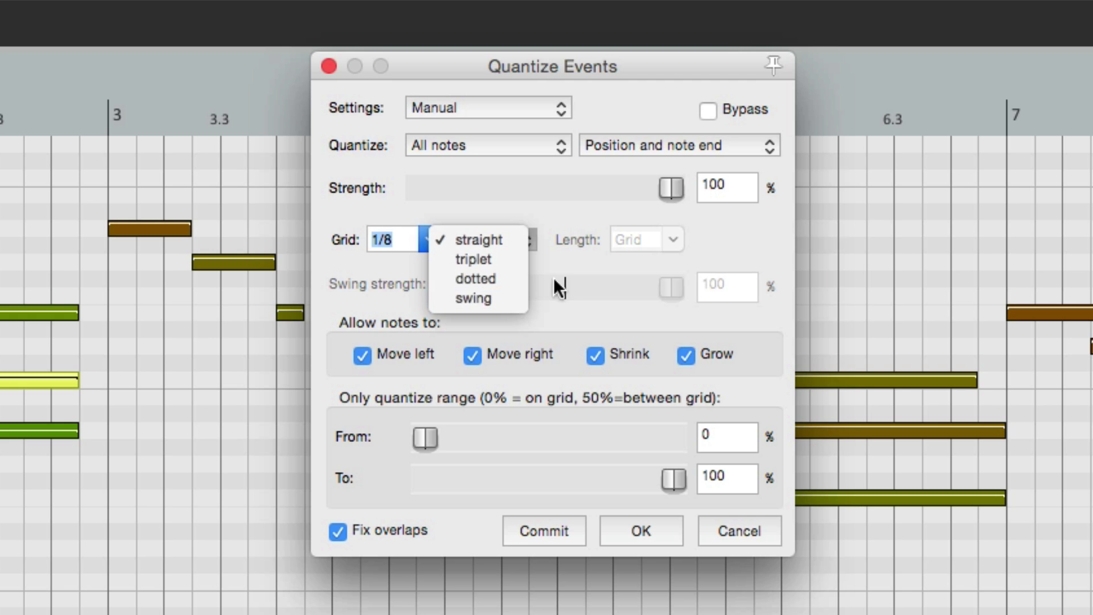
click(569, 259)
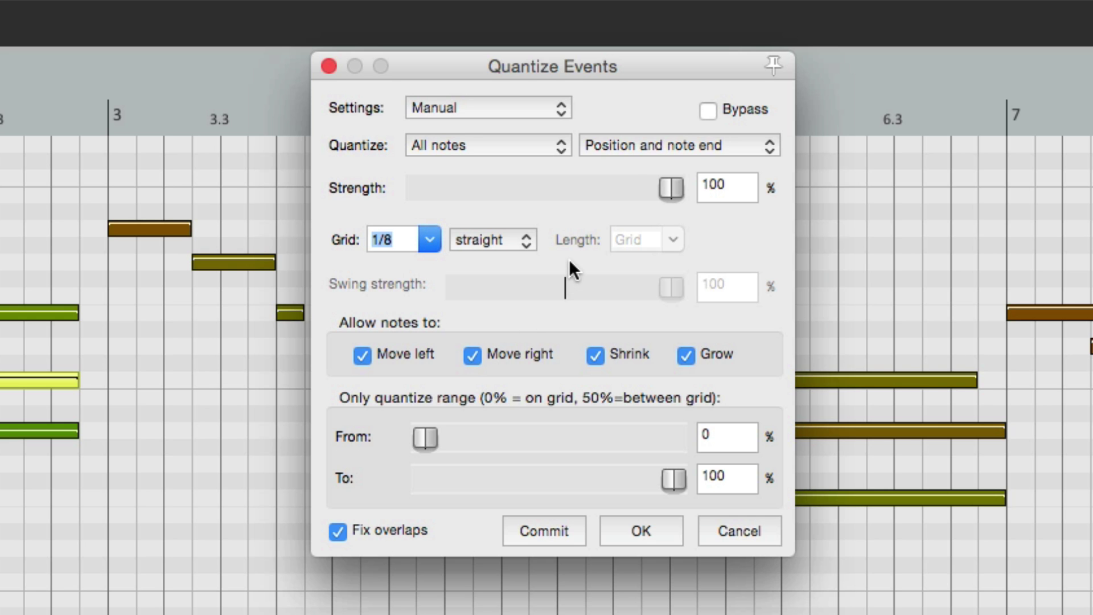
click(569, 259)
- Try quantize strengths of 0% and 50%, and return the strength to 100%
drag(666, 186, 366, 210)
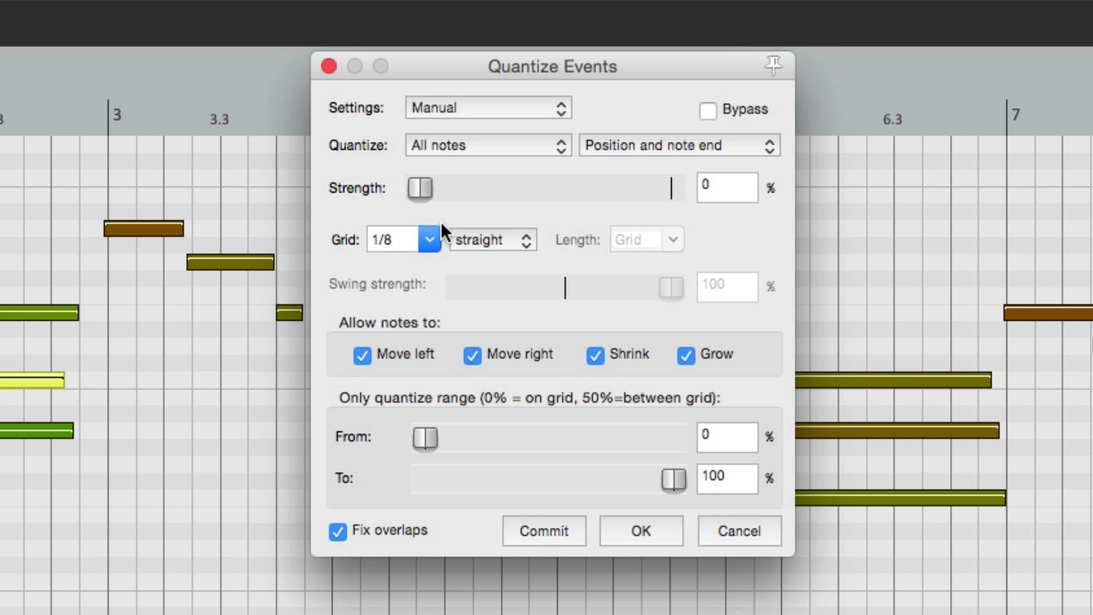
drag(413, 193, 537, 195)
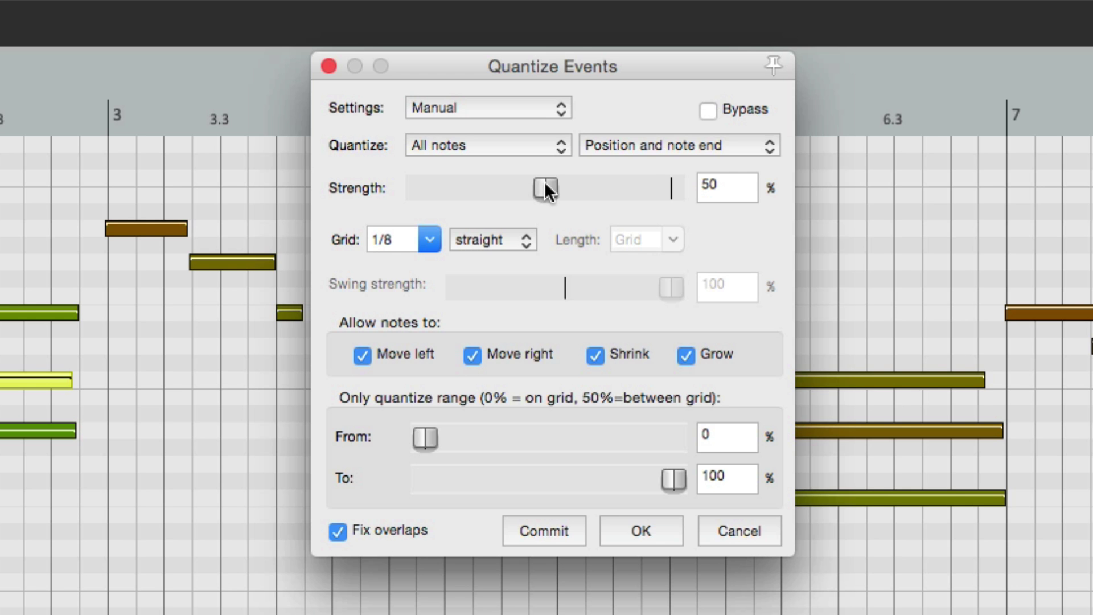
drag(545, 182, 680, 181)
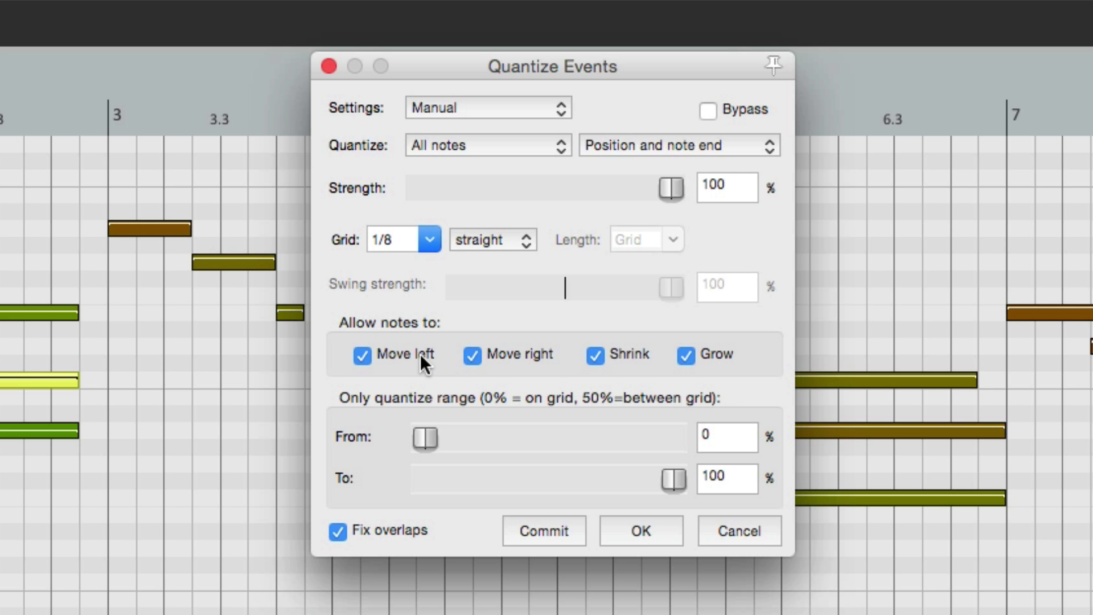
- Switch the Move left, Move right, Shrink and Grow permissions off and back on one at a time
click(367, 351)
click(368, 352)
click(466, 359)
click(466, 359)
click(590, 357)
click(590, 357)
click(673, 356)
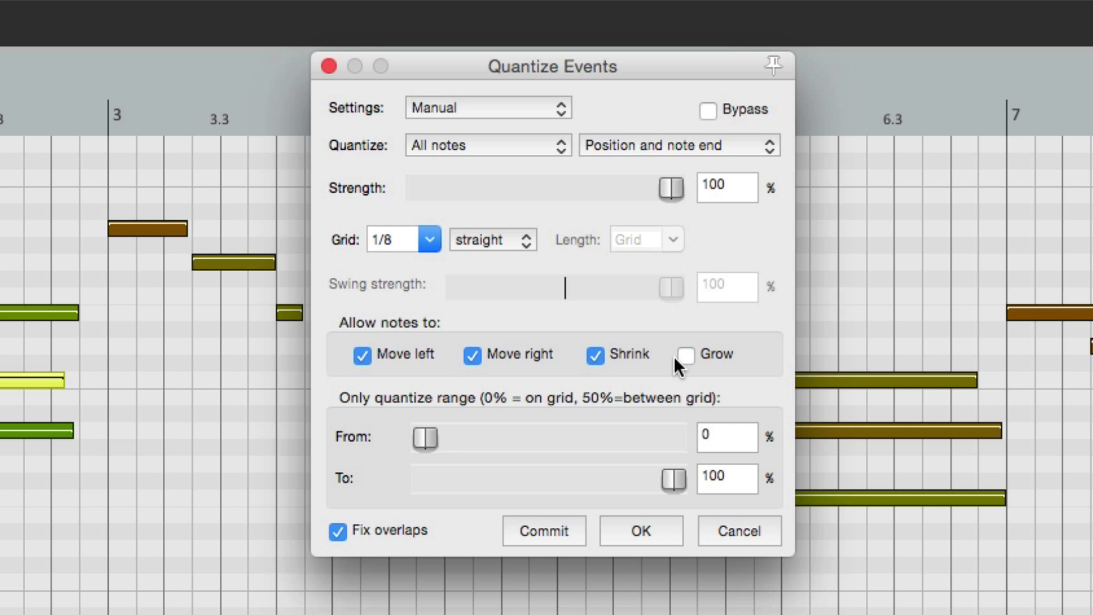
click(673, 356)
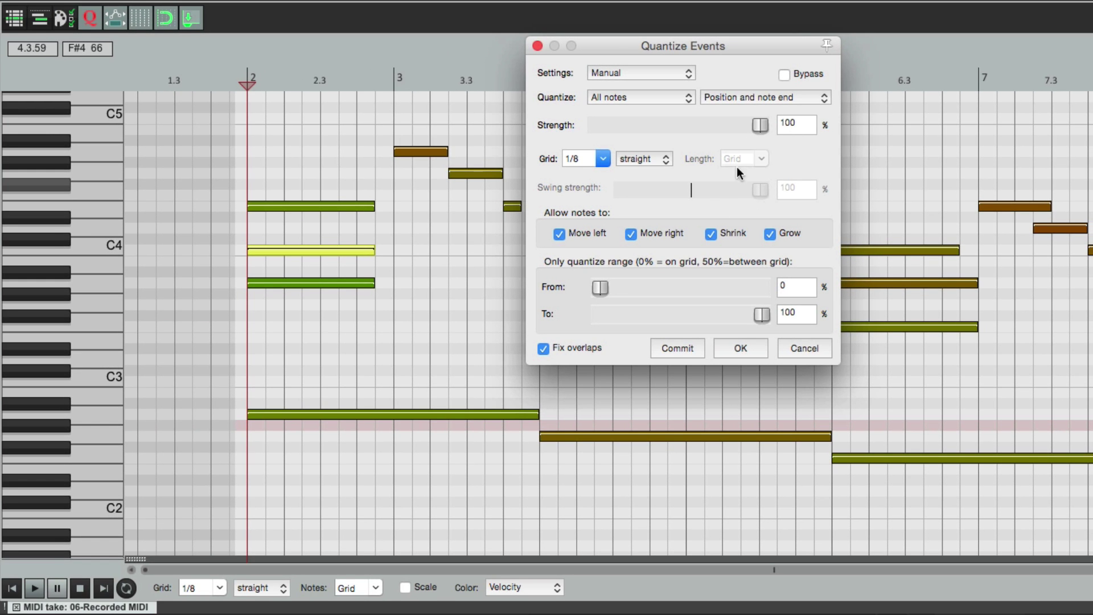
- Compare the notes at 0% and 100% quantize strength, and apply the quantization at 100%
drag(642, 126, 586, 129)
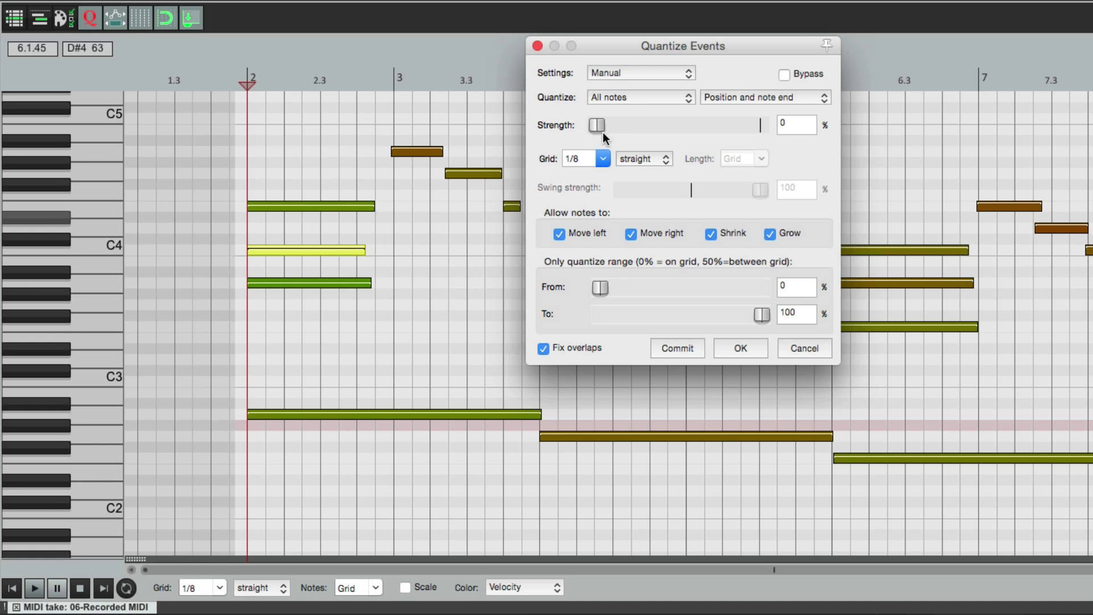
drag(632, 124, 782, 124)
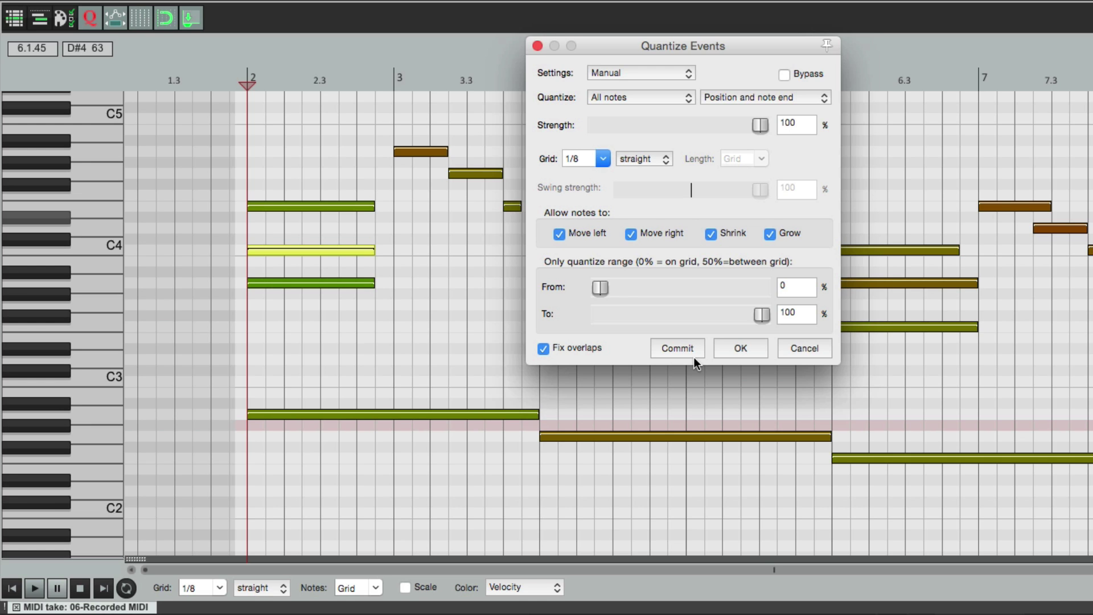
click(740, 349)
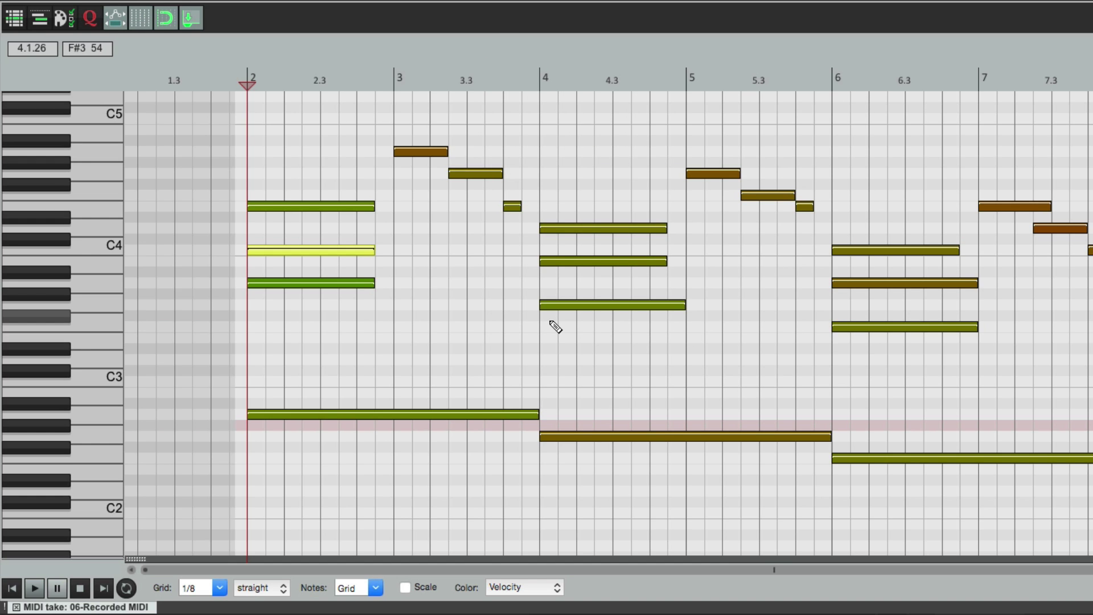
- Recheck the quantization by dropping its strength to 0% and restoring it to 100%, and confirm the settings
key(q)
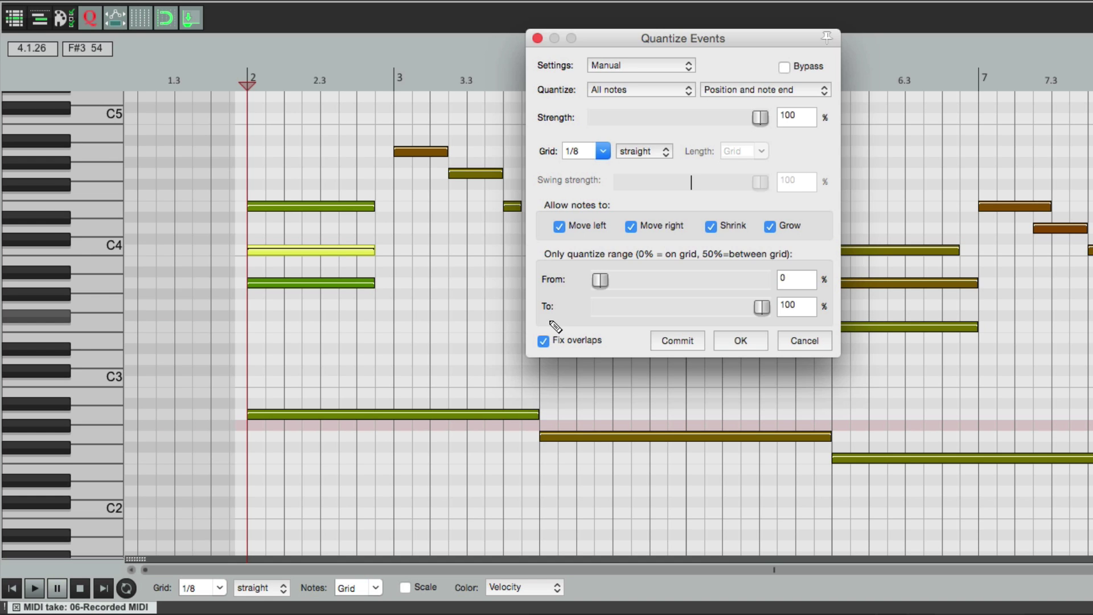
drag(757, 118, 582, 129)
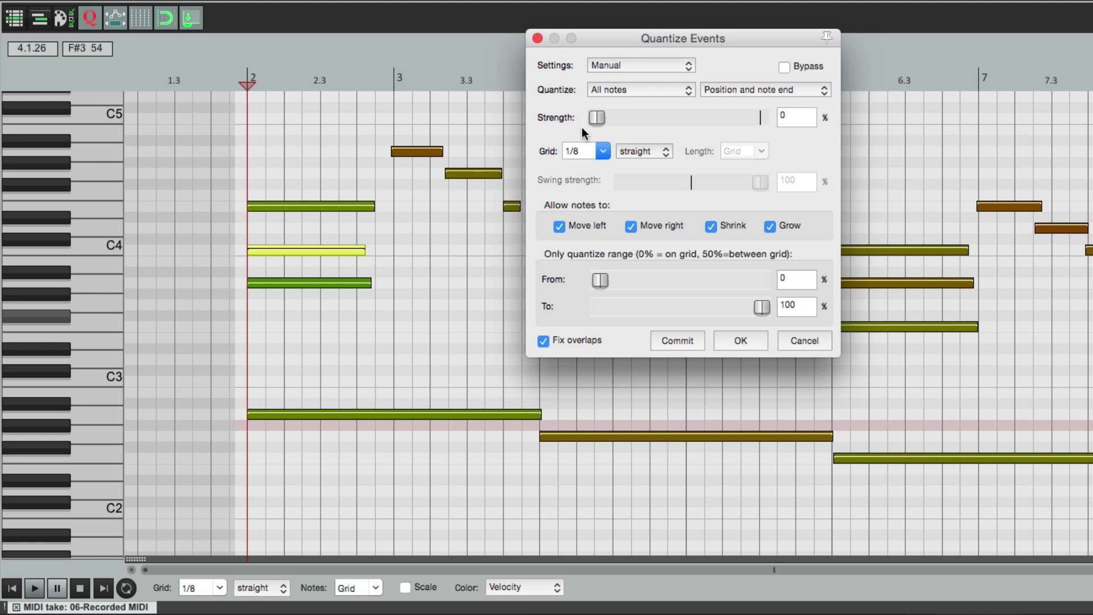
drag(596, 118, 773, 120)
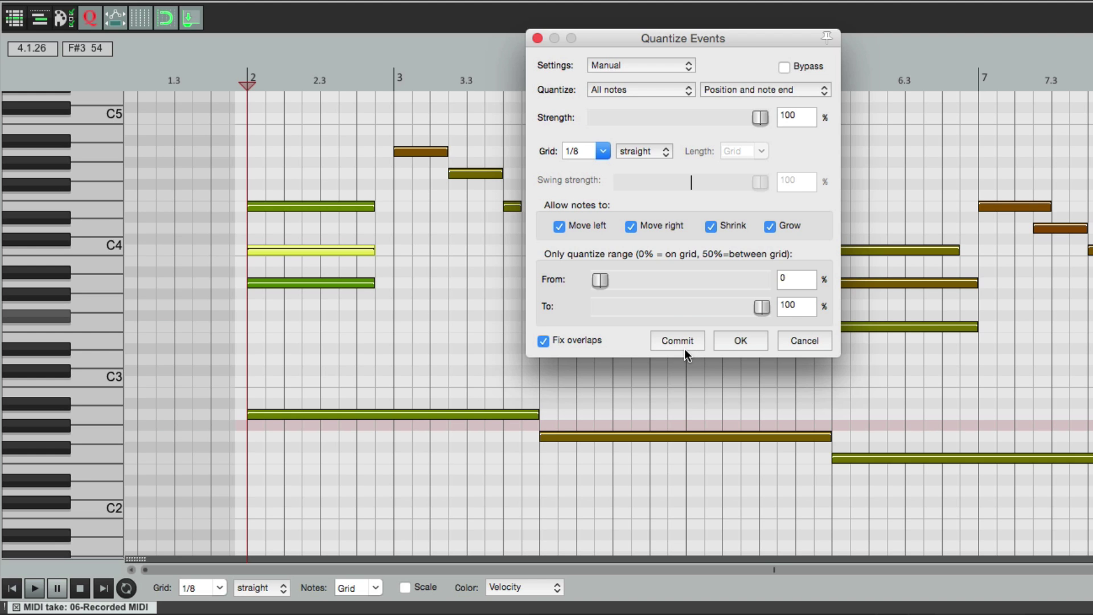
click(728, 341)
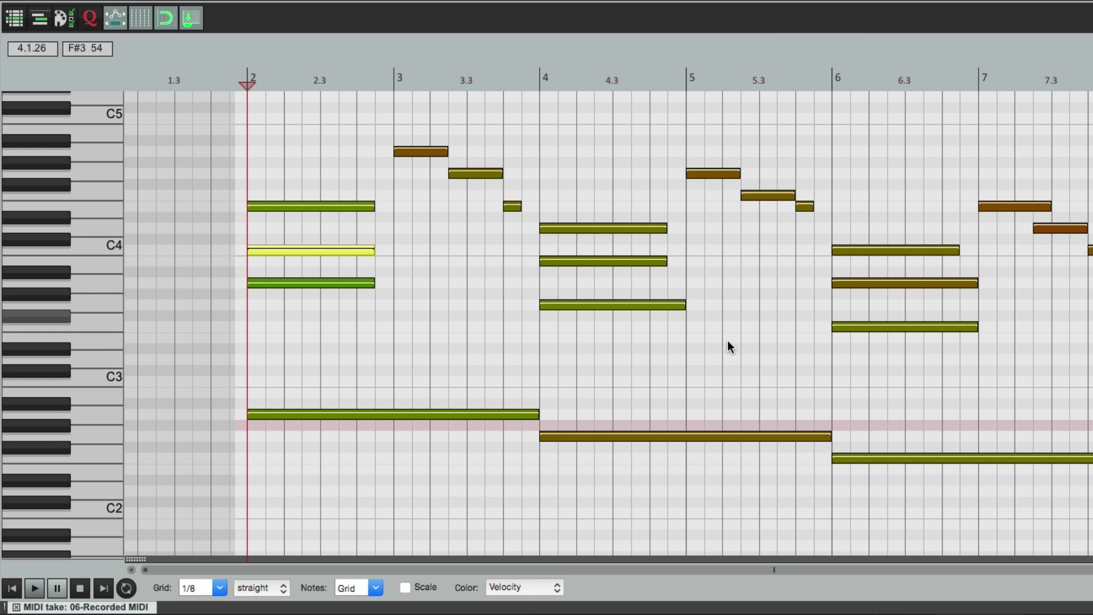
- Play the quantized part from just before bar 2 through to the final chord at bar 10
scroll(590, 334, right, 2)
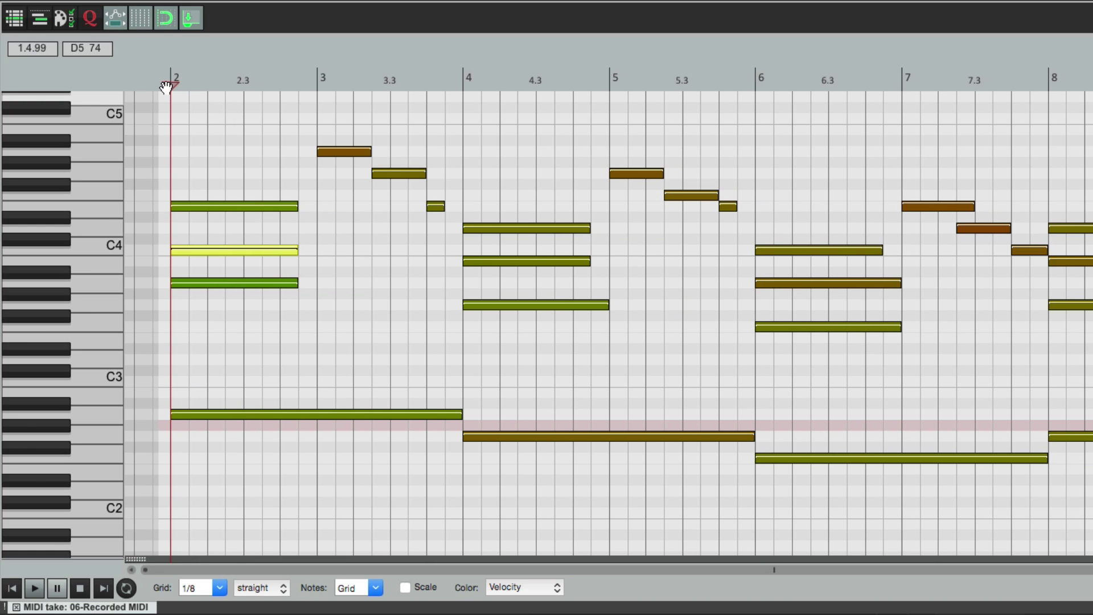
drag(166, 87, 152, 85)
key(space)
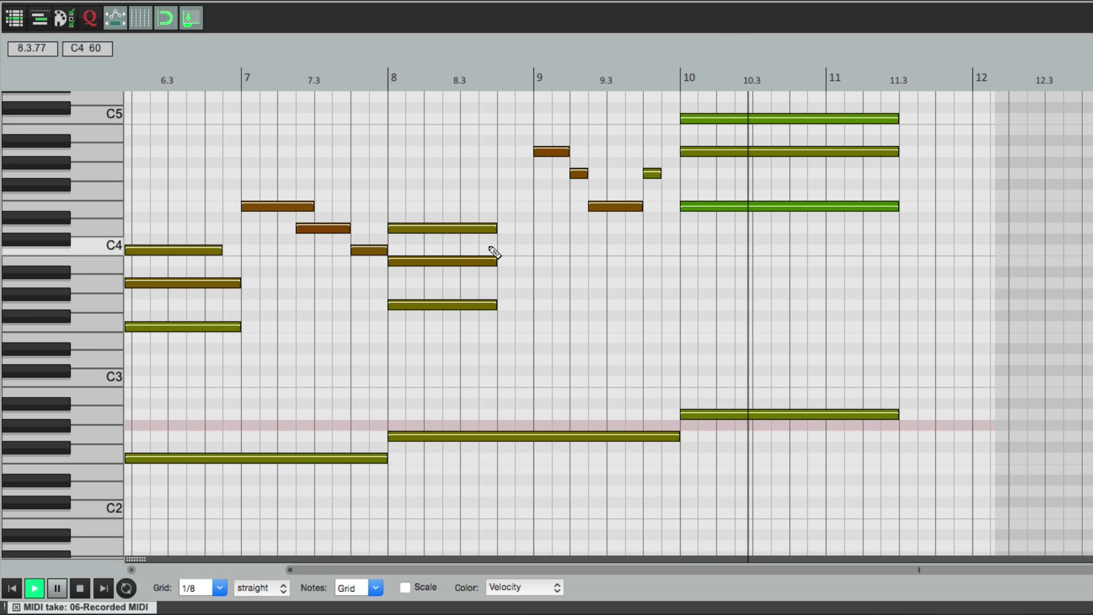
key(space)
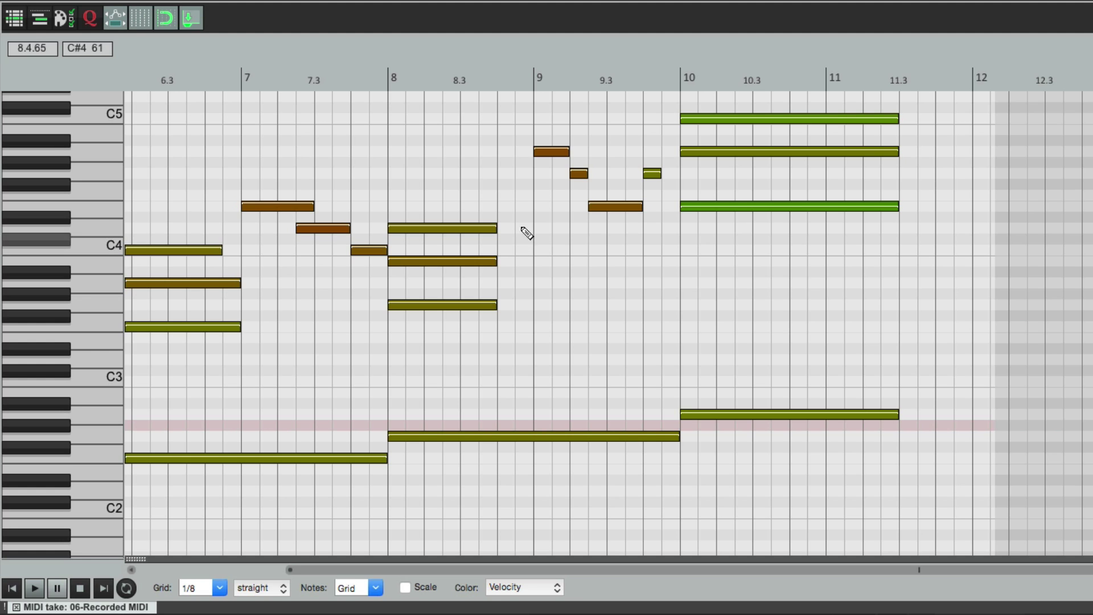
- Extend the bar 8 chord and the last bar 9 melody note to bar 10, and the bar 6 chord to bar 8
drag(494, 215, 681, 311)
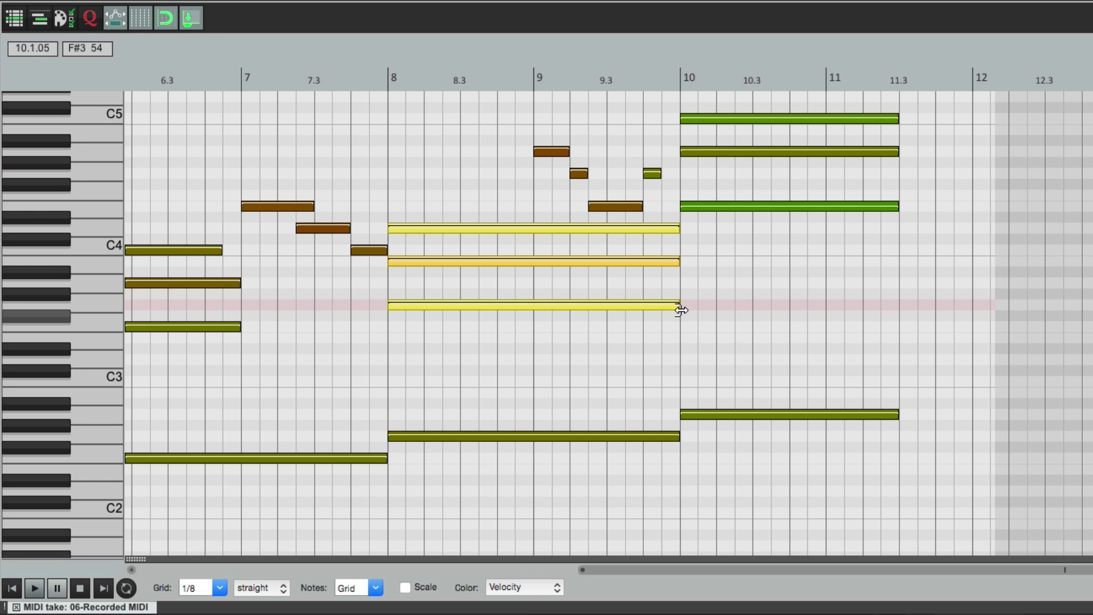
drag(660, 174, 671, 185)
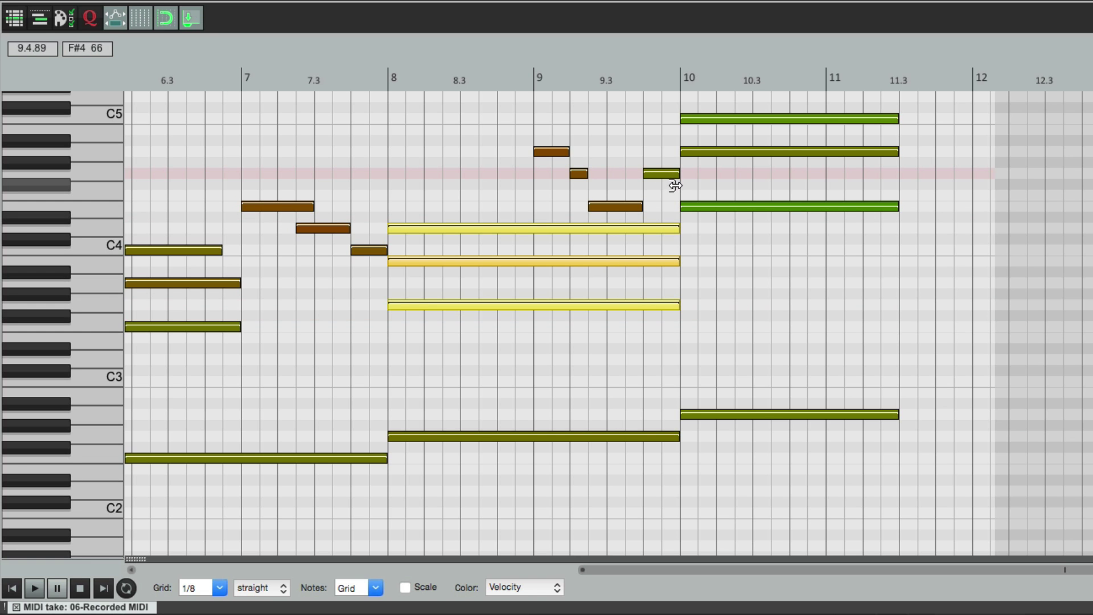
scroll(647, 277, left, 5)
scroll(647, 277, left, 1)
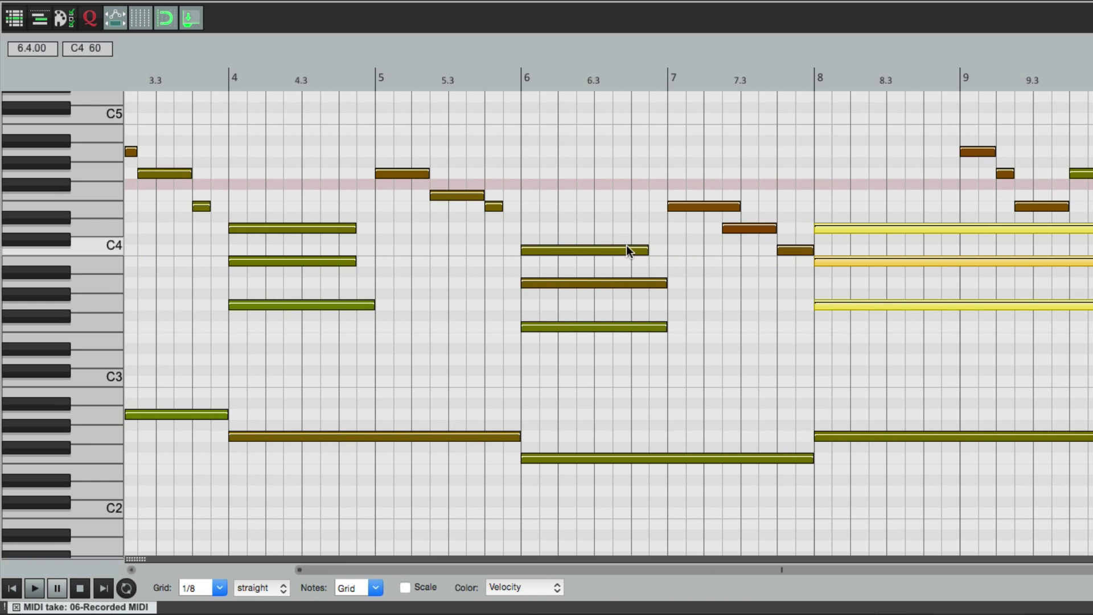
drag(619, 242, 805, 334)
click(803, 334)
- Extend the bar 4 chord to bar 6, and lengthen the last melody notes of bars 3 and 5 to the next barline
scroll(789, 349, left, 3)
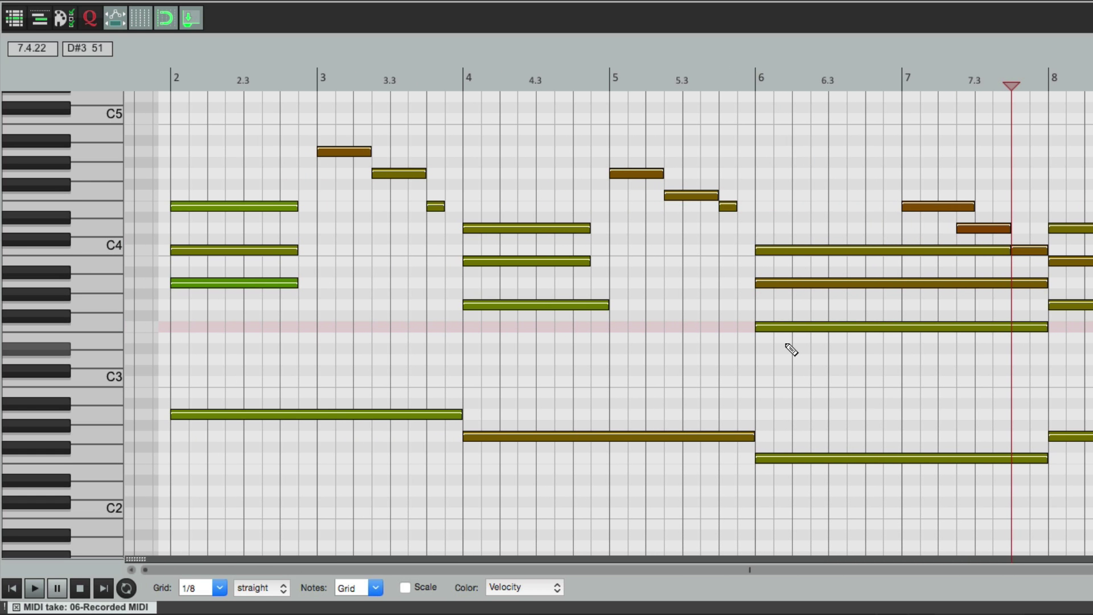
drag(738, 208, 753, 208)
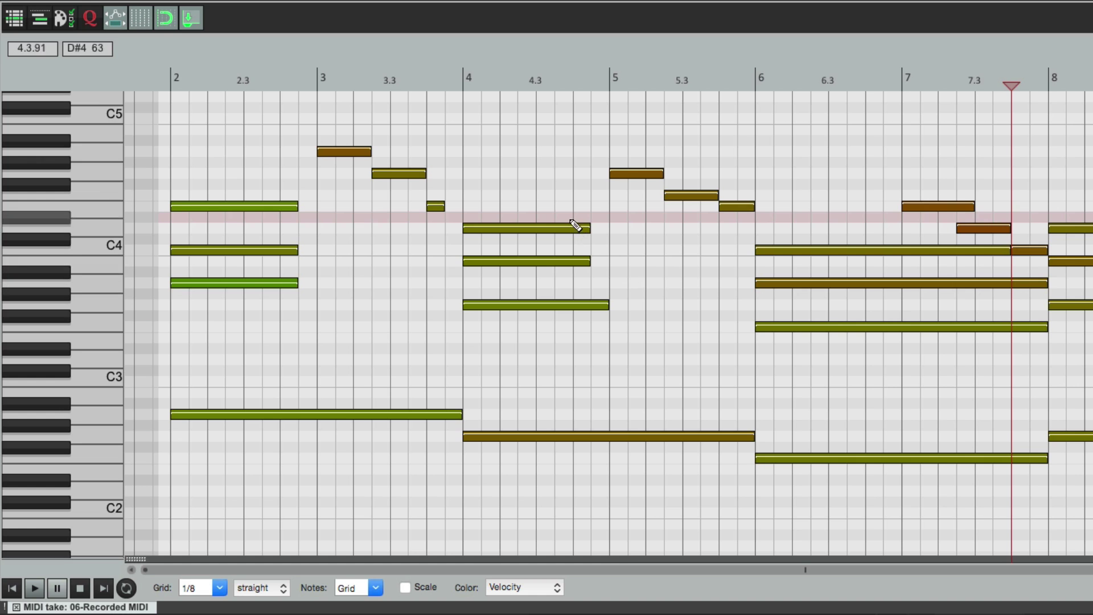
drag(575, 219, 749, 319)
click(711, 217)
drag(710, 217, 751, 298)
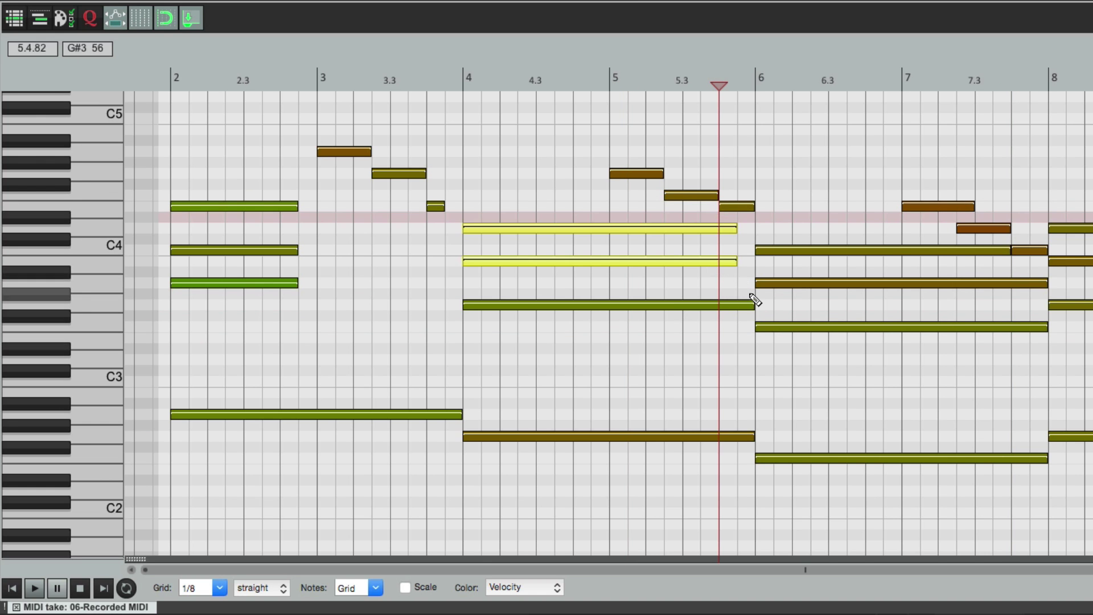
drag(737, 229, 755, 230)
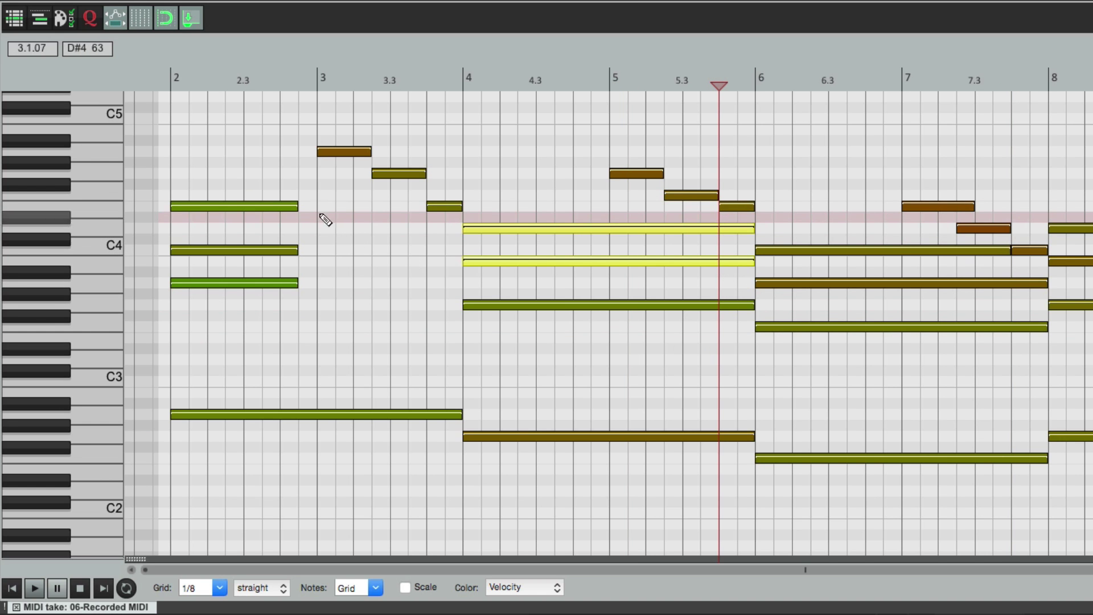
- Extend the bar 2 chord to bar 4, ending its top note at the last melody note, and play from just before bar 2
drag(295, 208, 426, 209)
drag(312, 243, 462, 250)
click(443, 321)
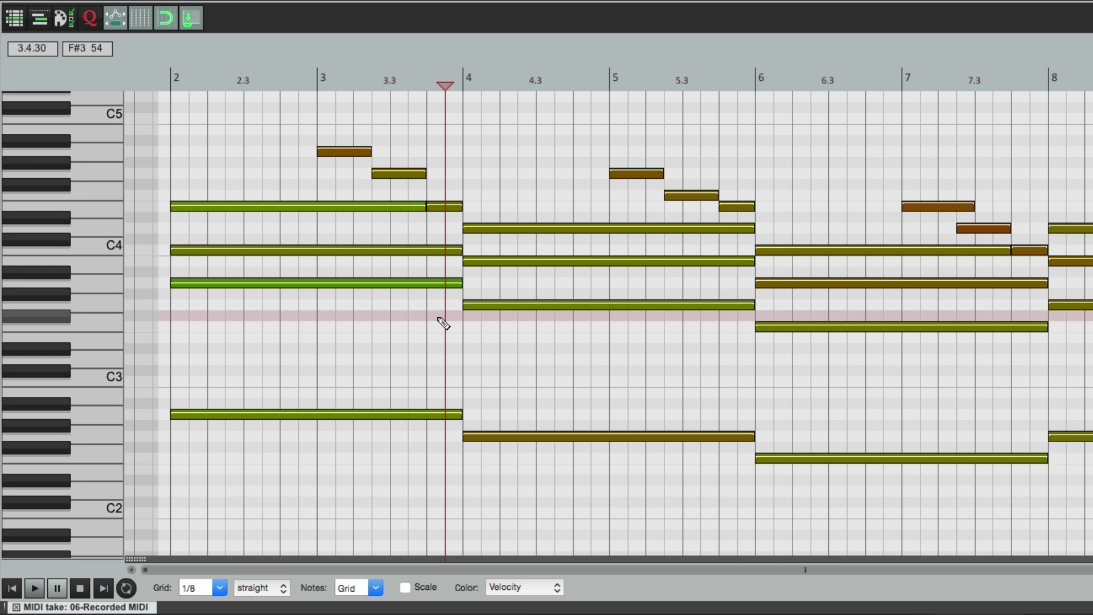
click(144, 68)
key(space)
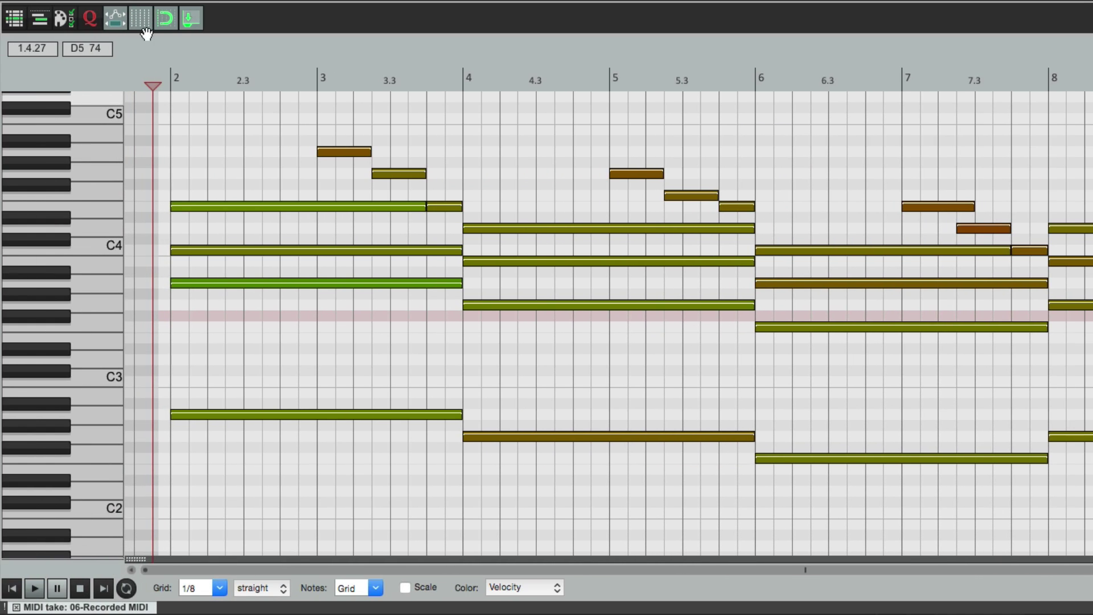
- Lower the velocities of the three-note melody phrases in bars 3, 5 and 7
drag(356, 132, 445, 201)
ctrl+click(446, 205)
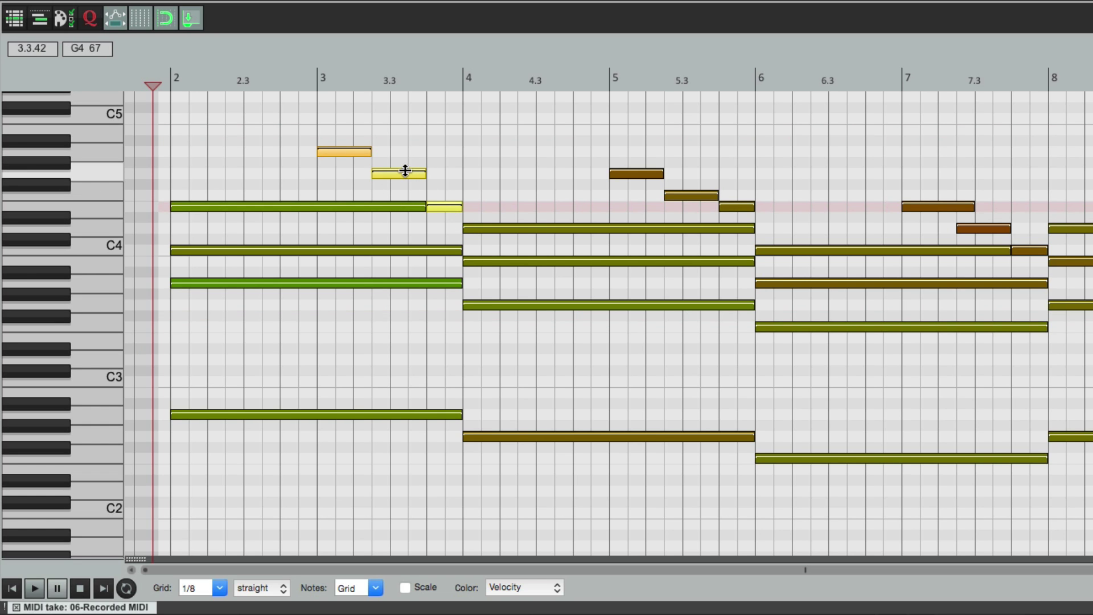
drag(405, 171, 405, 178)
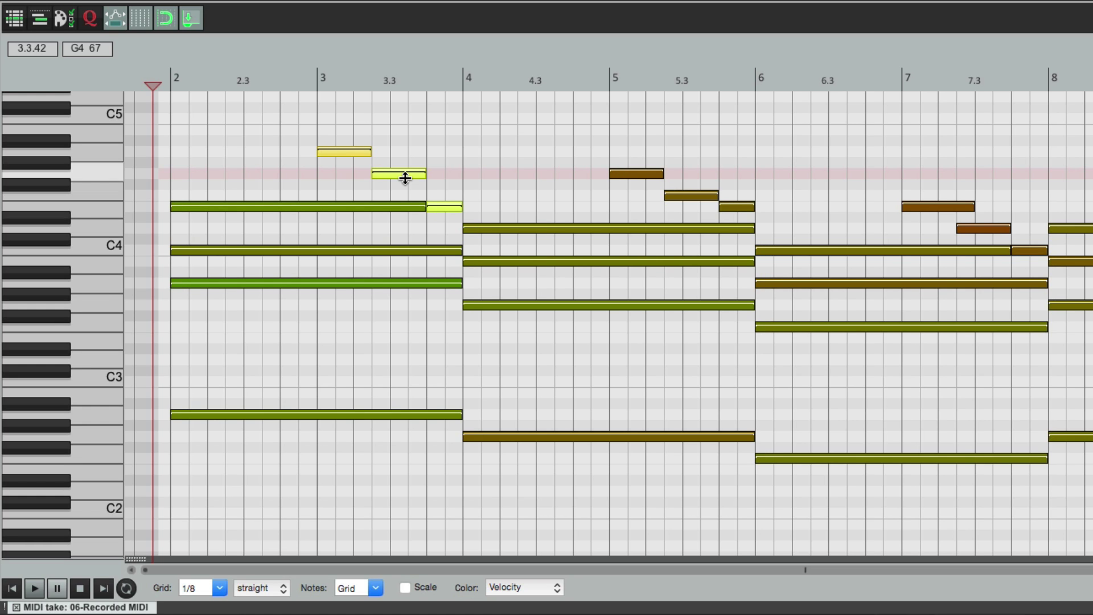
drag(405, 178, 408, 181)
drag(626, 152, 740, 213)
mouse_move(641, 170)
mouse_down()
mouse_move(773, 252)
mouse_move(725, 232)
mouse_move(728, 246)
mouse_up()
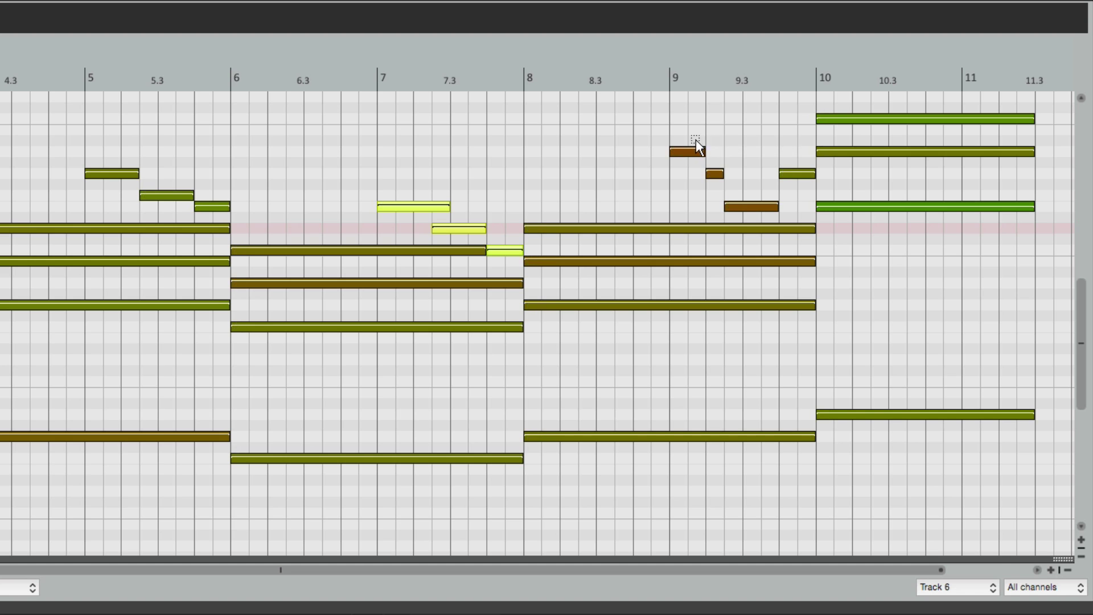
- Lower the velocities of the first three melody notes in bar 9, and play the part from just before bar 2
drag(695, 139, 749, 212)
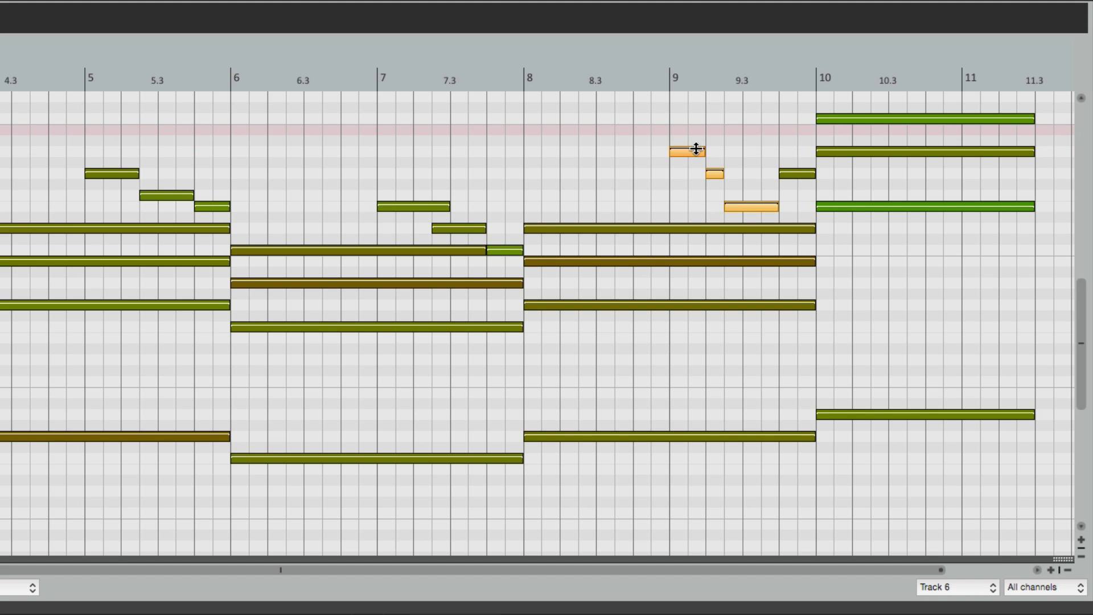
drag(696, 149, 695, 157)
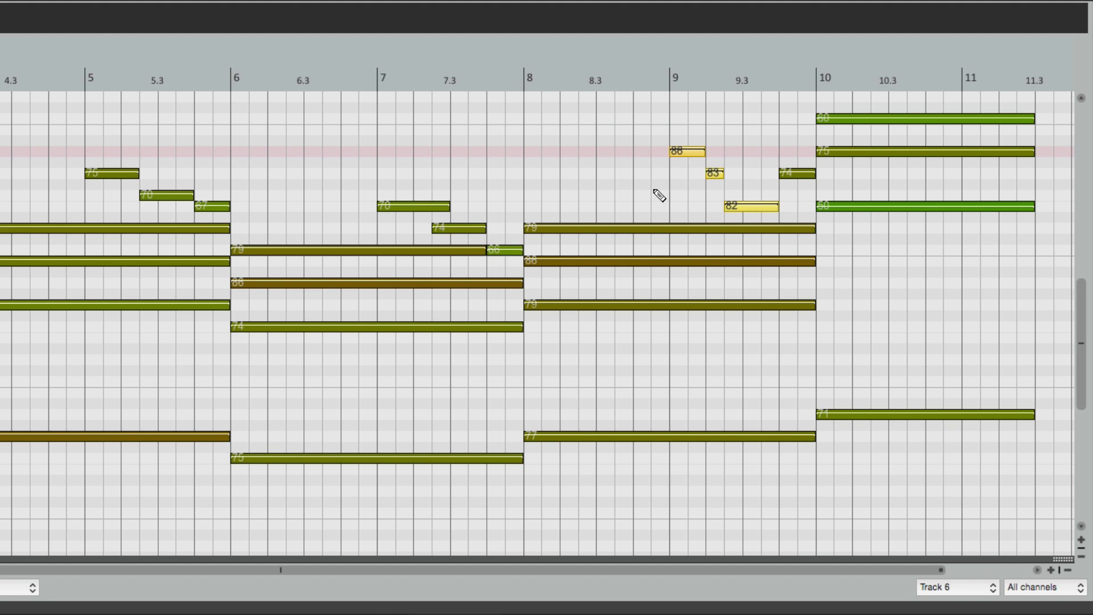
click(654, 191)
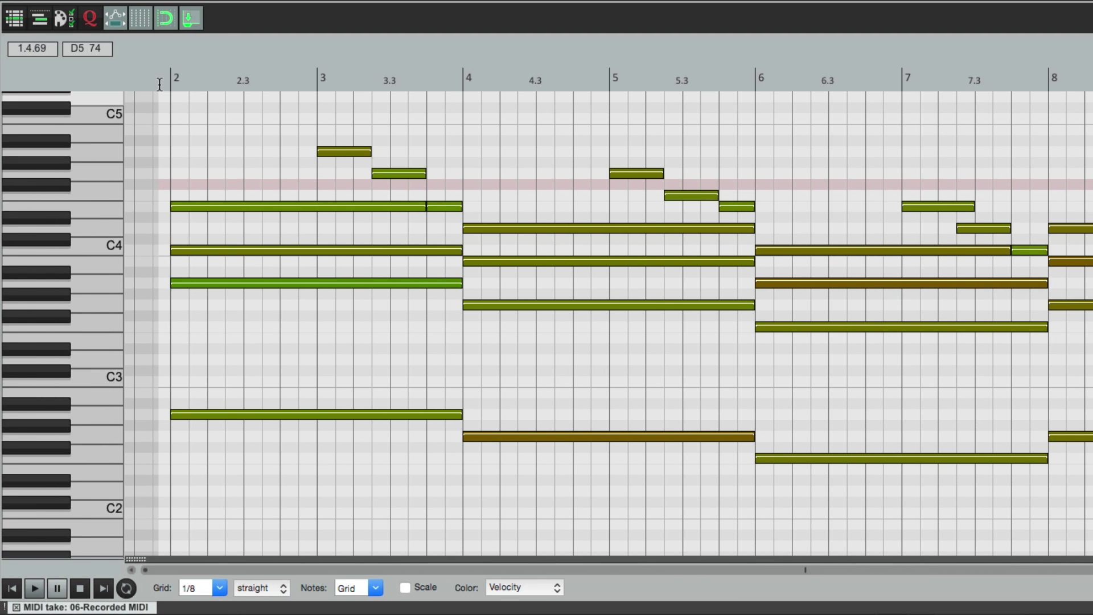
click(151, 88)
key(space)
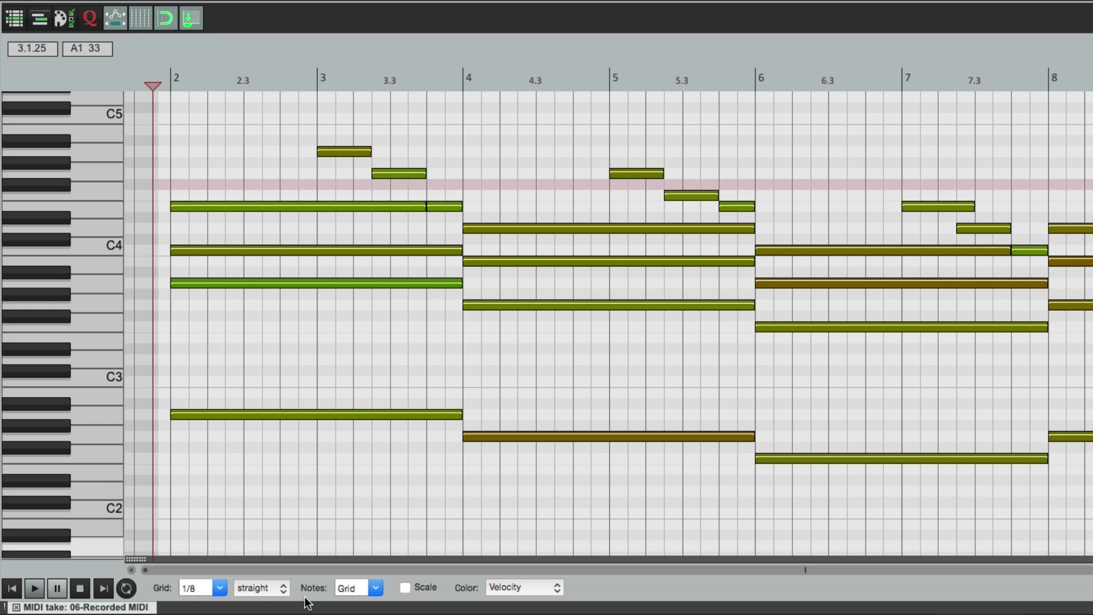
- Enable the scale display and set it to A Natural minor
click(405, 587)
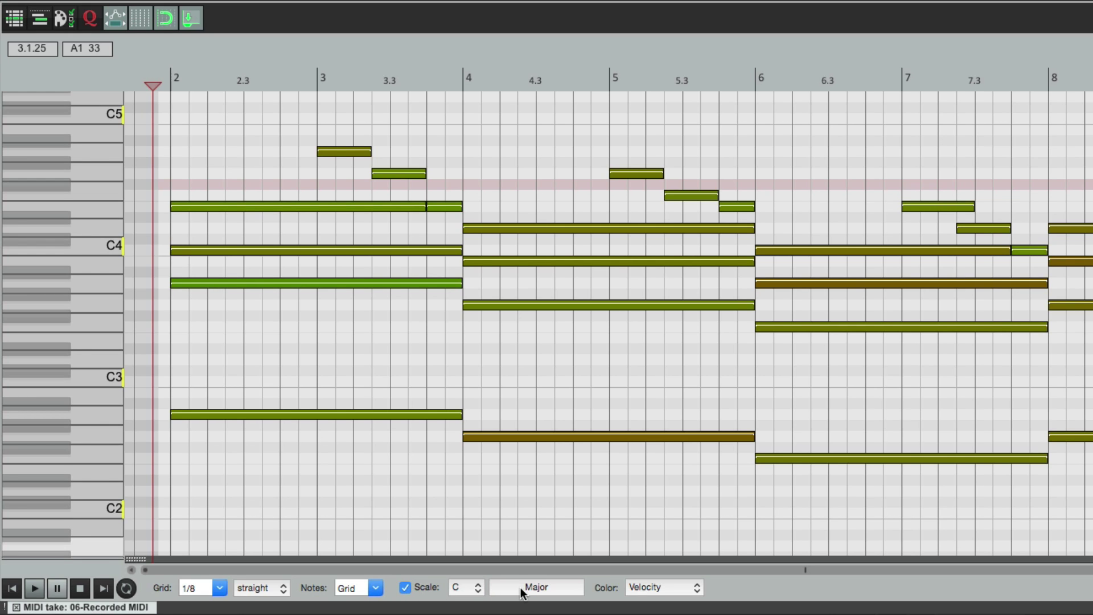
click(470, 589)
click(474, 472)
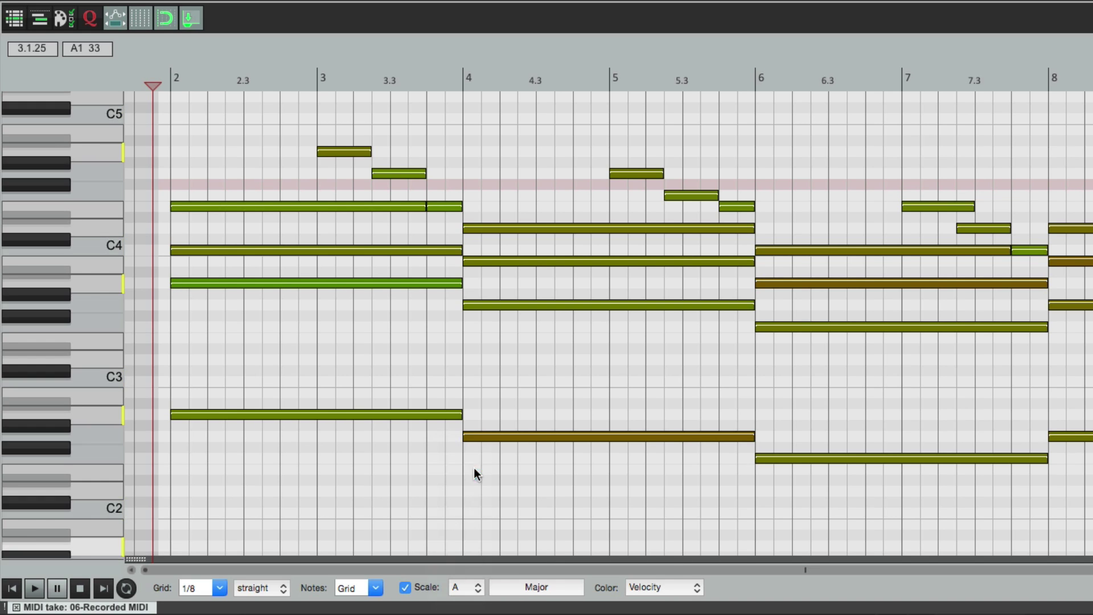
click(522, 587)
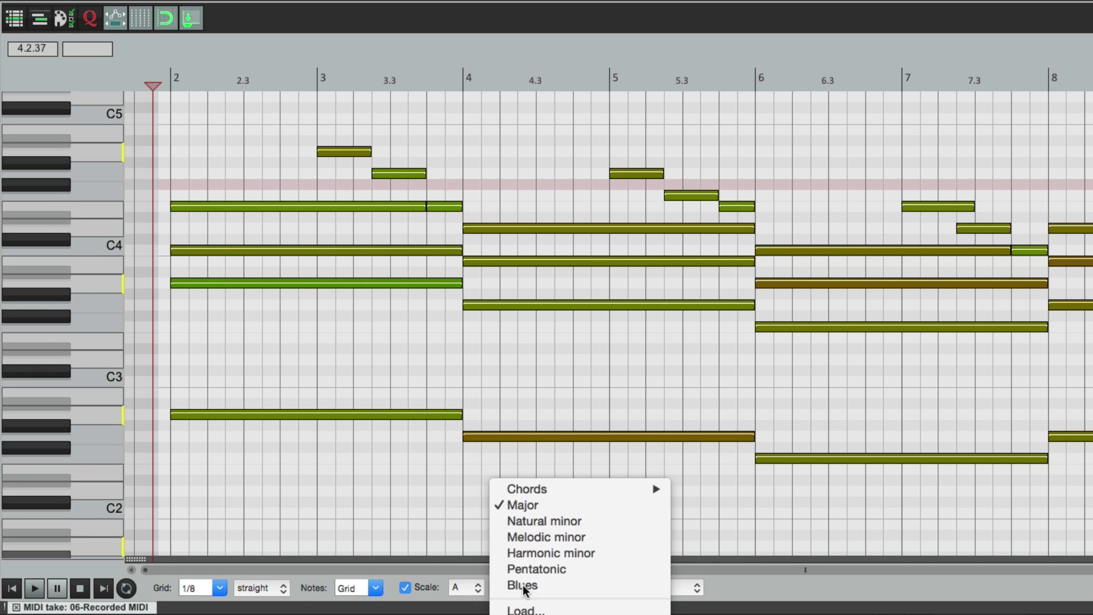
click(532, 523)
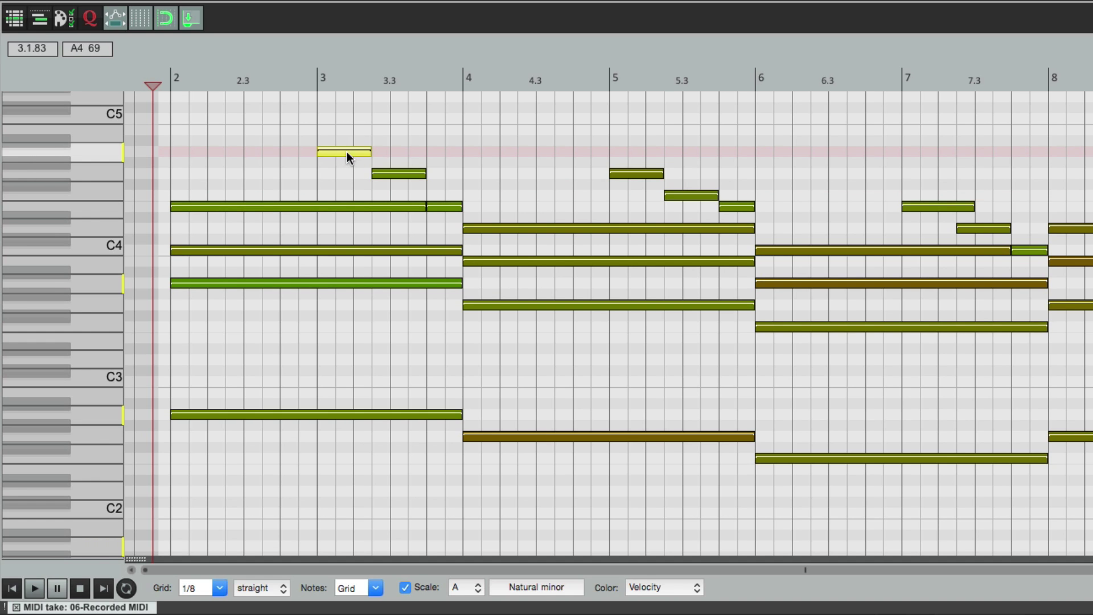
- Copy the A4 melody note at the start of bar 3 up to C5 as a harmony, and play the passage
mouse_move(347, 146)
mouse_down()
mouse_move(349, 98)
mouse_move(347, 147)
mouse_up()
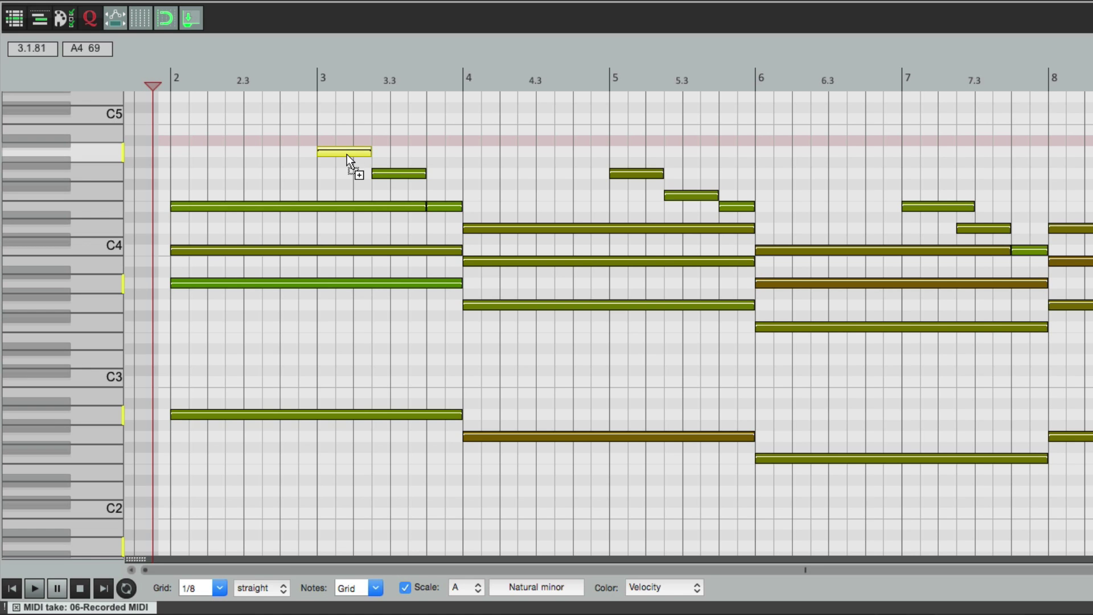
drag(346, 155, 348, 117)
click(286, 74)
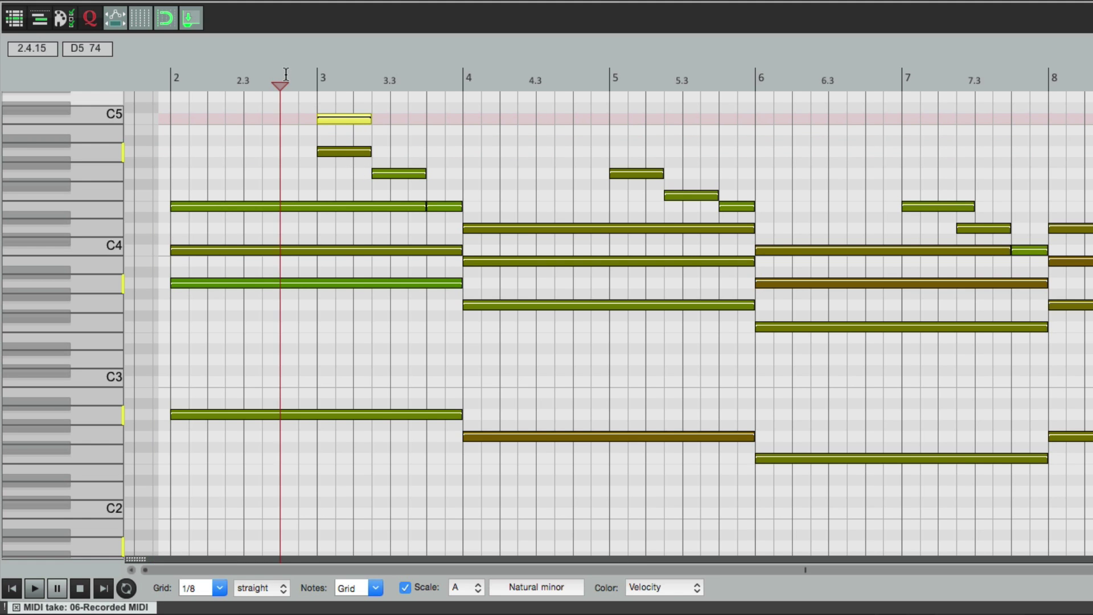
key(space)
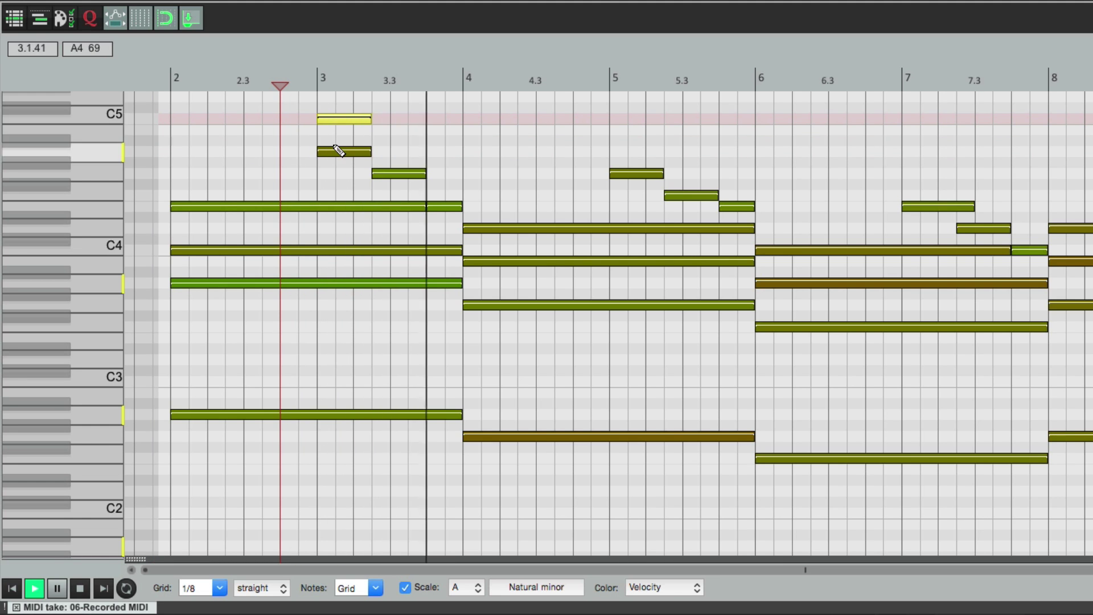
key(space)
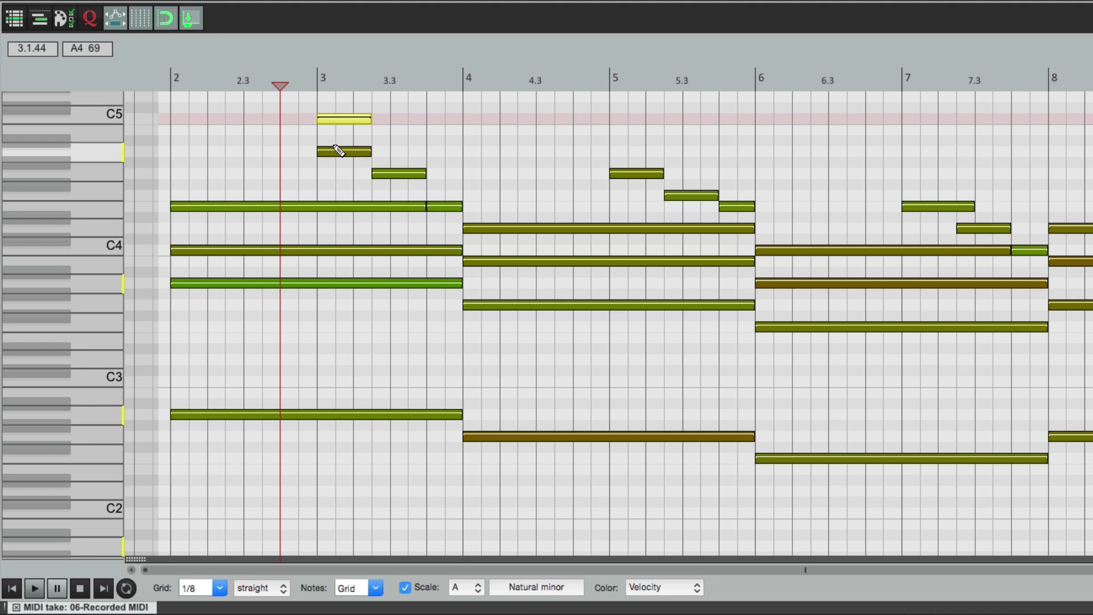
- Copy the G4 melody note in bar 3 up to B4, and play the passage from just before bar 3
click(405, 177)
drag(405, 179, 408, 126)
click(299, 69)
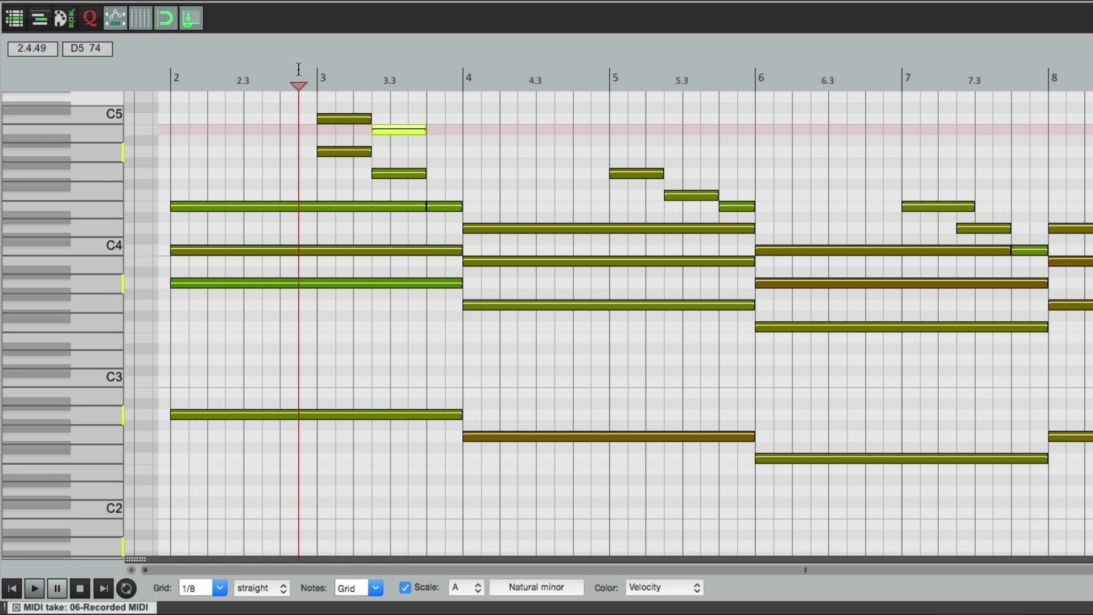
key(space)
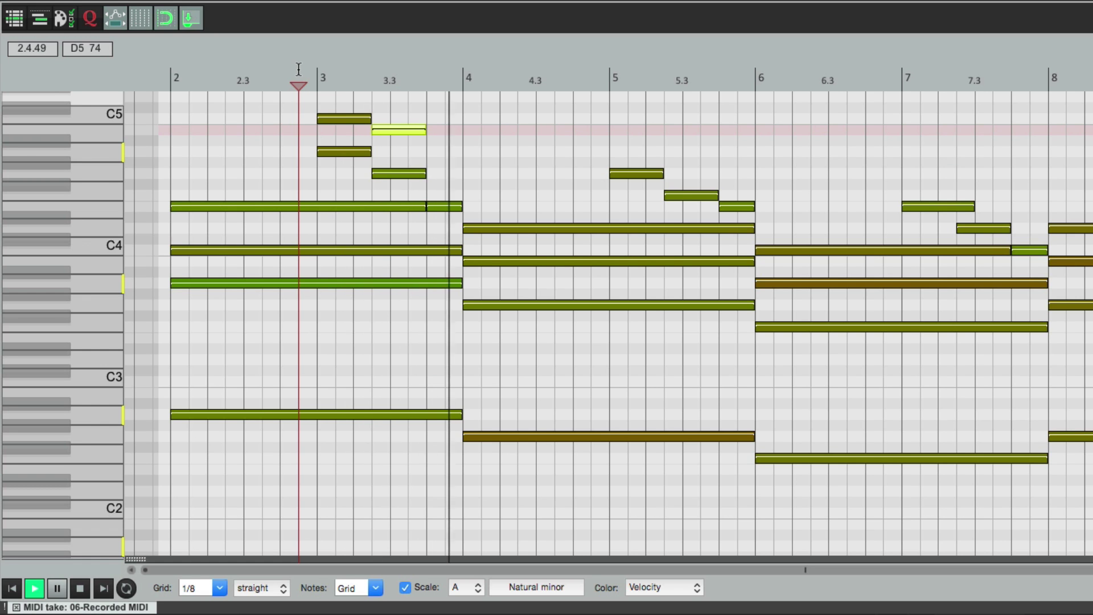
- Copy the last melody note of bar 3 from E4 up to A4
click(447, 207)
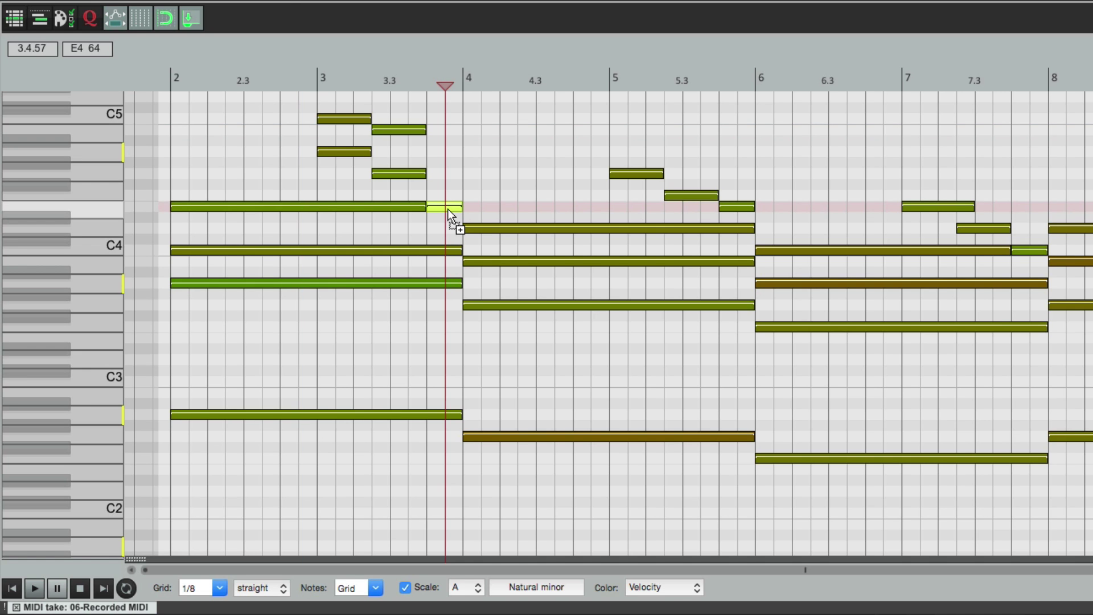
drag(447, 209, 447, 155)
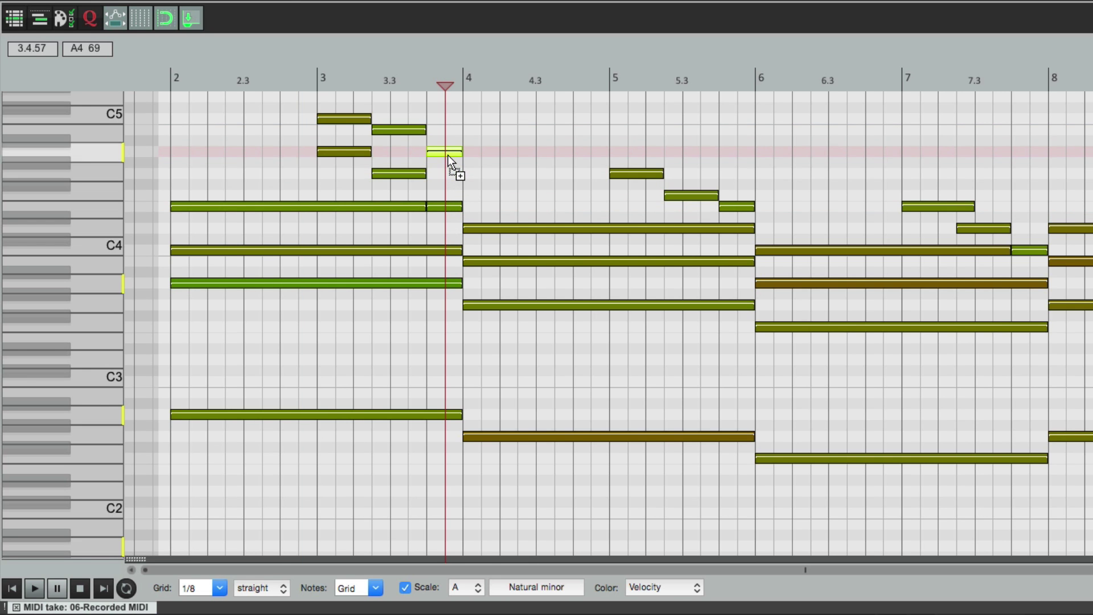
- Play the passage from just before bar 3 to audition the melody harmonies
click(289, 81)
key(space)
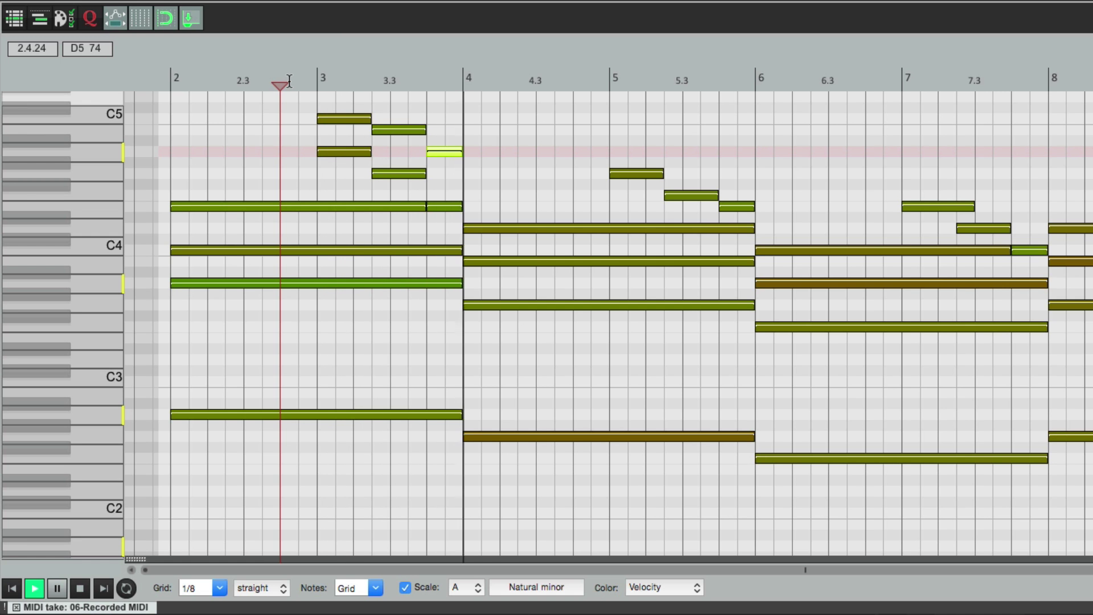
key(space)
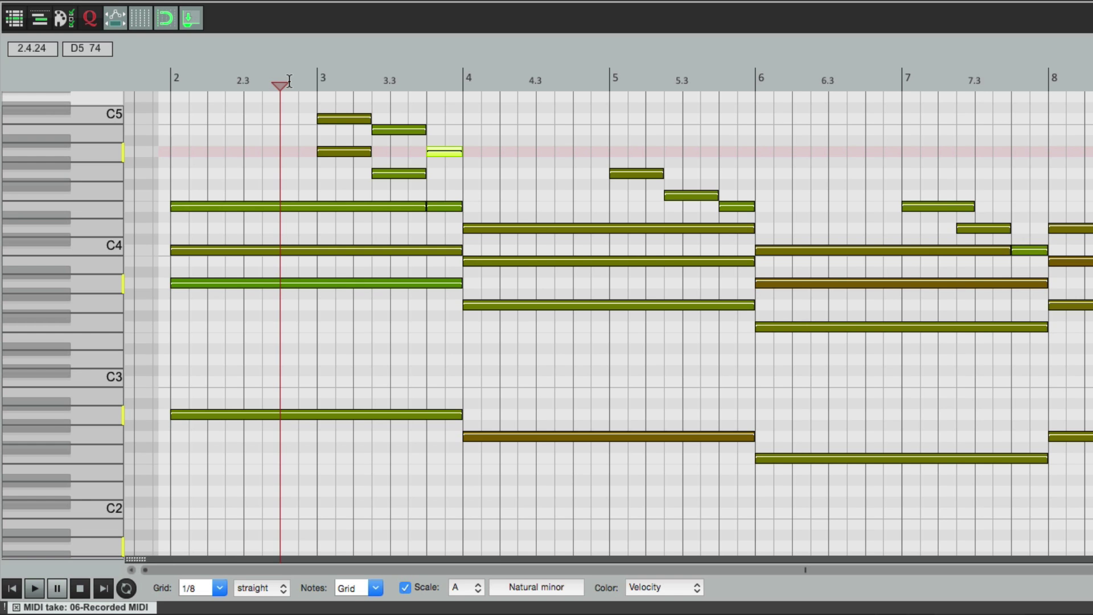
- Undo the three harmony copies above the bar 3 melody notes
key(super+z)
key(super+z)
key(super+z)
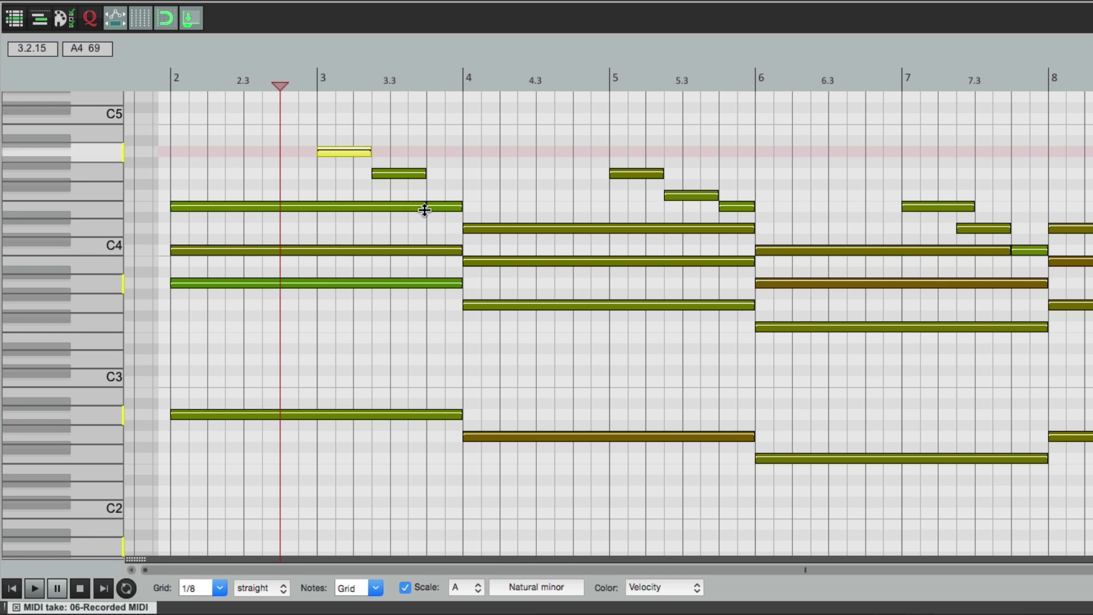
- Set the scale display to the Minor triad chord with A as root
click(535, 583)
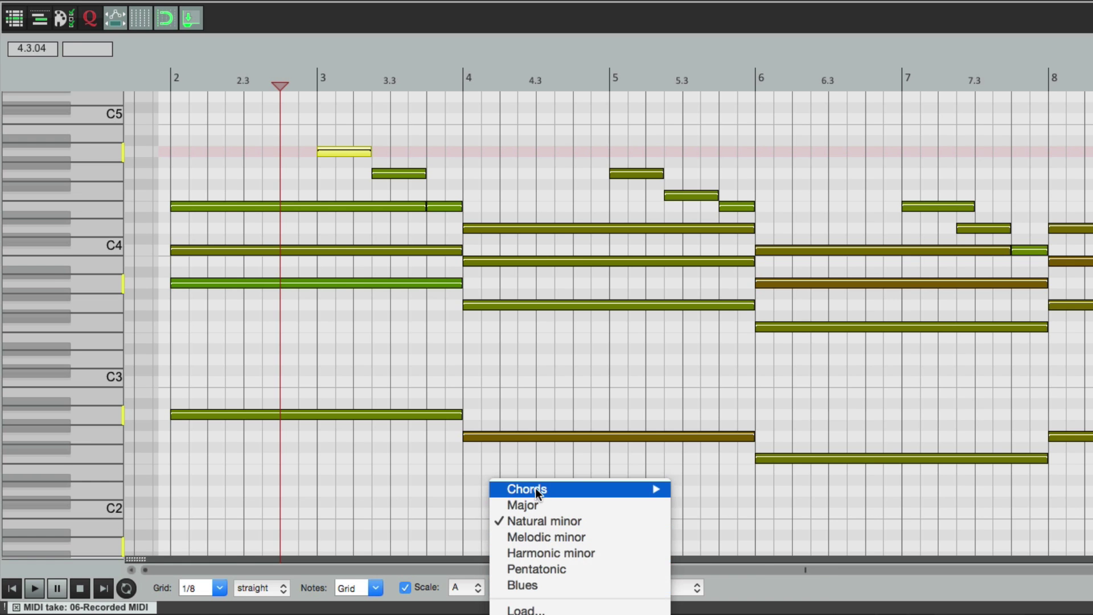
mouse_move(537, 490)
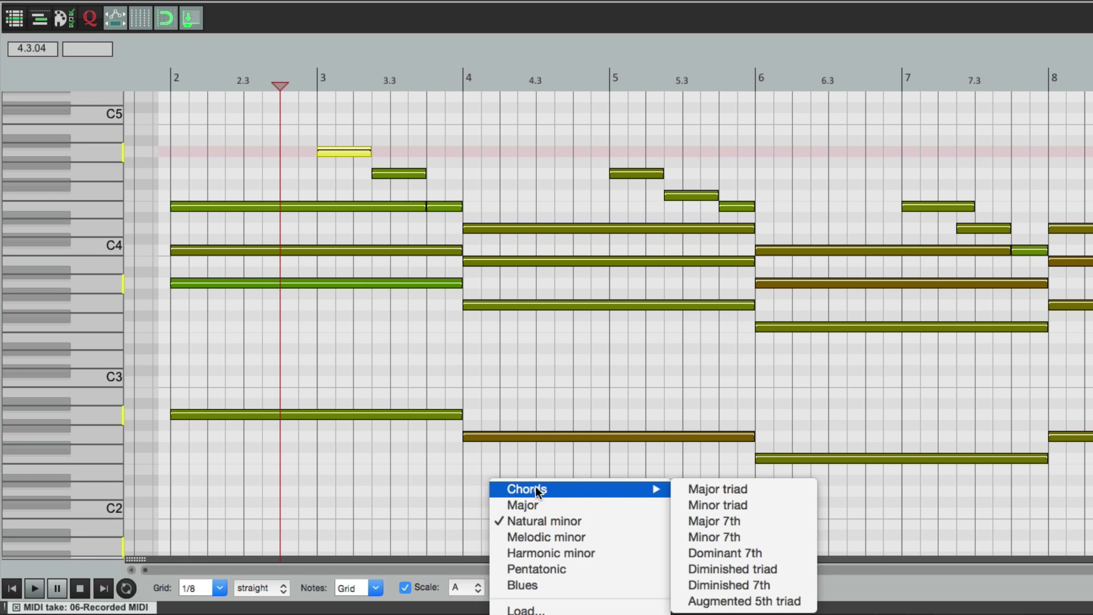
click(684, 504)
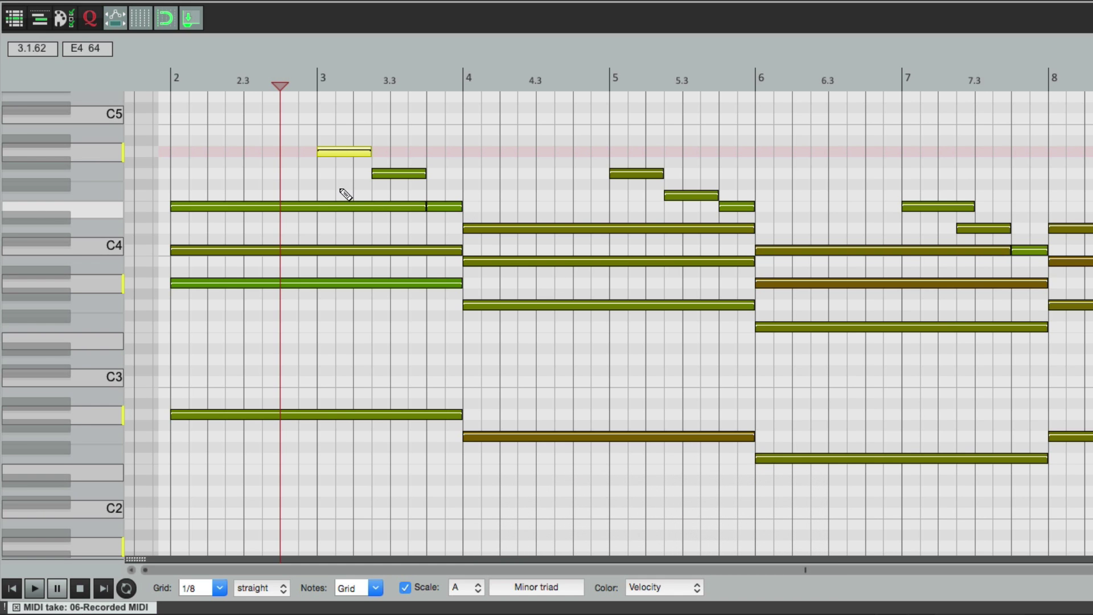
- Copy the A4 melody note at bar 3 to E5 and C5 to form a minor triad, and play the passage
scroll(345, 194, up, 3)
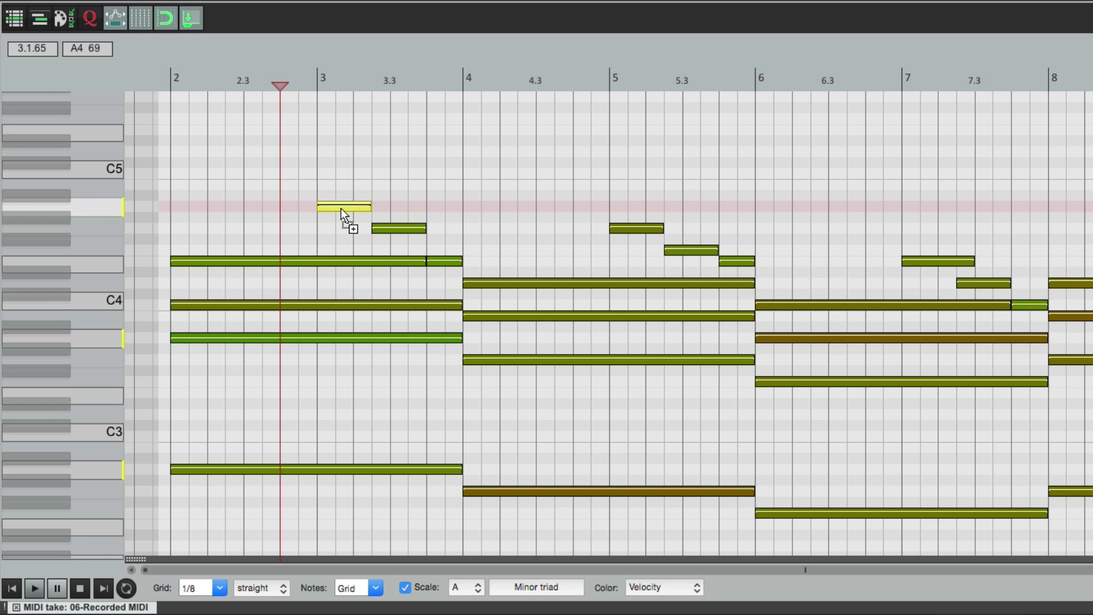
drag(343, 209, 347, 142)
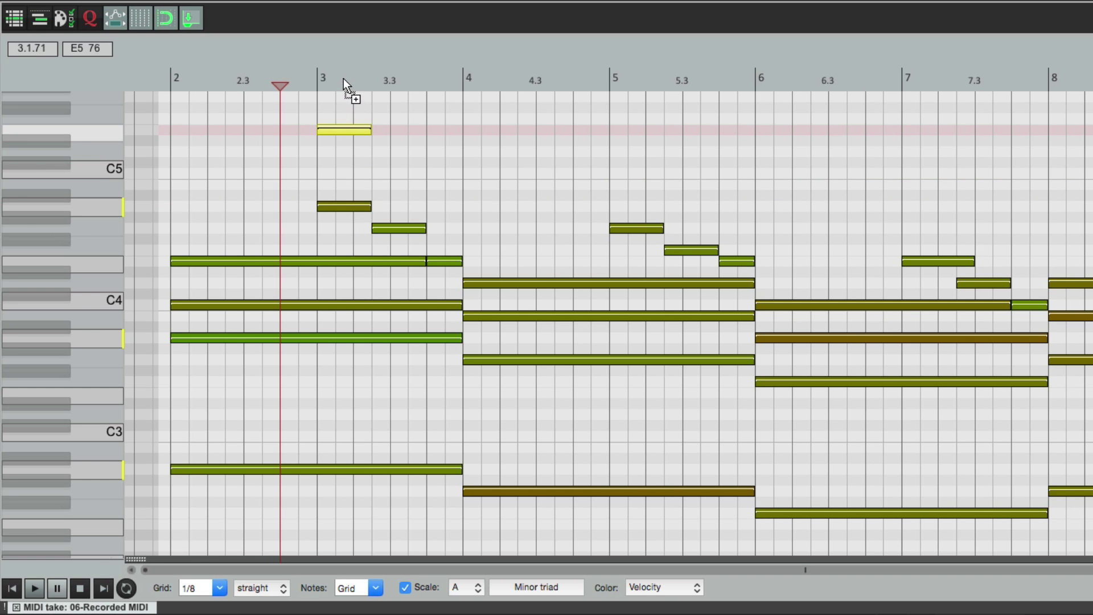
drag(343, 78, 347, 140)
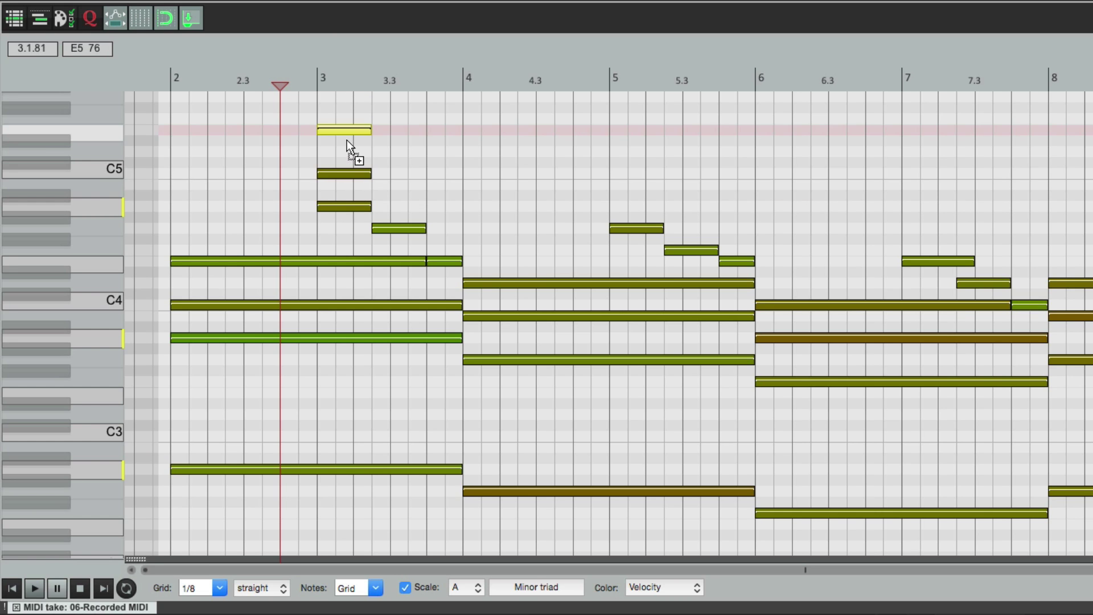
click(259, 80)
key(space)
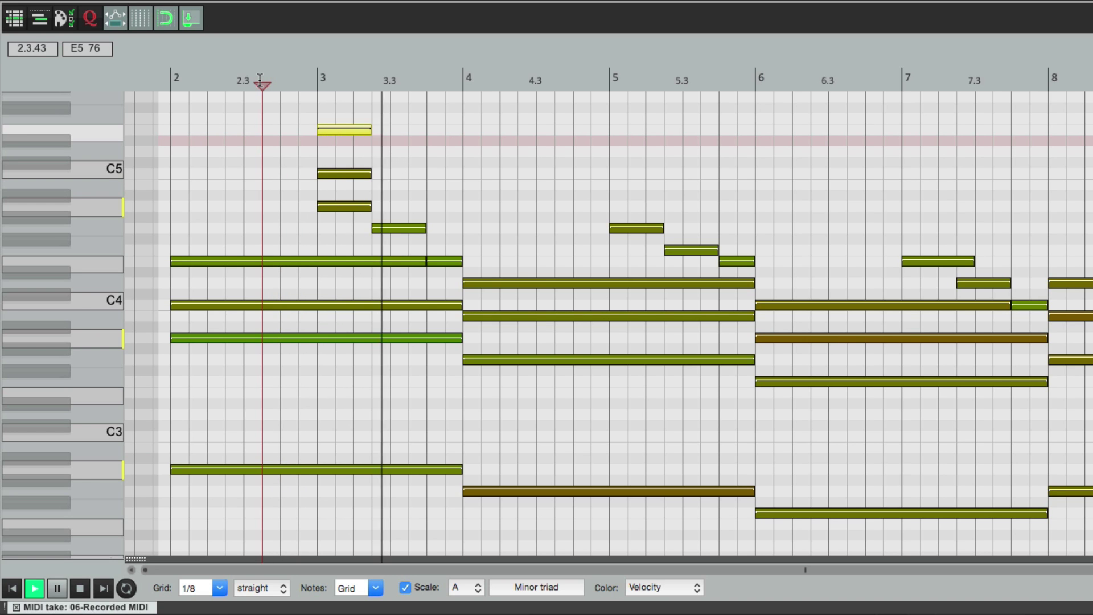
key(space)
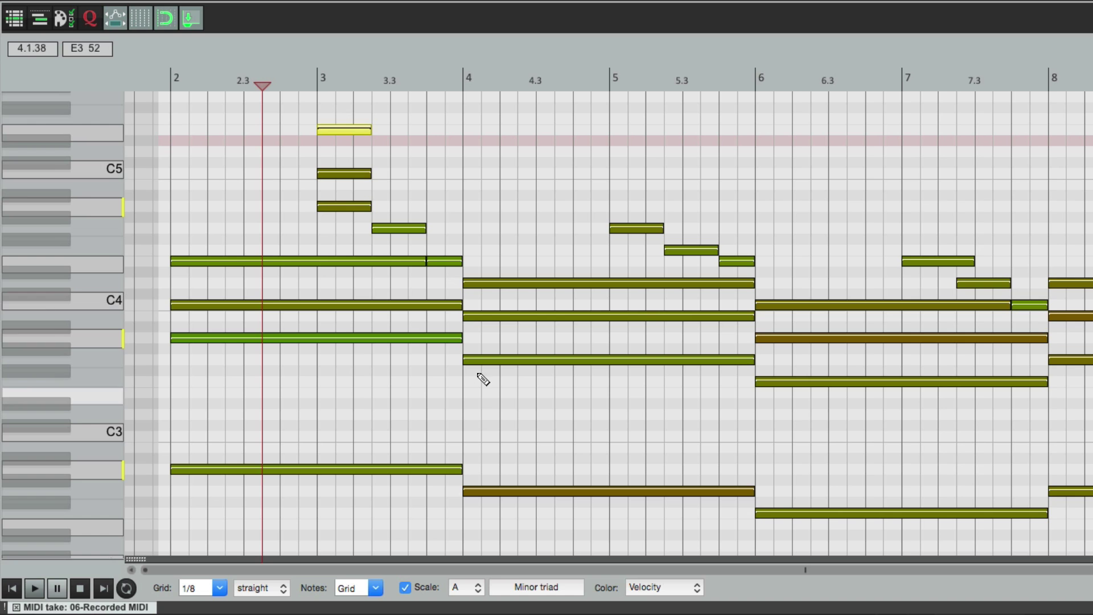
- View the chord types available for the scale display, and undo the two triad note copies at bar 3
click(528, 589)
mouse_move(537, 487)
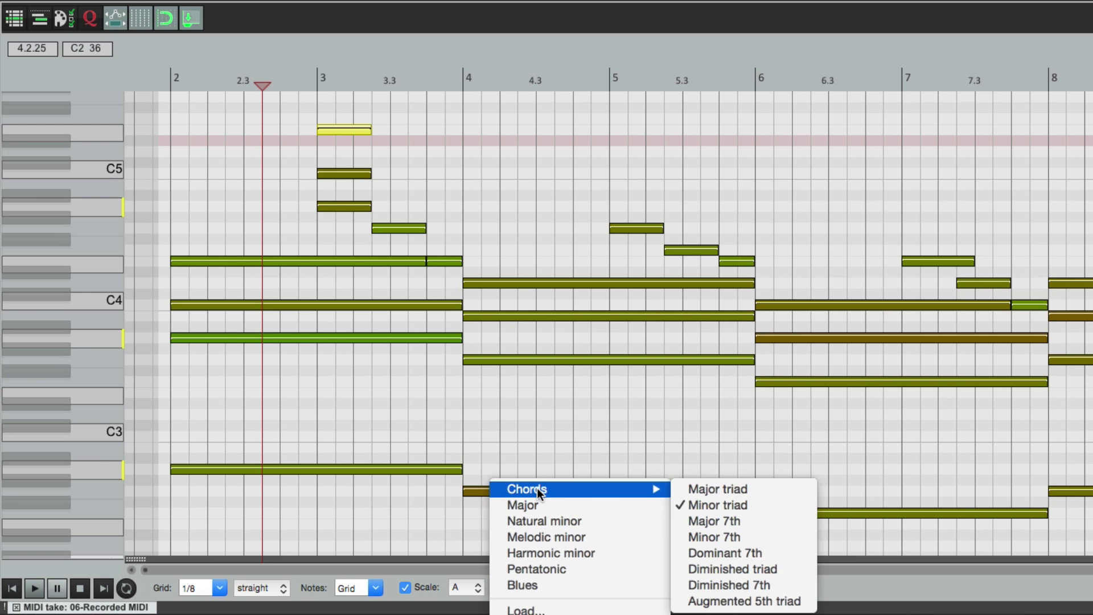
click(681, 429)
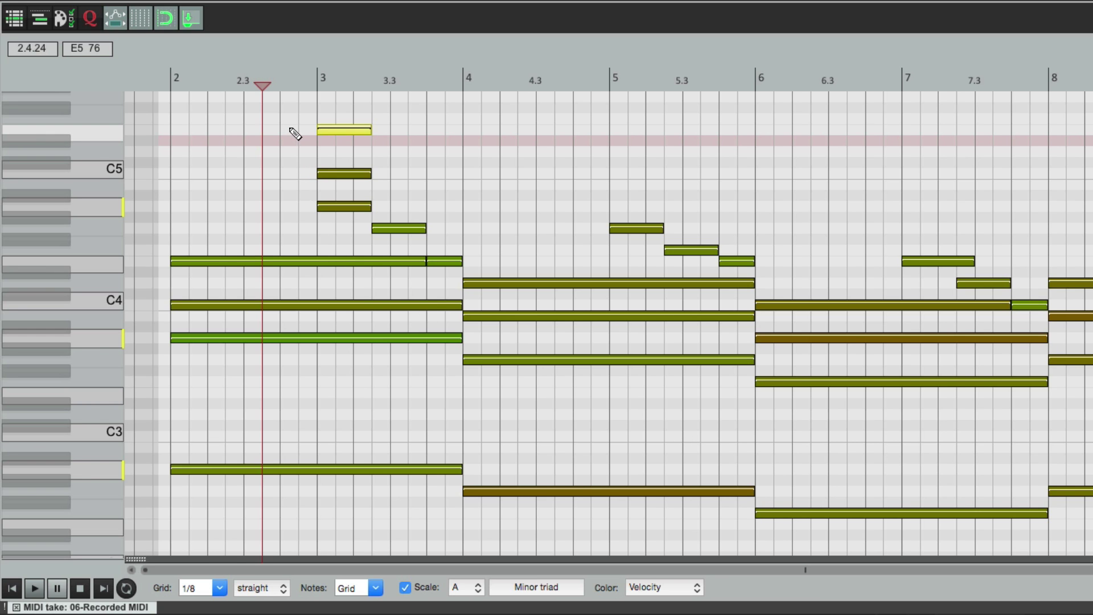
key(super+z)
key(super+z)
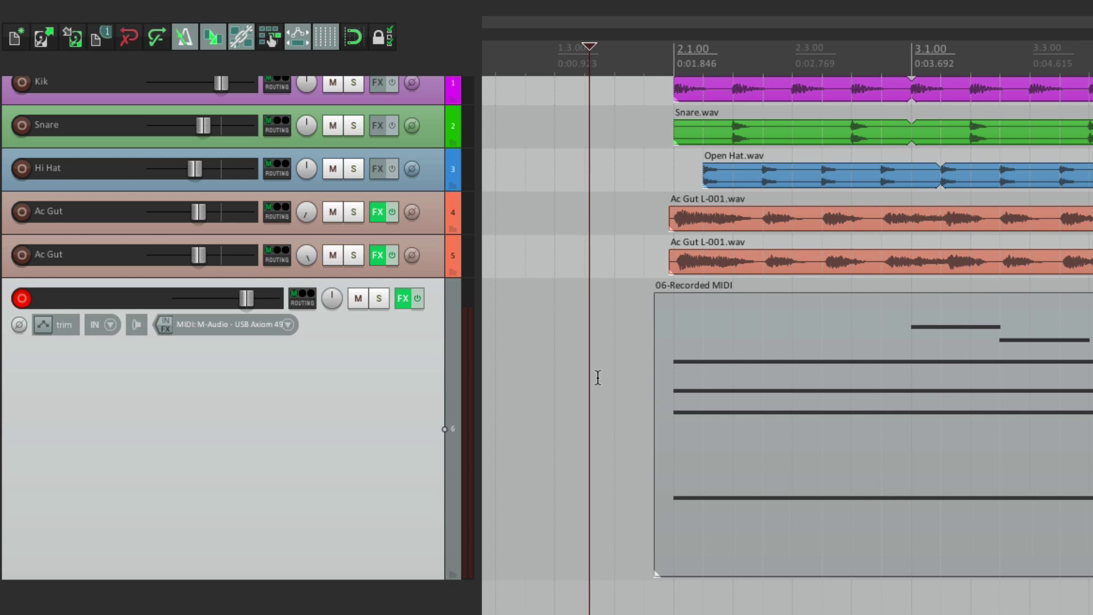
- View the record mode options of the armed MIDI track
click(113, 325)
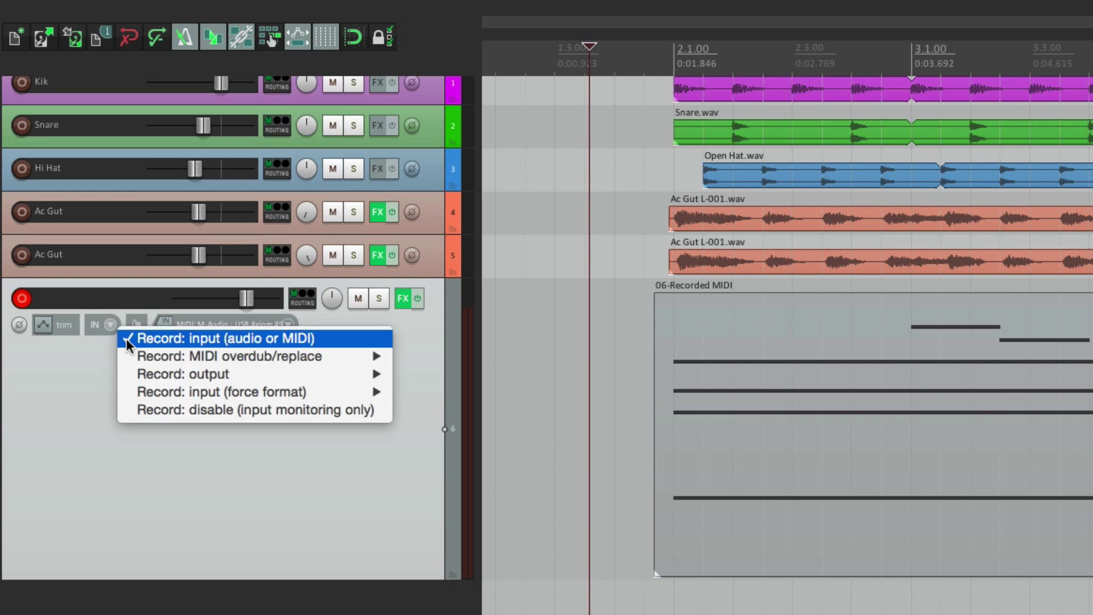
mouse_move(131, 364)
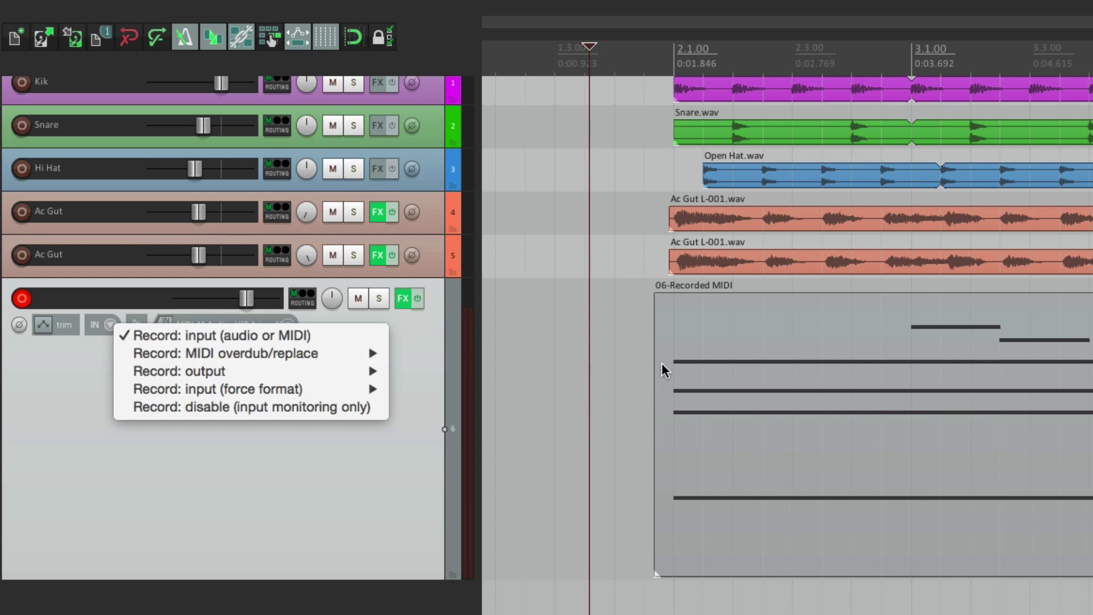
click(633, 377)
- Turn off the metronome, record a short take over the existing MIDI item from just before bar 2, and undo the recording
click(606, 370)
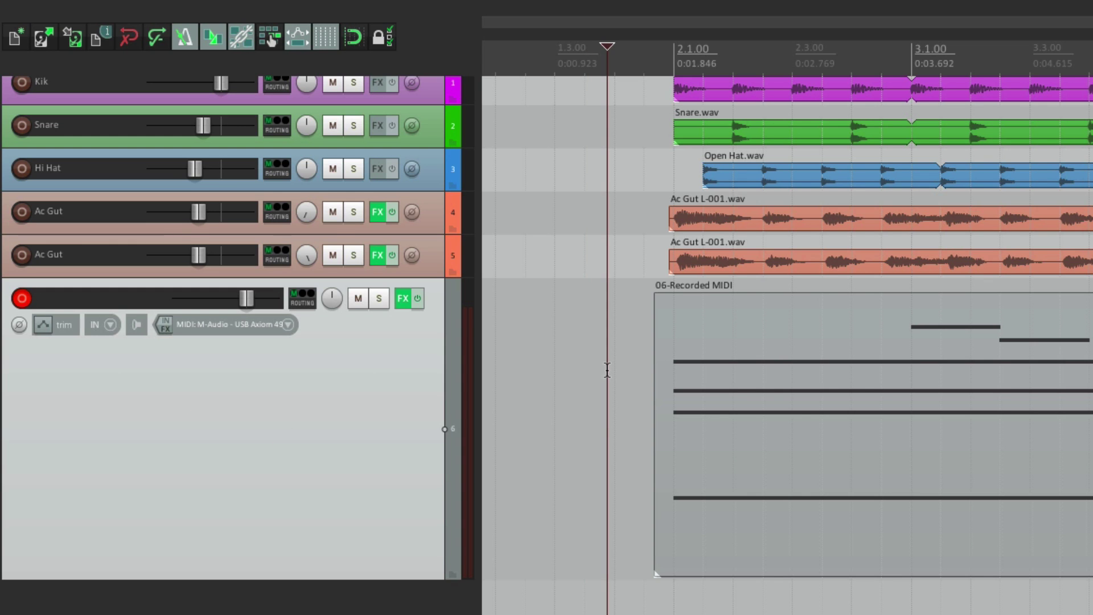
key(c)
key(super+r)
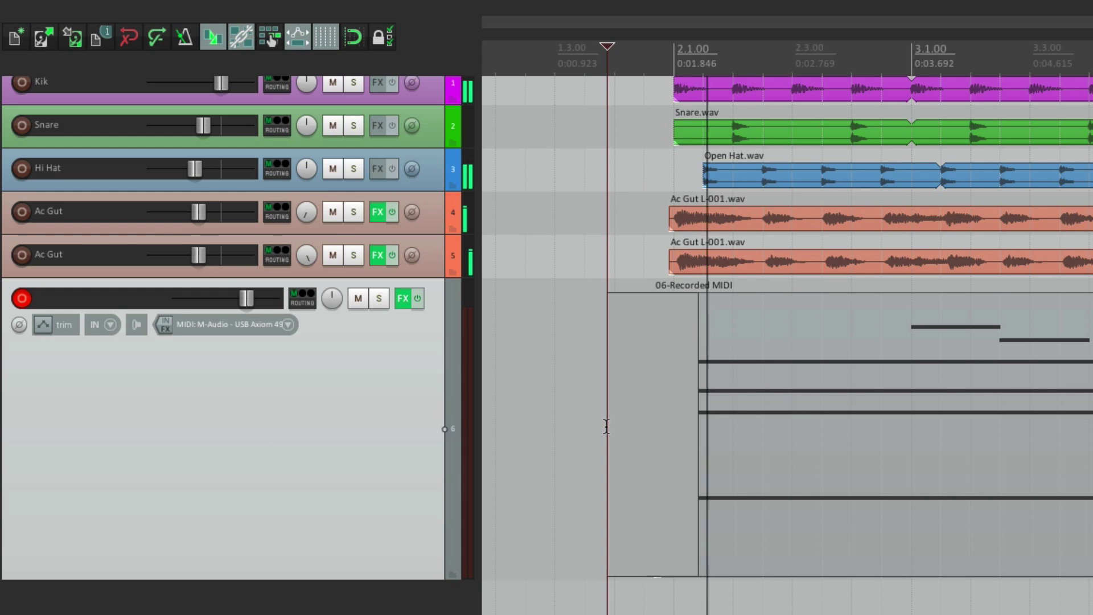
key(space)
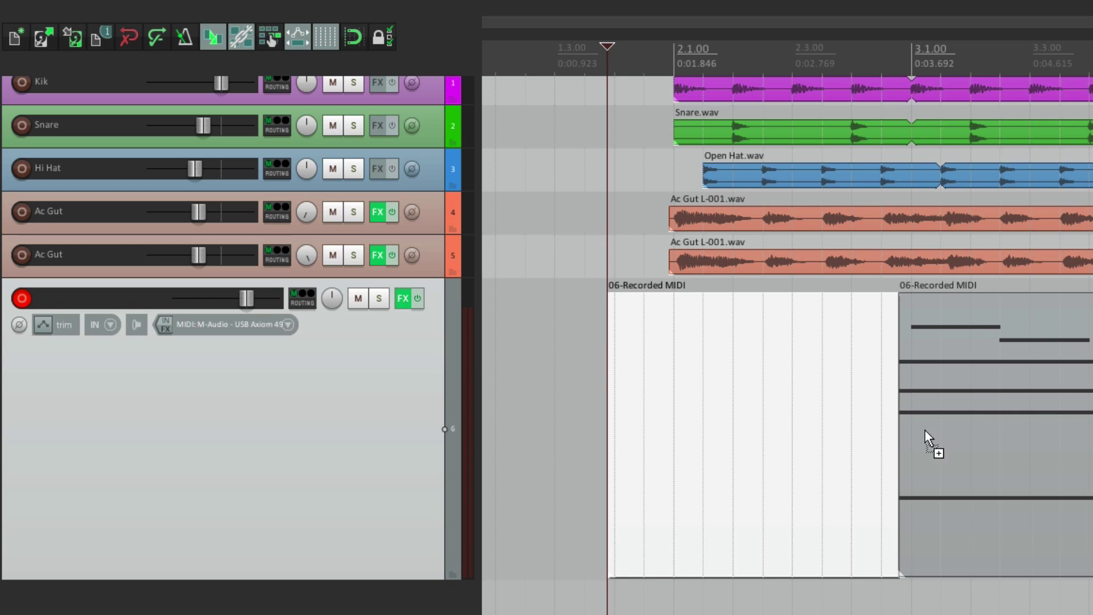
key(super+z)
- Set track 6's record mode to MIDI overdub, and play from just before bar 2
click(111, 325)
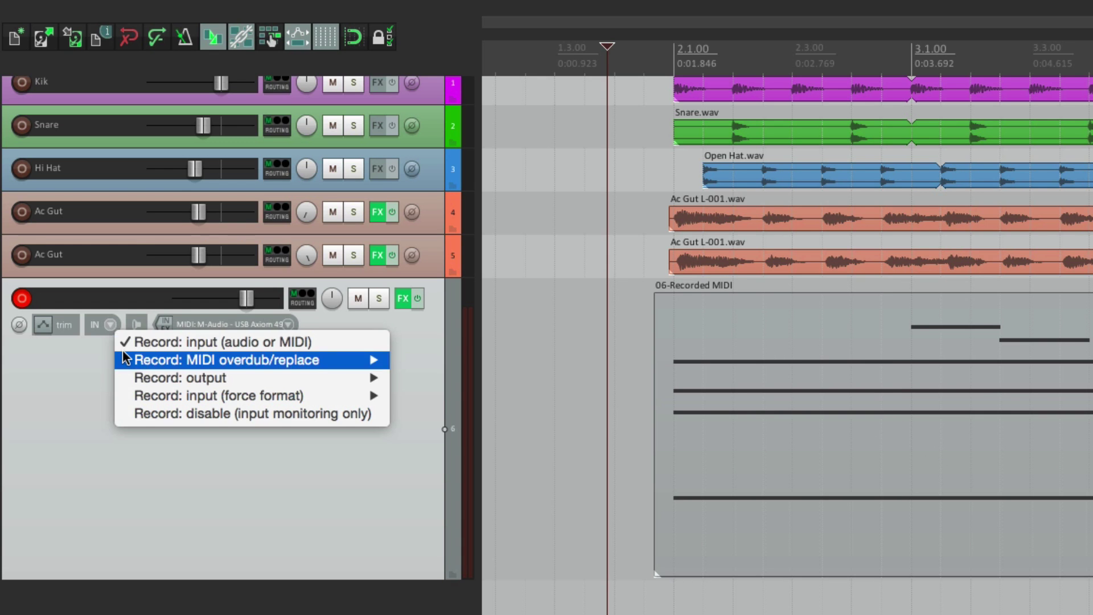
mouse_move(319, 360)
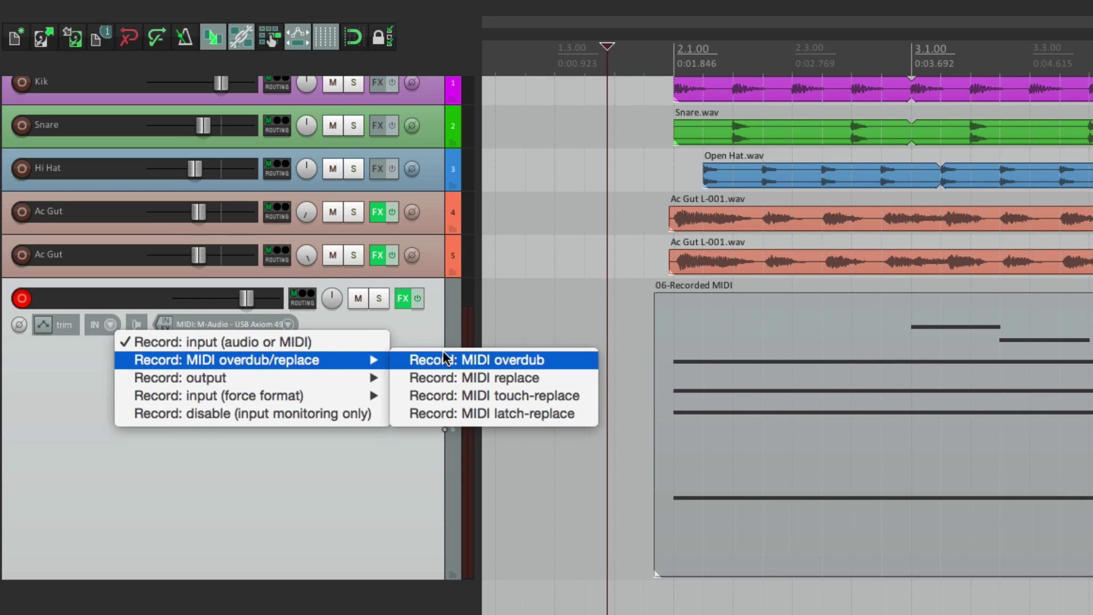
click(408, 359)
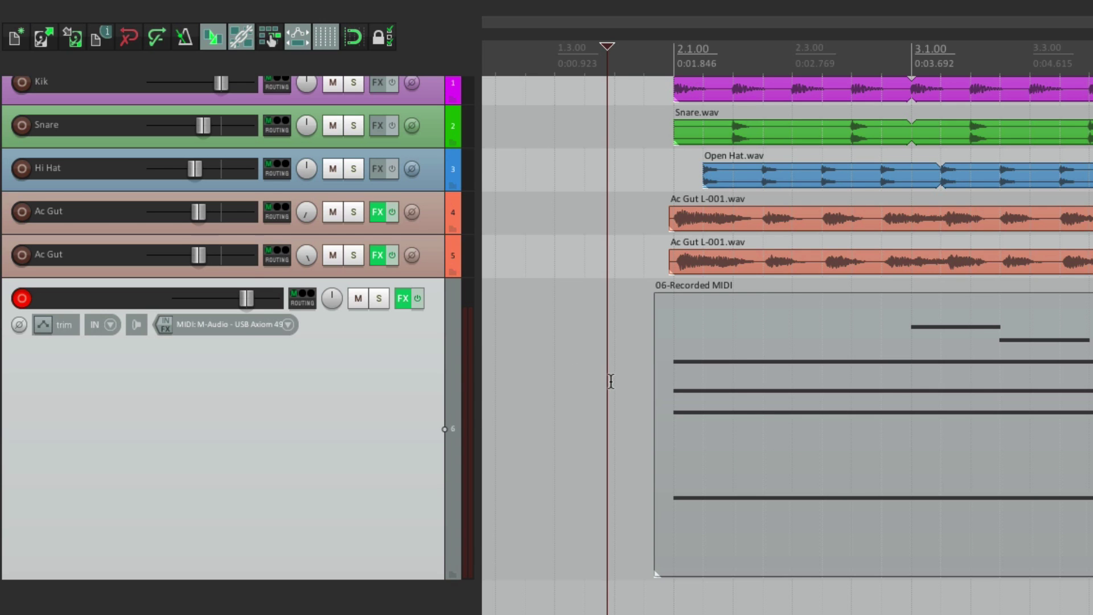
key(space)
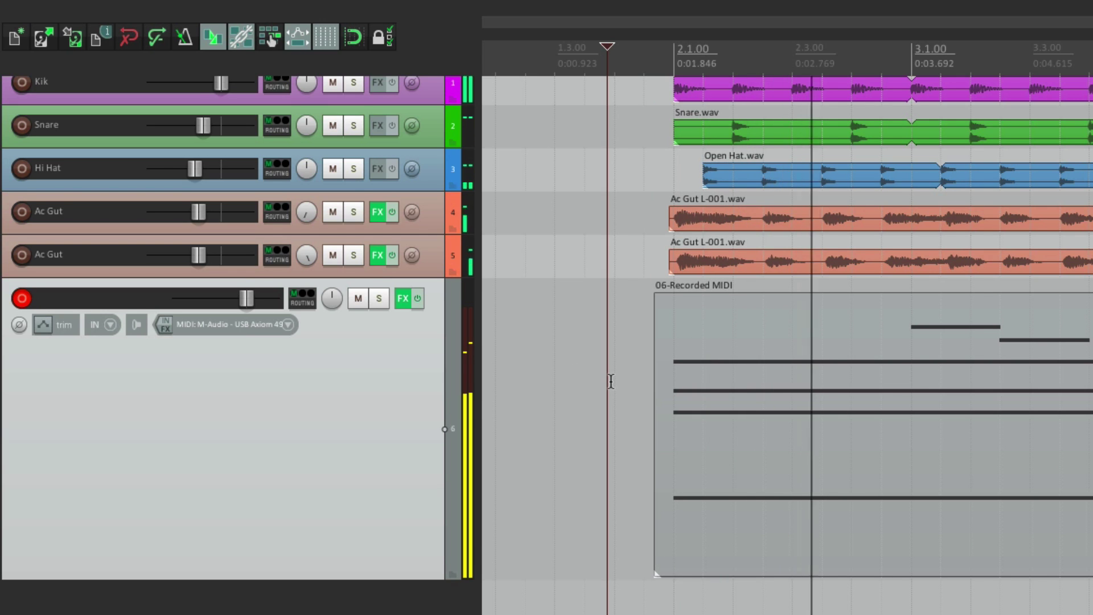
key(space)
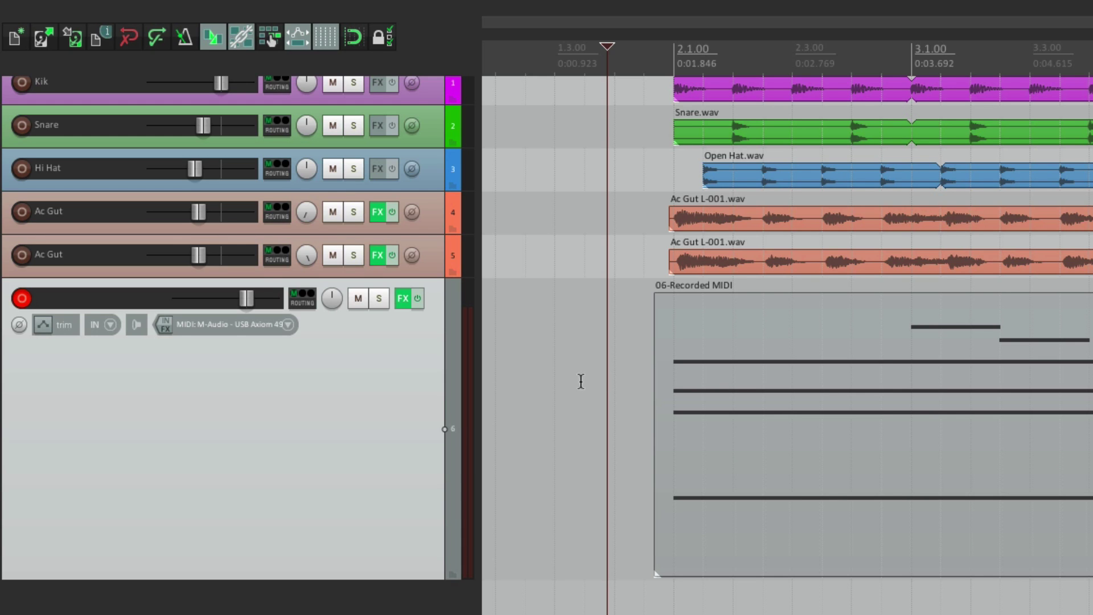
- Enable quantizing of track 6's MIDI recording and set it to 1/8 notes after trying 1/16 and 1/4
click(113, 325)
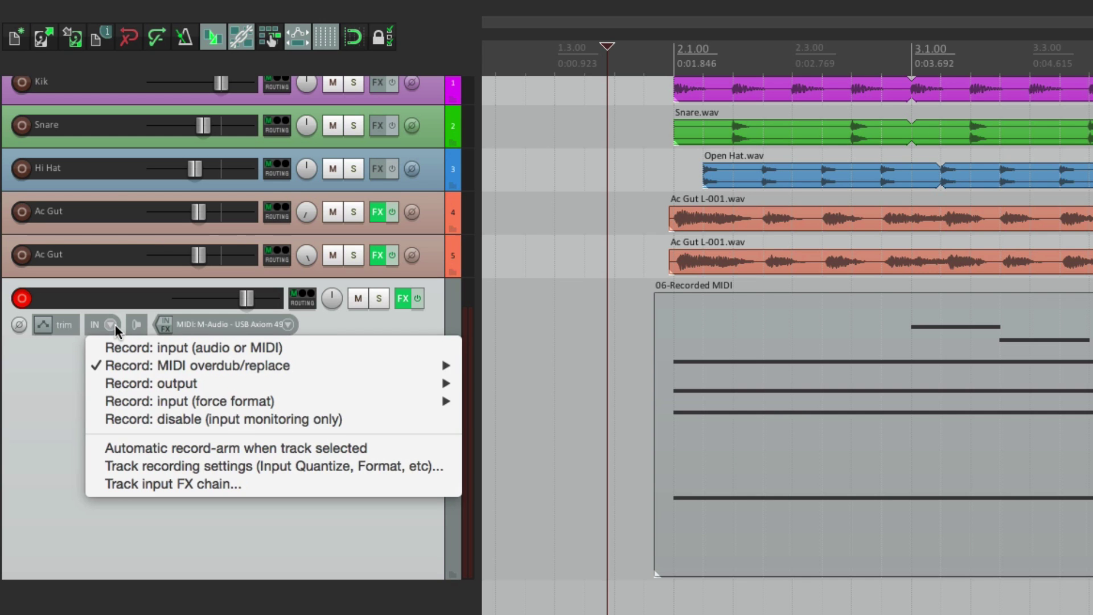
click(101, 471)
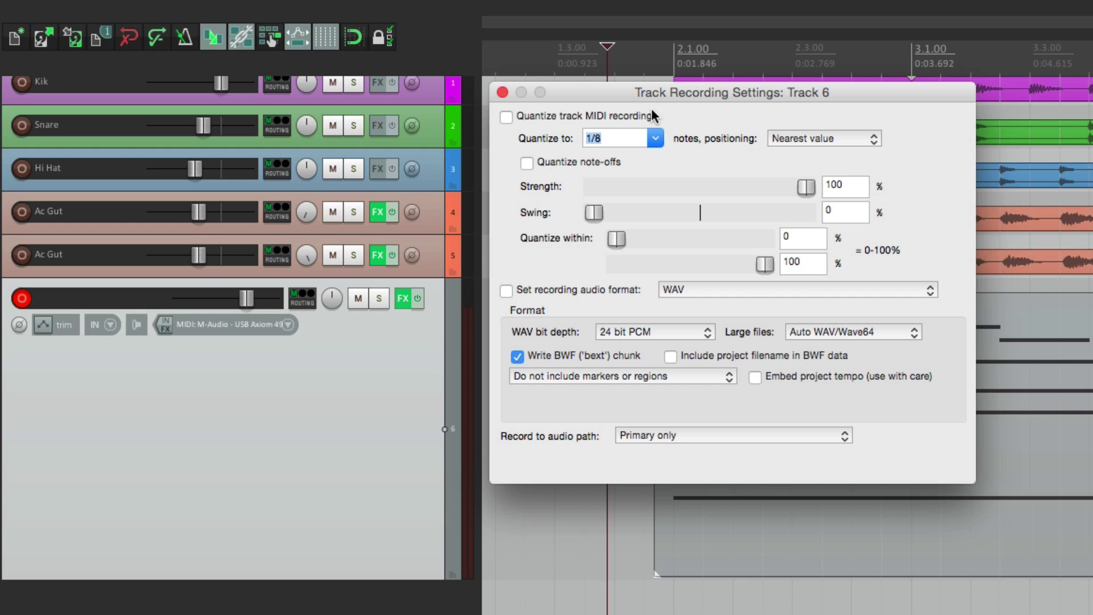
click(506, 117)
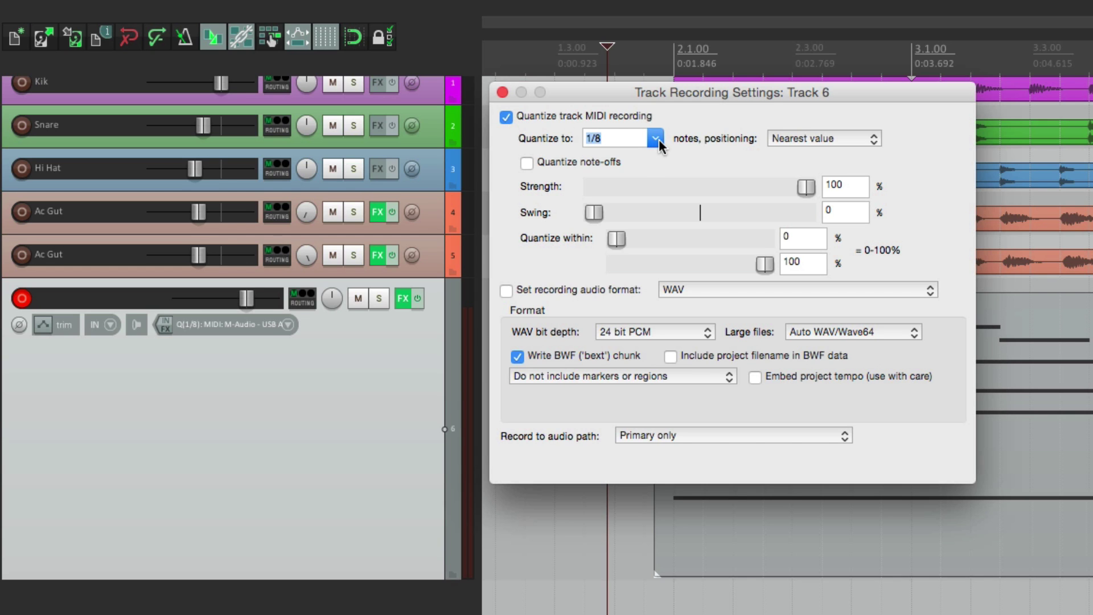
click(655, 139)
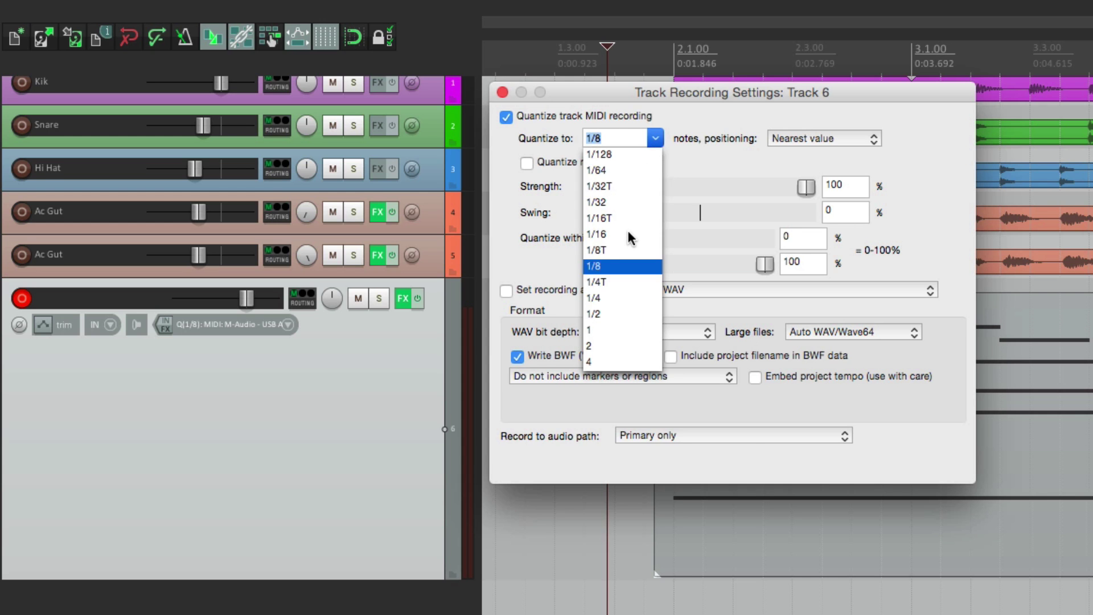
click(630, 239)
click(656, 147)
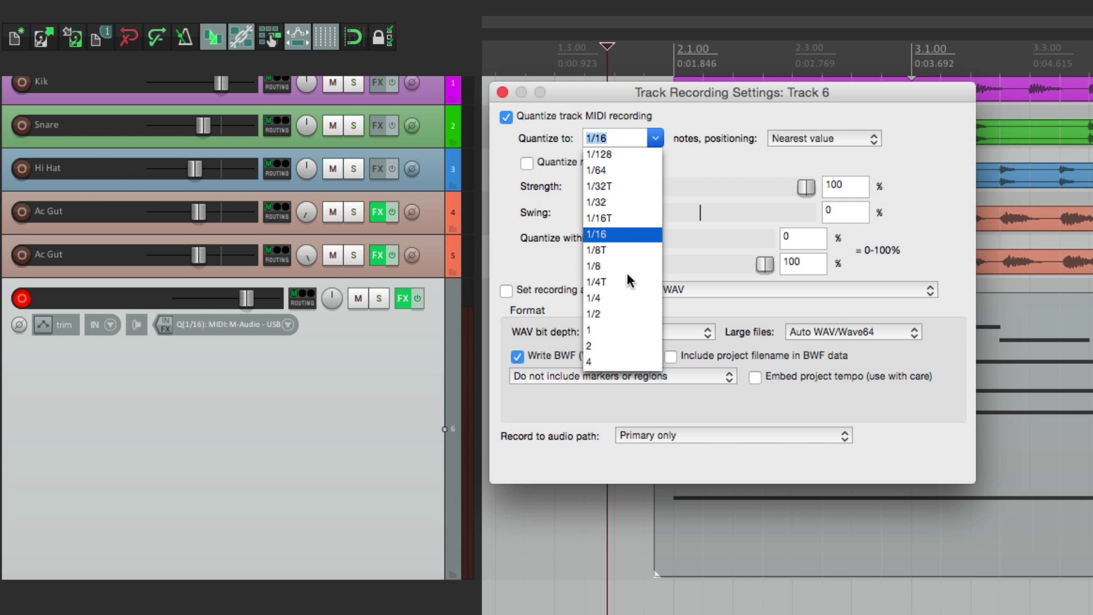
click(627, 297)
click(655, 140)
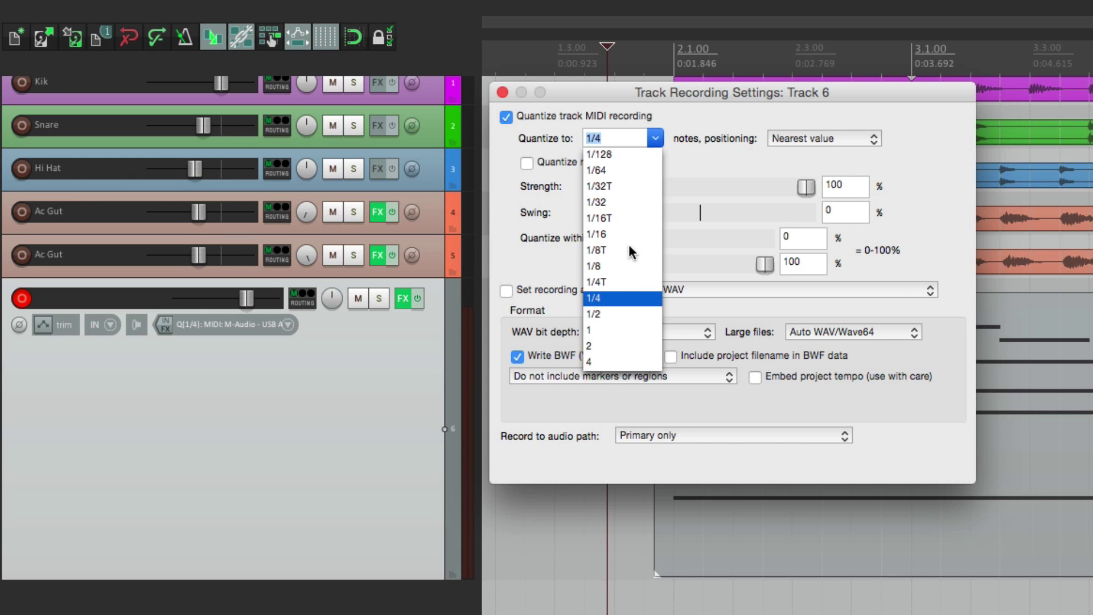
click(626, 268)
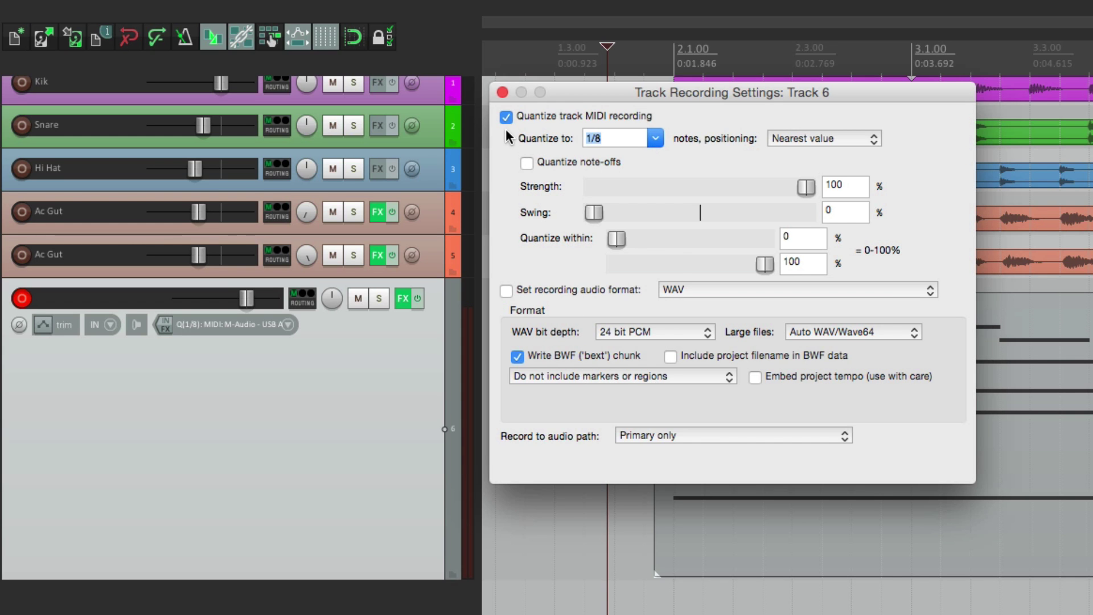
click(502, 92)
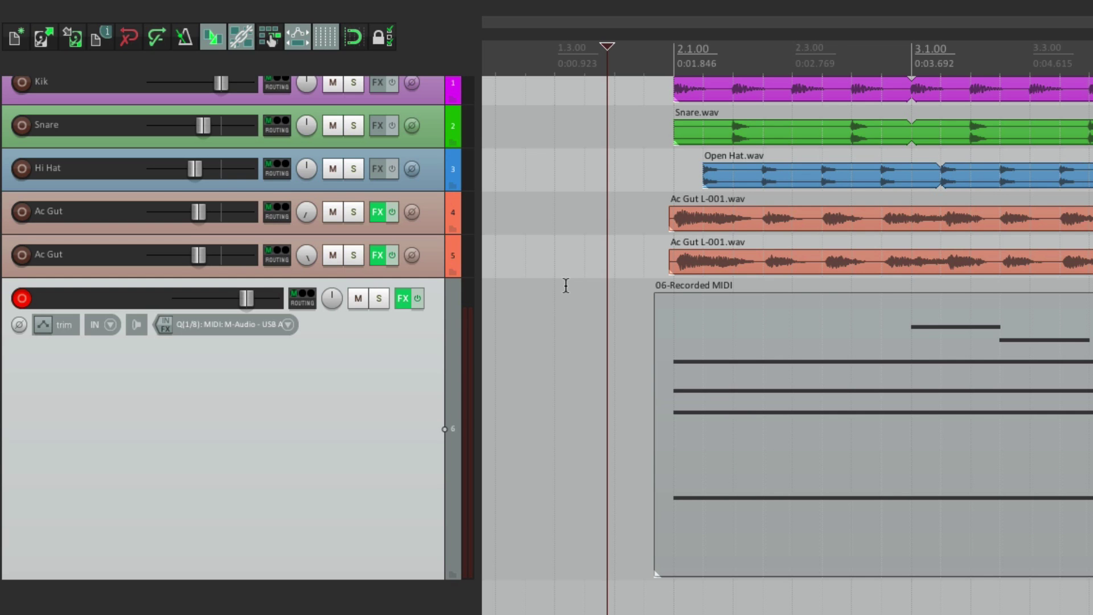
- Play the arrangement with the MIDI part from the start of the project through bar 9
click(556, 323)
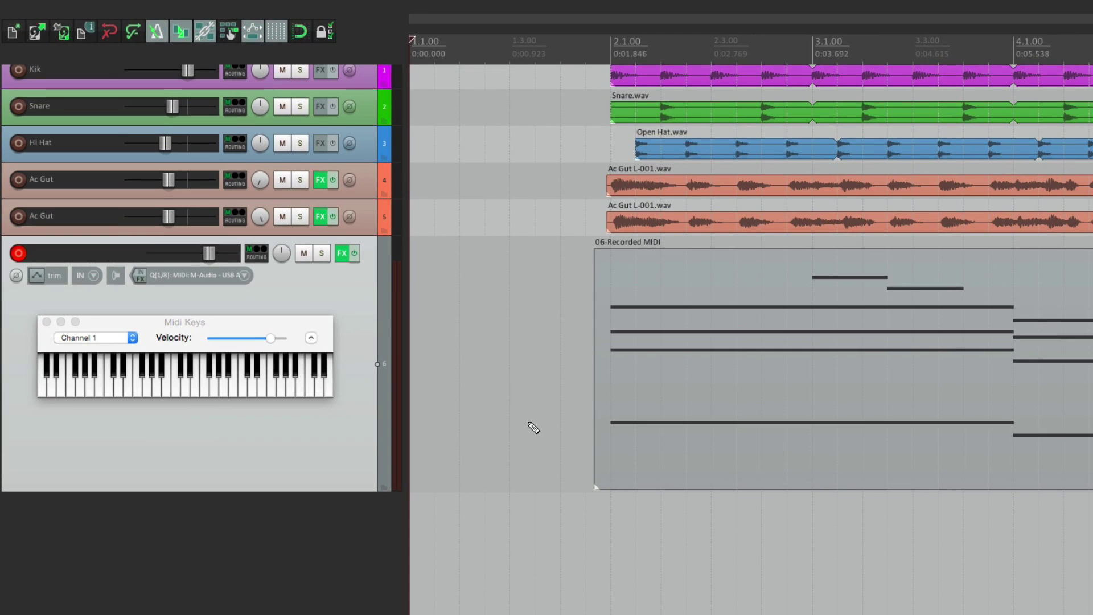
key(space)
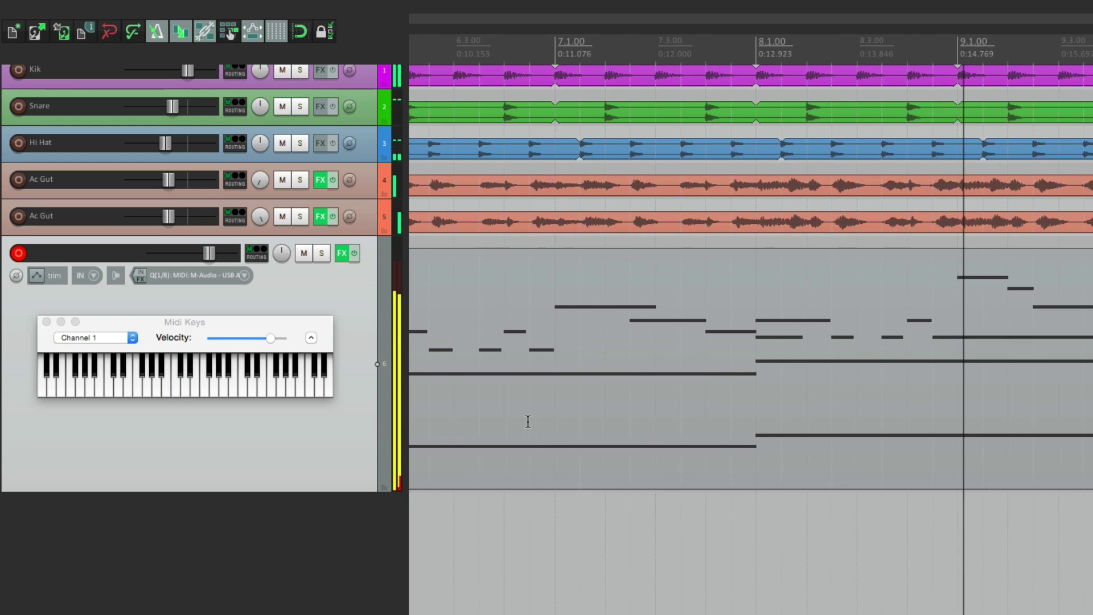
key(space)
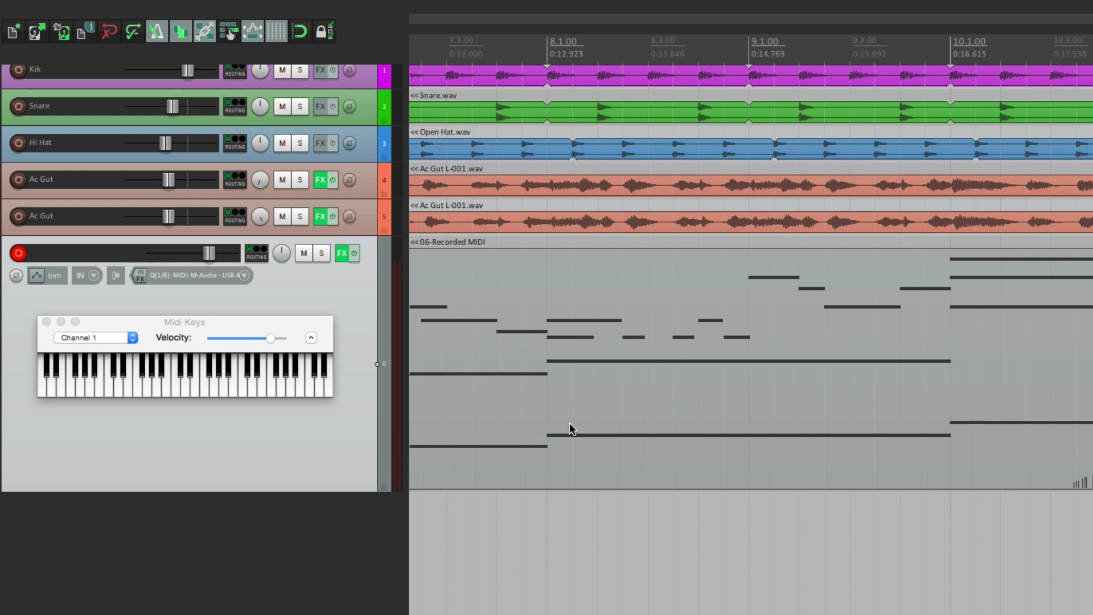
- Open the recorded MIDI item in the MIDI editor and play it from the start of bar 2 through bar 6
key(Home)
double_click(653, 320)
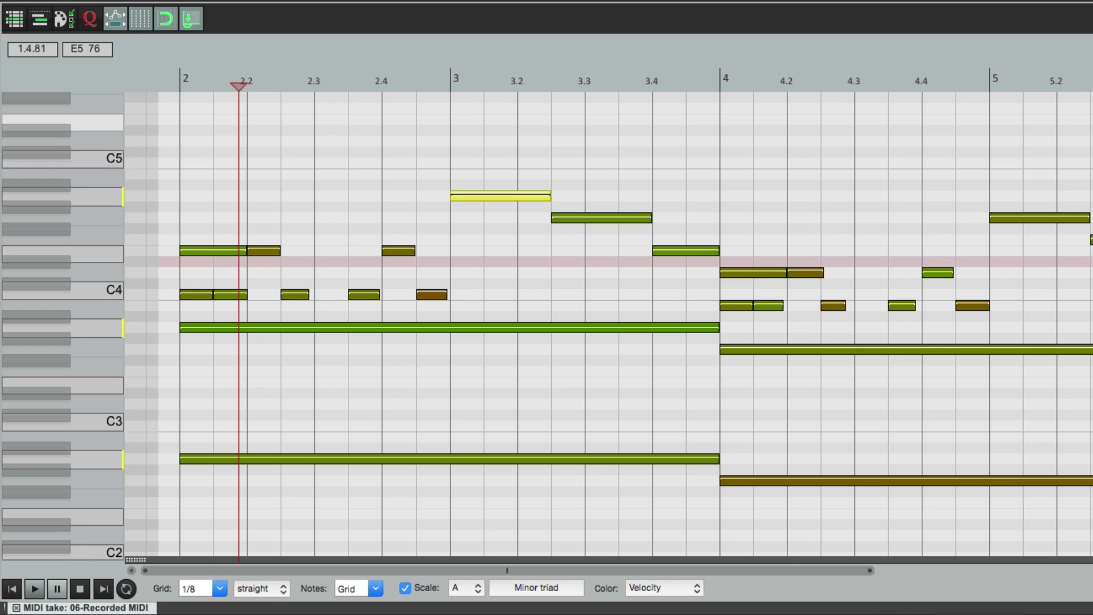
click(173, 83)
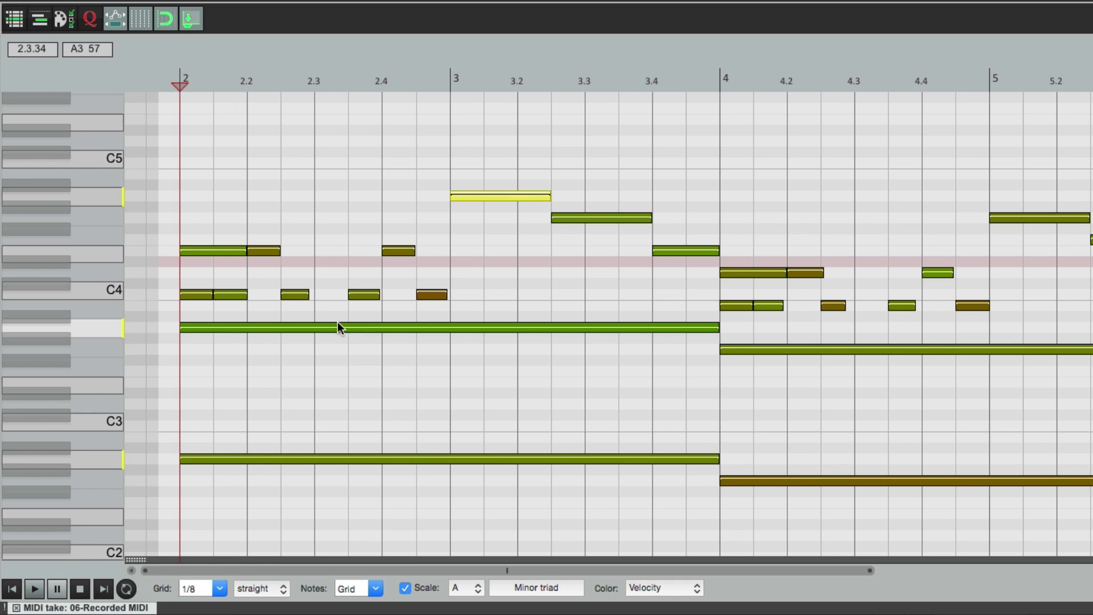
key(space)
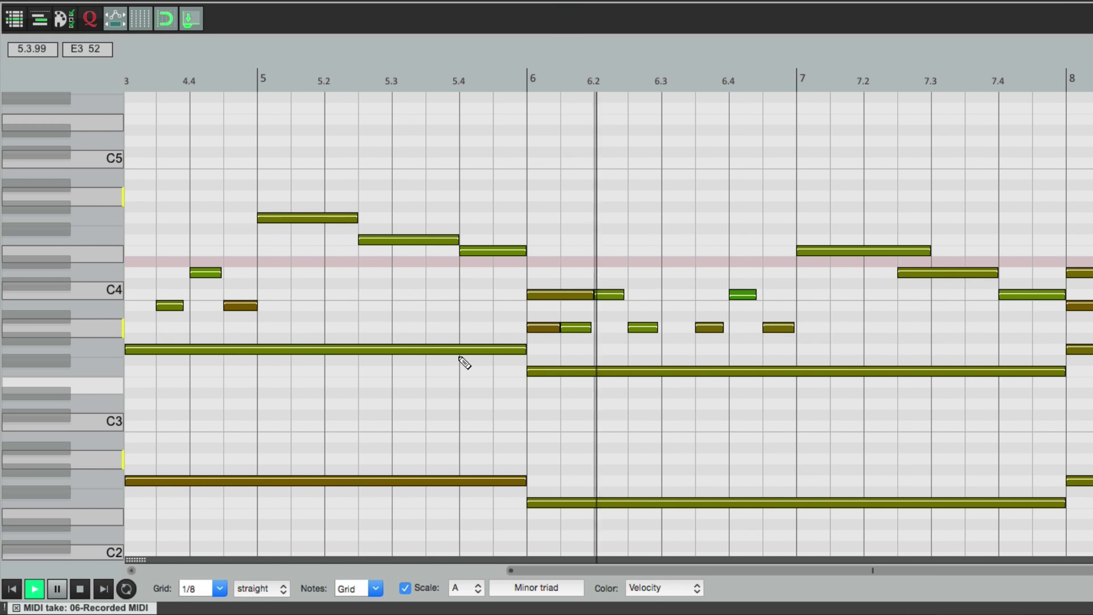
key(space)
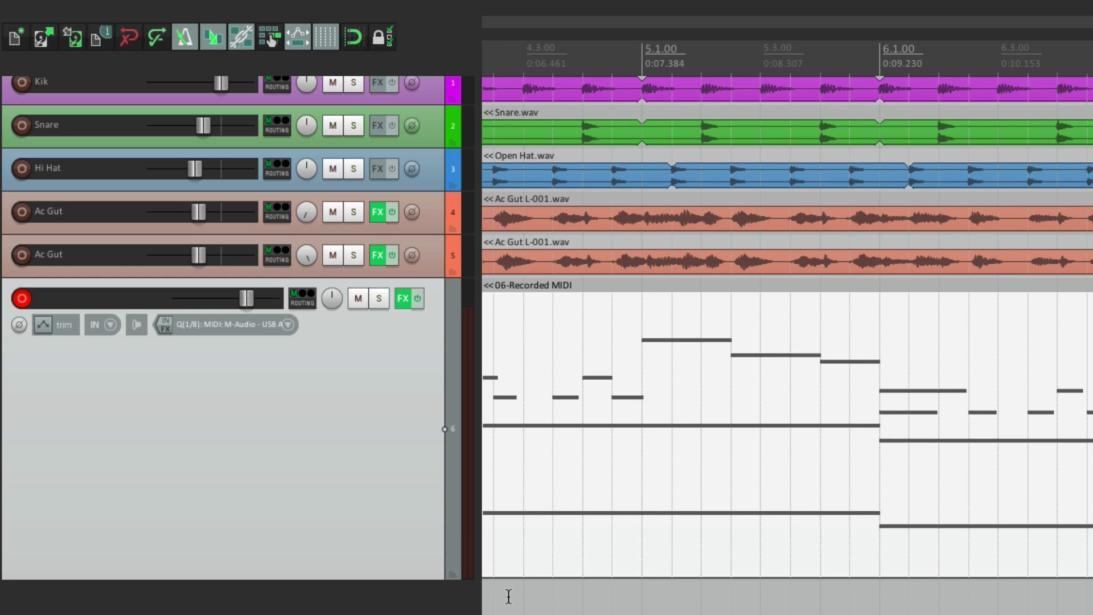
- Undo the last overdub in track 6's MIDI item and set the track's record mode to MIDI replace
click(621, 476)
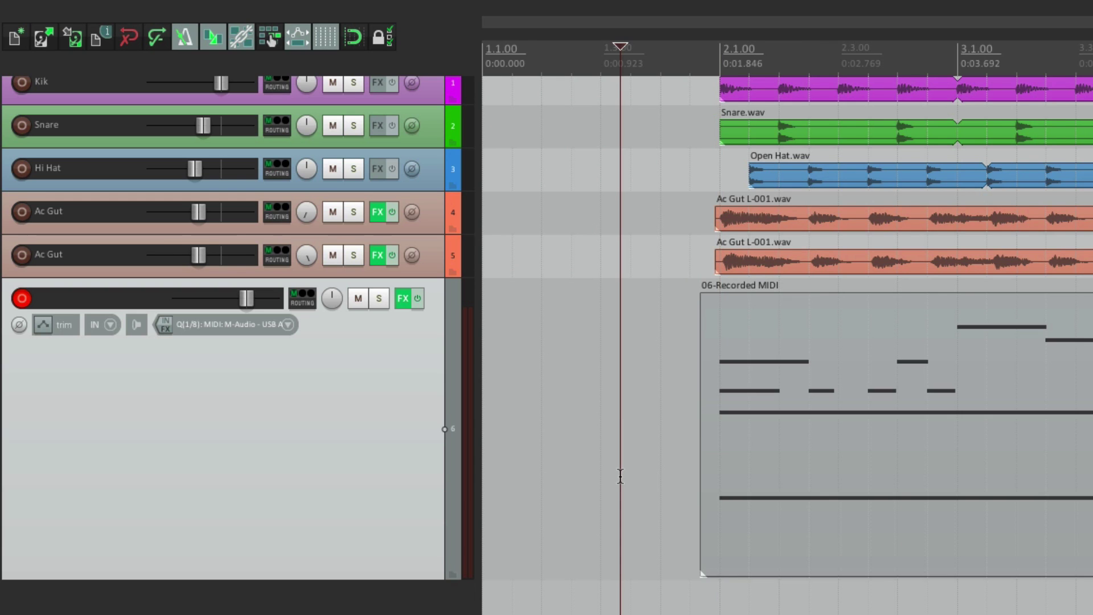
key(super+z)
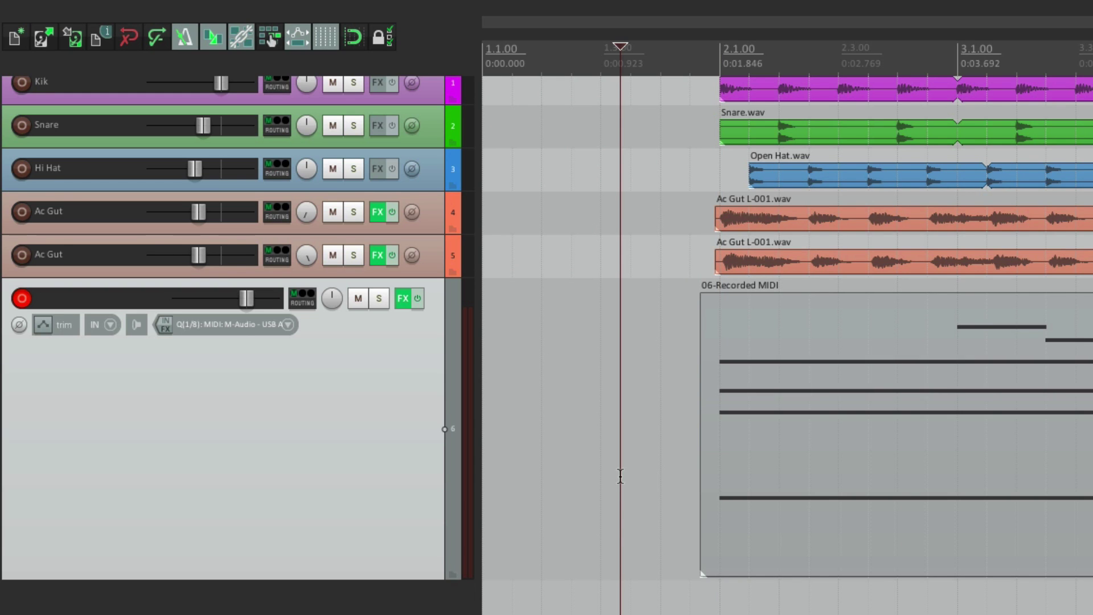
click(127, 322)
mouse_move(120, 365)
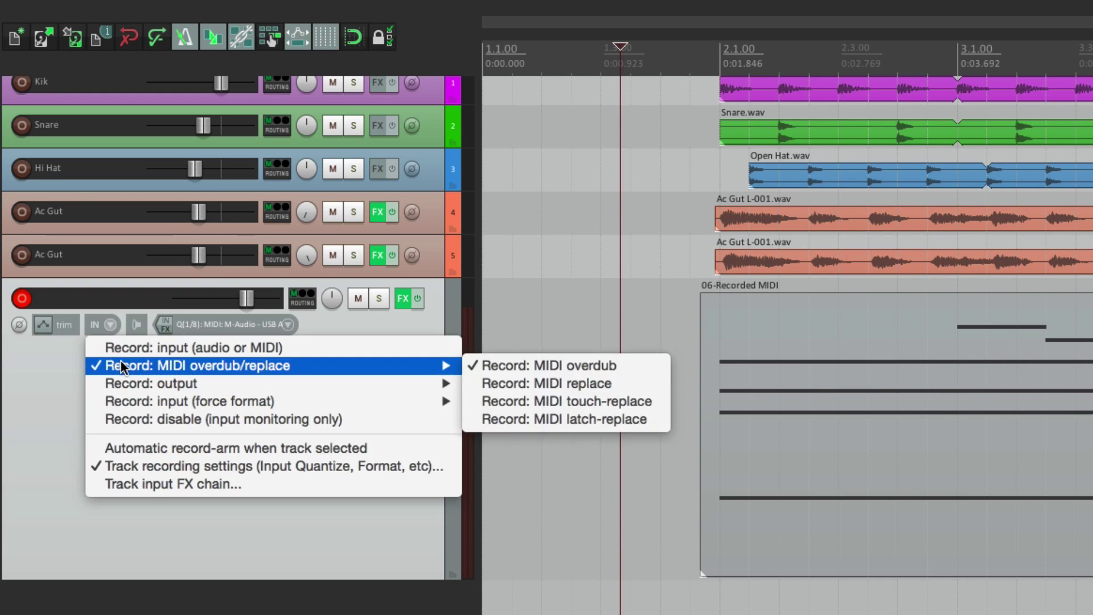
click(504, 390)
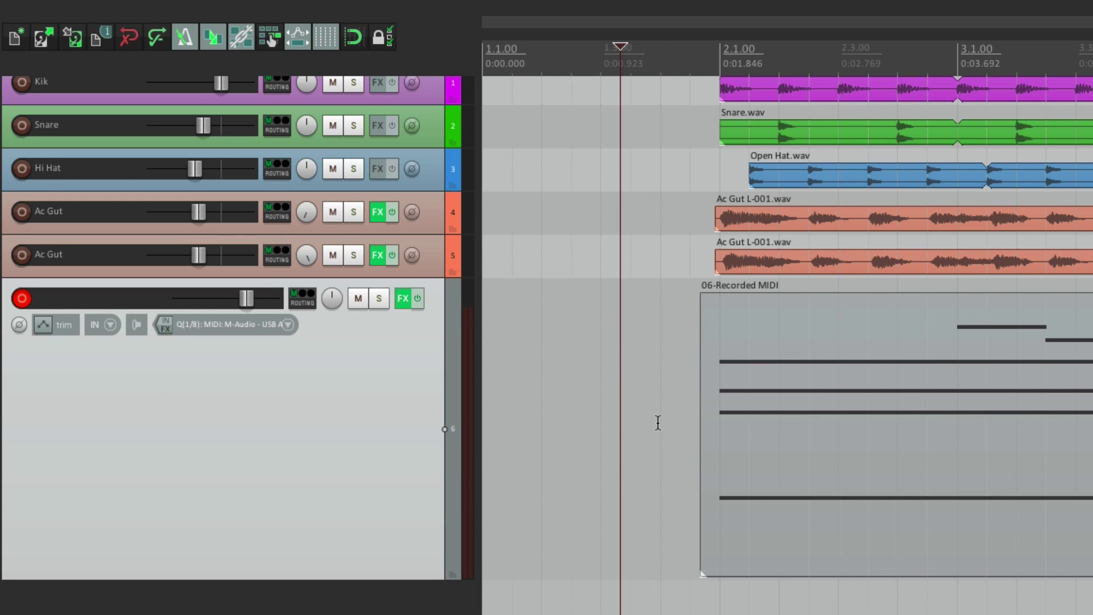
- Record a replacement take over the MIDI item from just before bar 2, and undo the recording
click(658, 422)
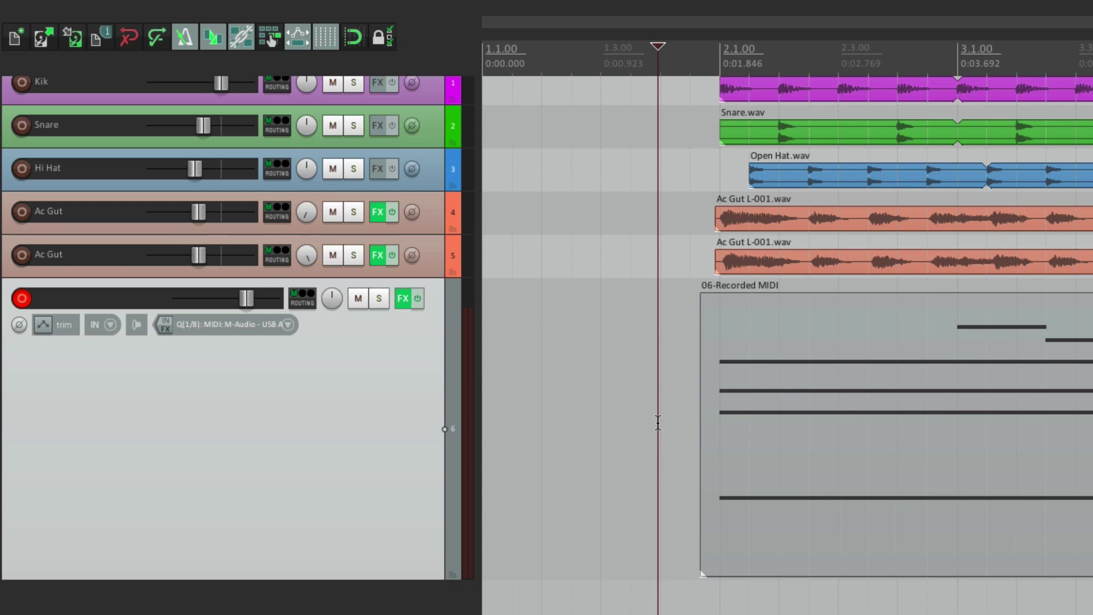
key(ctrl+r)
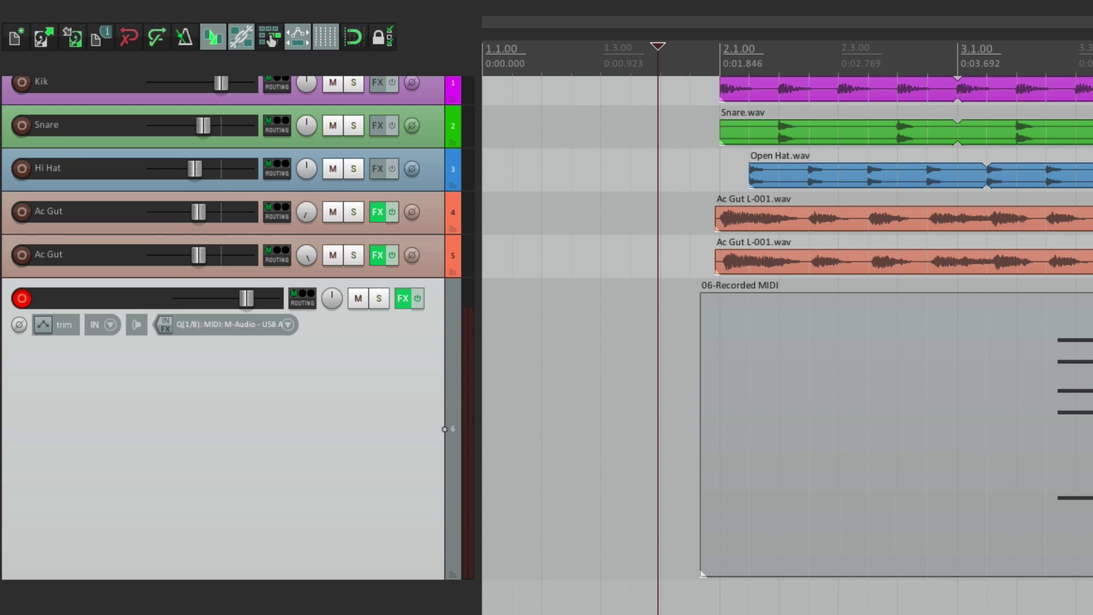
key(ctrl+z)
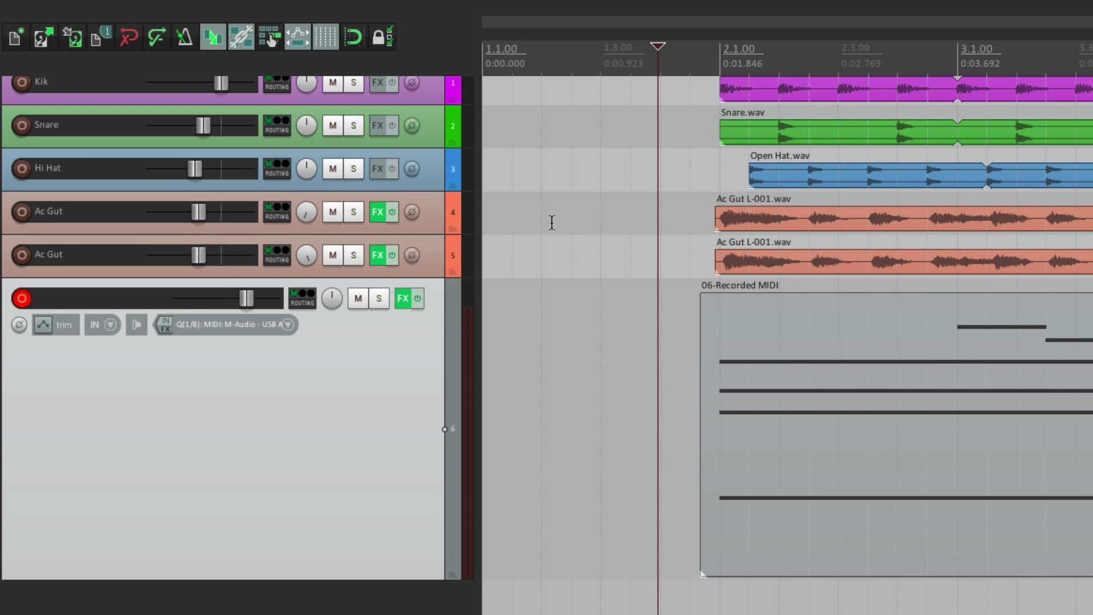
- Switch the project to time selection auto punch recording and select the time range from 4.1.00 to 6.1.00
mouse_move(523, 3)
click(426, 8)
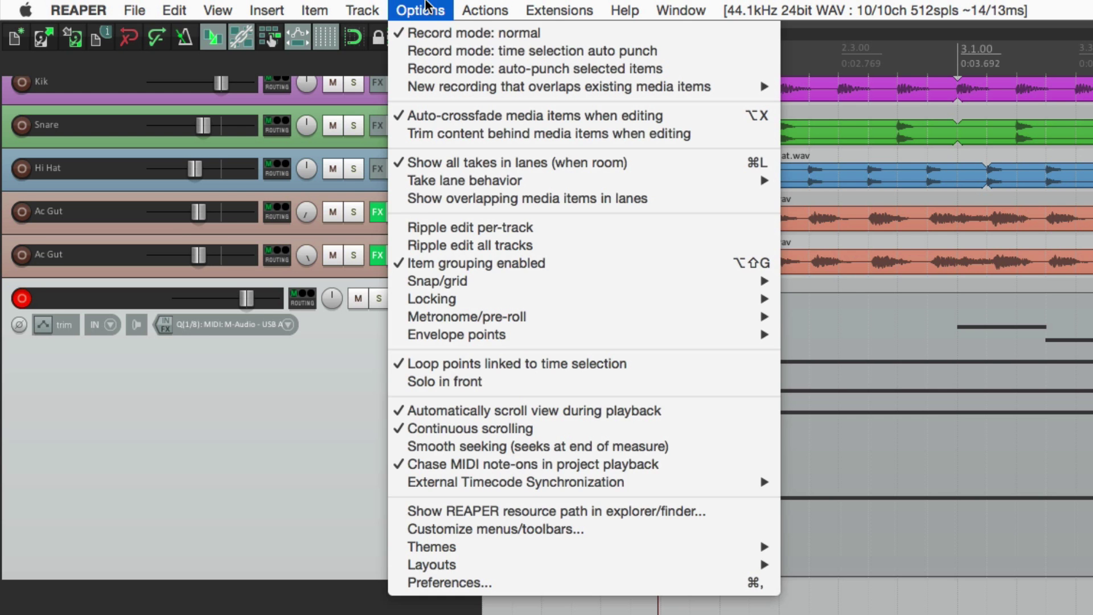
click(410, 52)
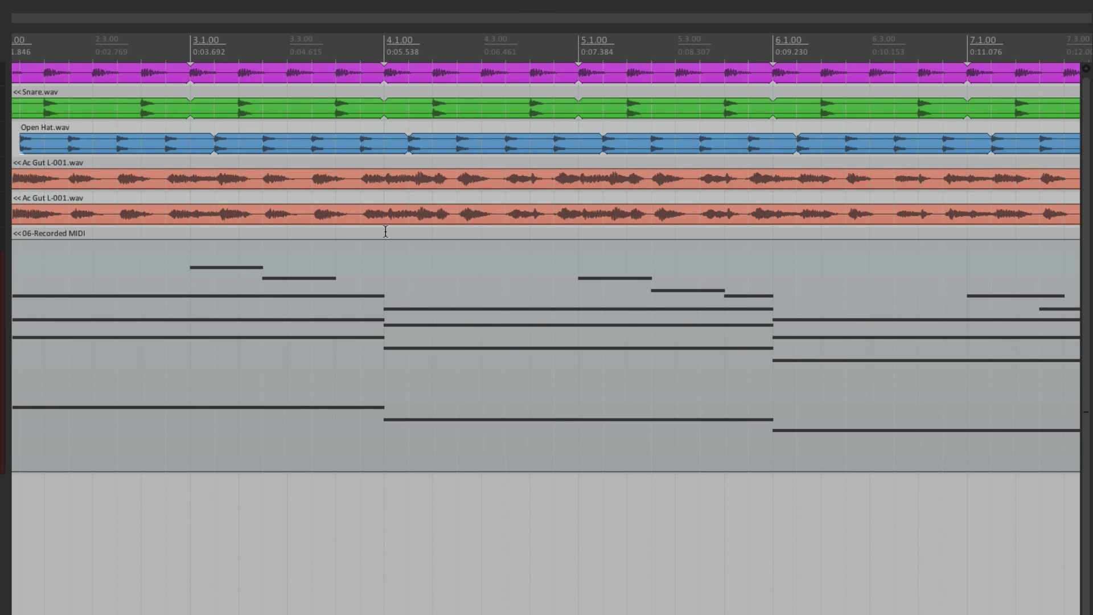
drag(384, 228, 772, 242)
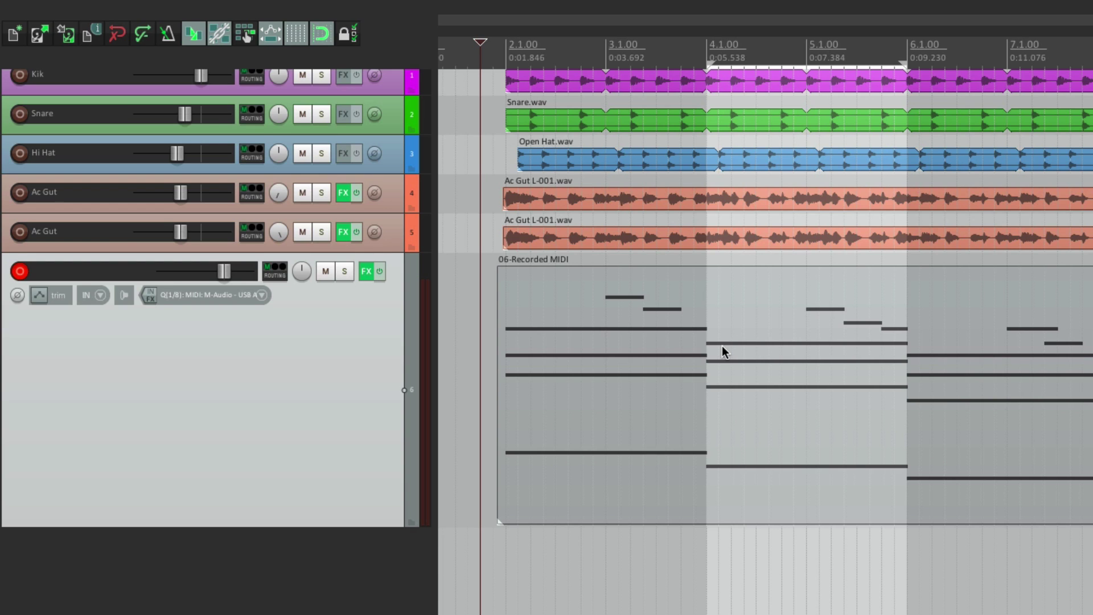
- Check that track 6 records in MIDI replace mode, record a punched-in take over the time selection, and play it back
click(105, 294)
mouse_move(319, 334)
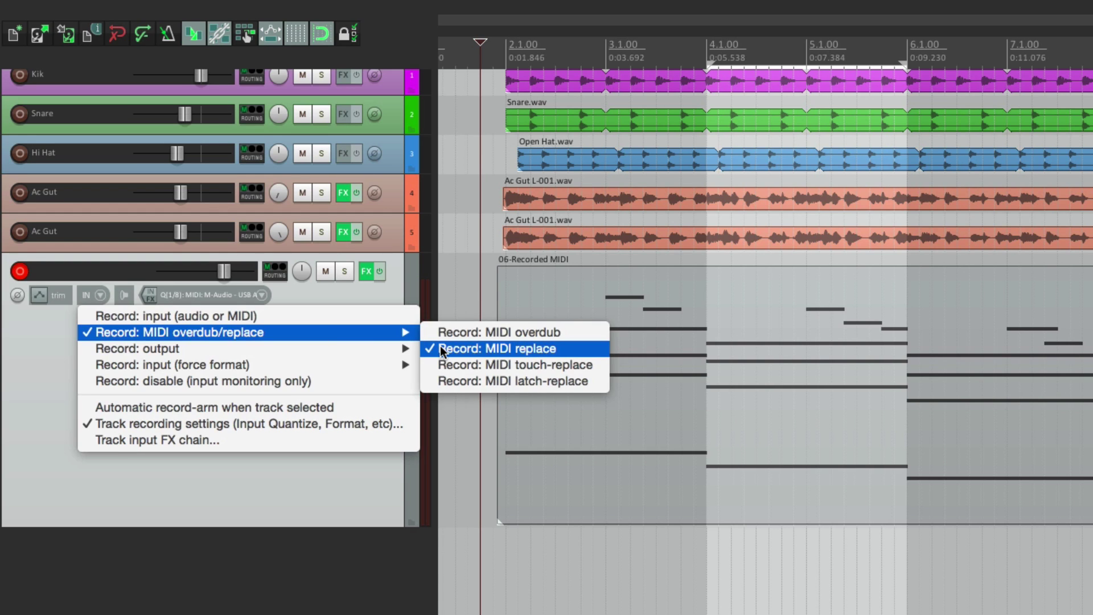
click(464, 290)
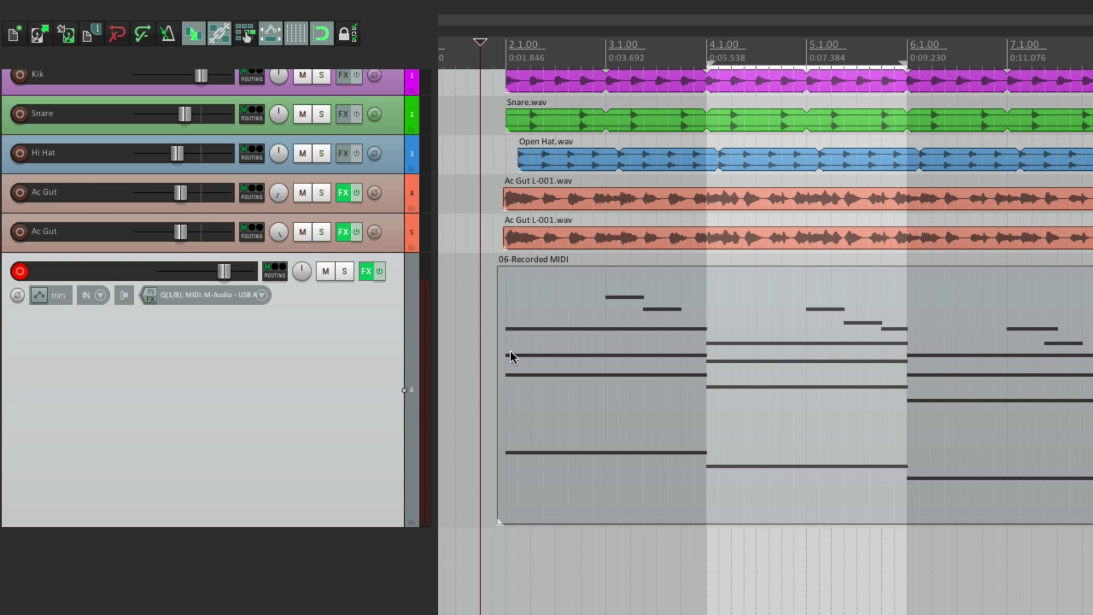
key(space)
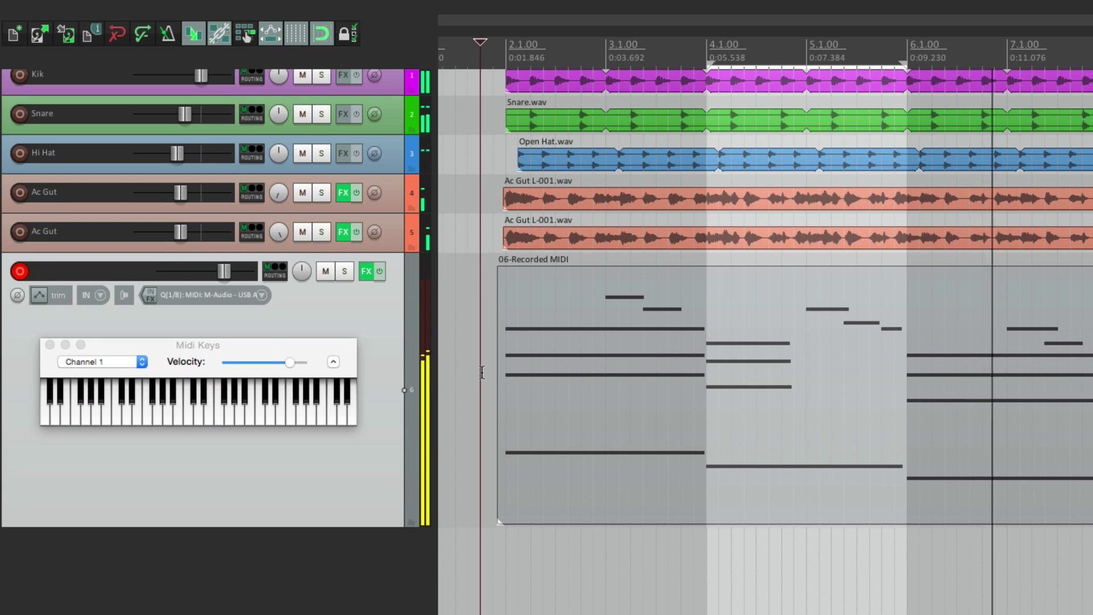
key(space)
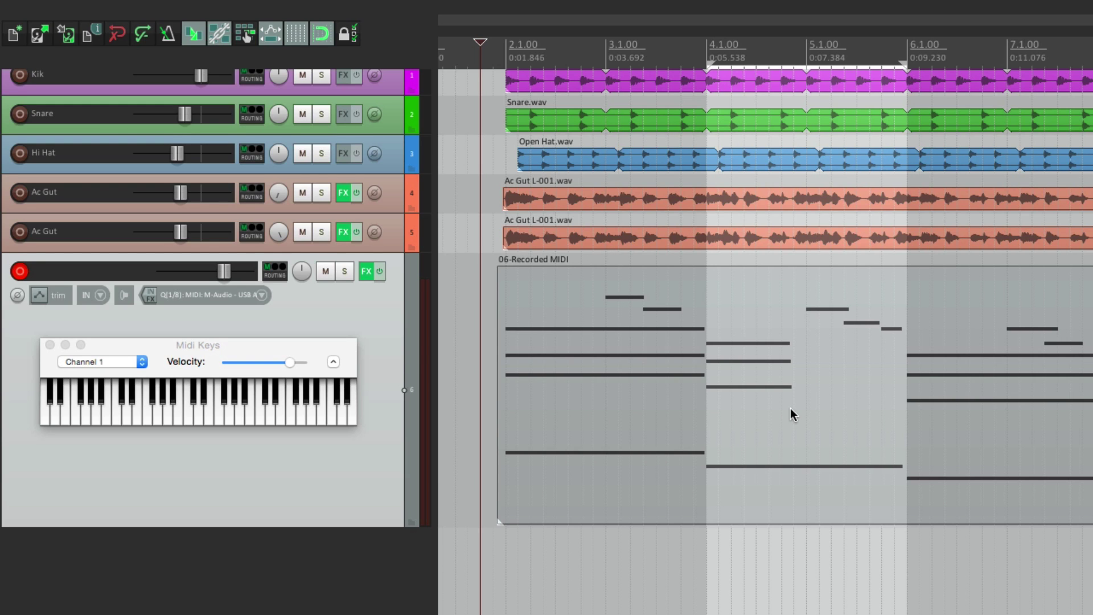
- Clear the time selection and undo the punched-in MIDI recording
key(Escape)
key(super+z)
key(super+z)
click(50, 345)
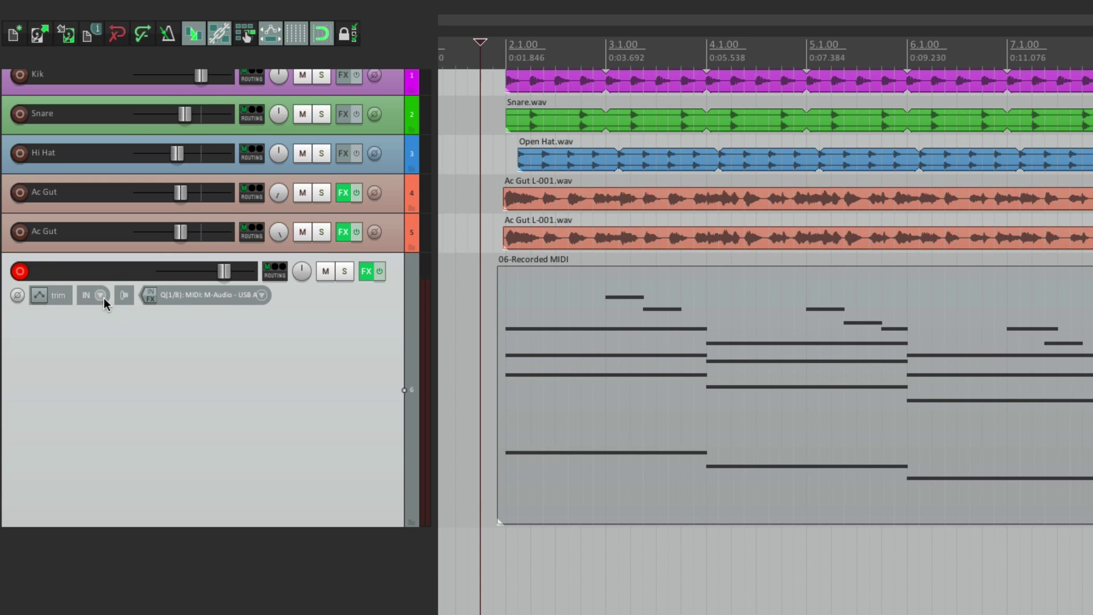
- Set track 6's record mode to MIDI touch-replace, record new notes over bars 4 and 5, and play the result
click(104, 299)
mouse_move(108, 326)
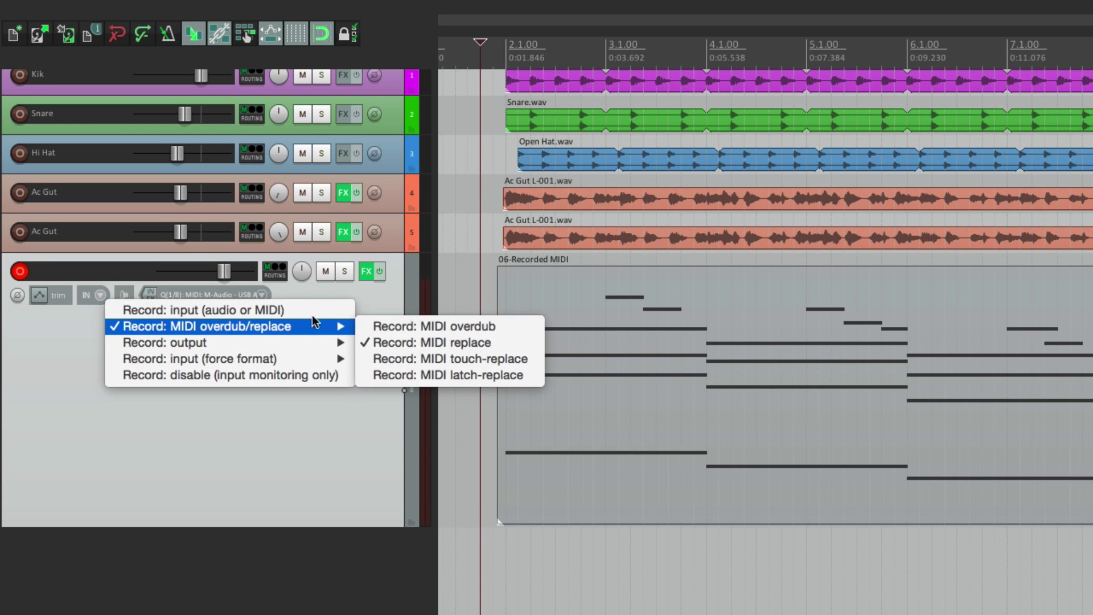
click(386, 365)
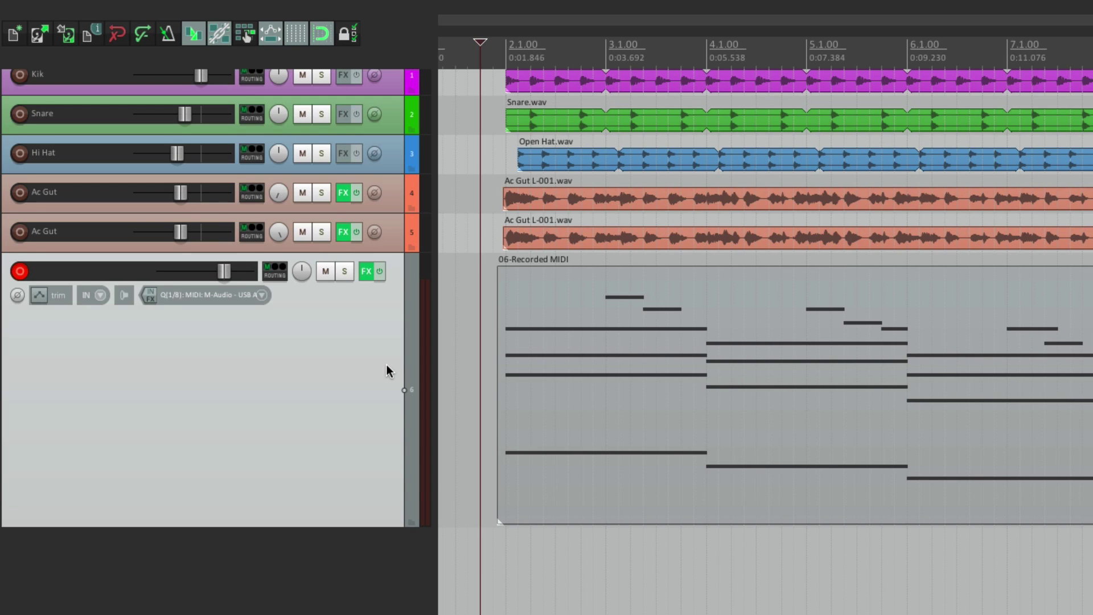
scroll(387, 370, up, 1)
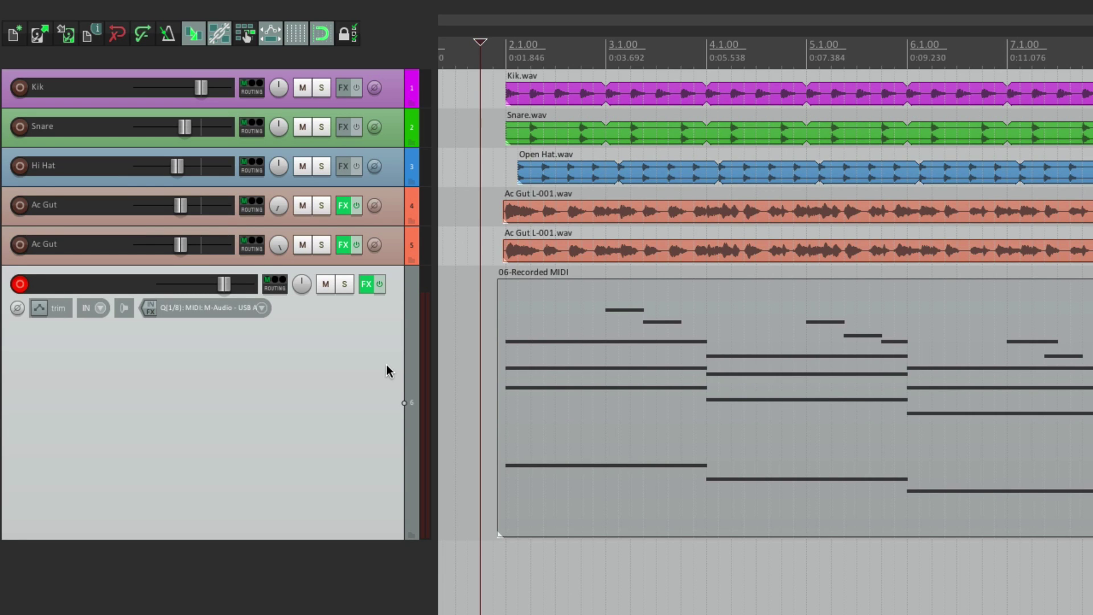
key(space)
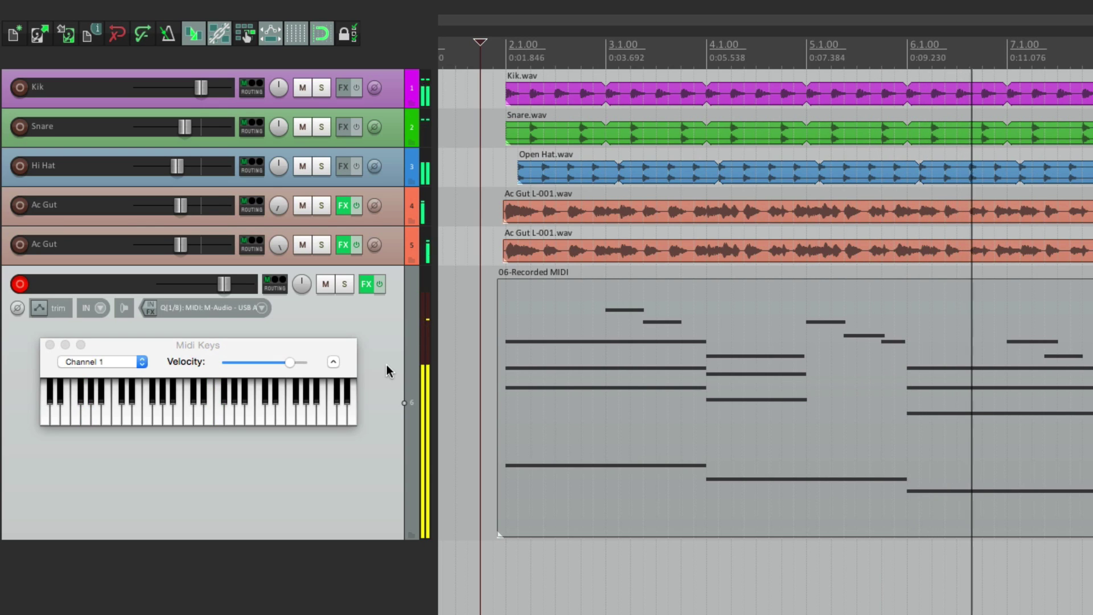
key(space)
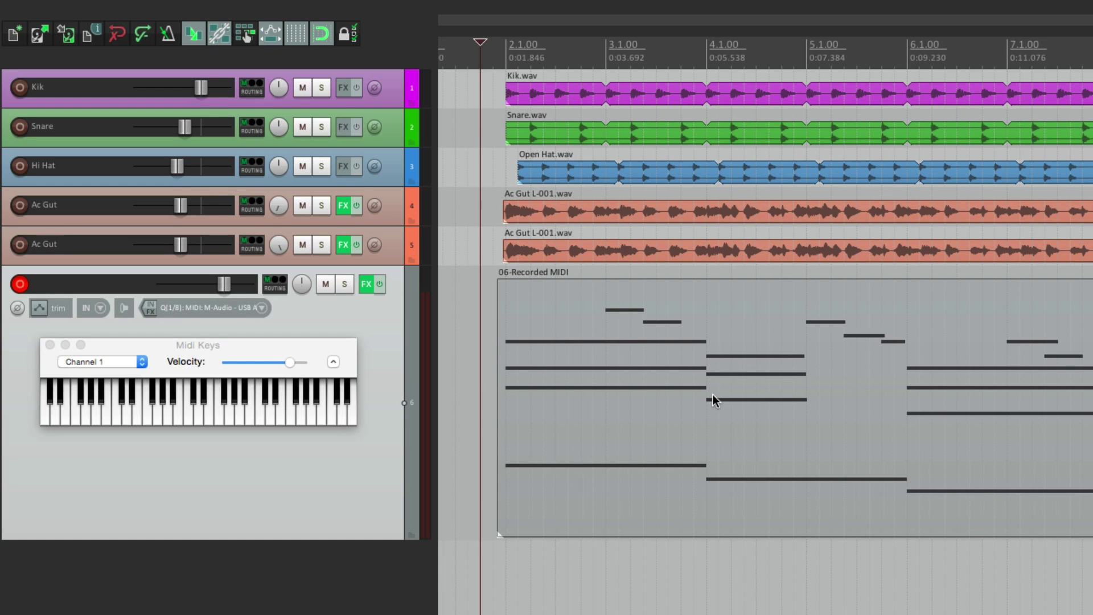
- Set track 6's record mode to MIDI latch-replace
click(913, 408)
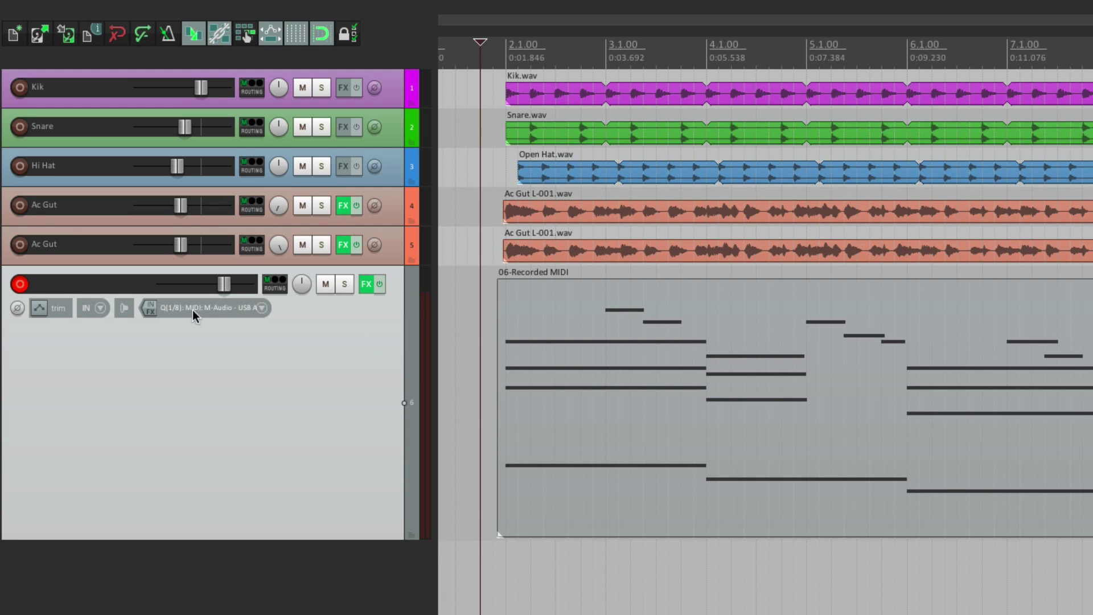
click(100, 307)
mouse_move(110, 338)
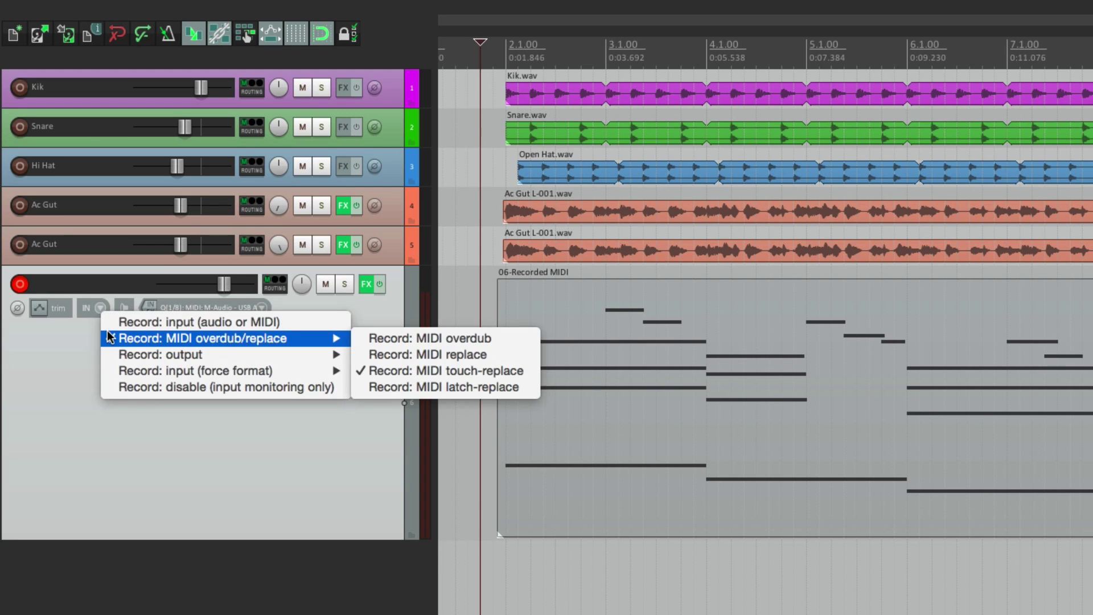
click(364, 386)
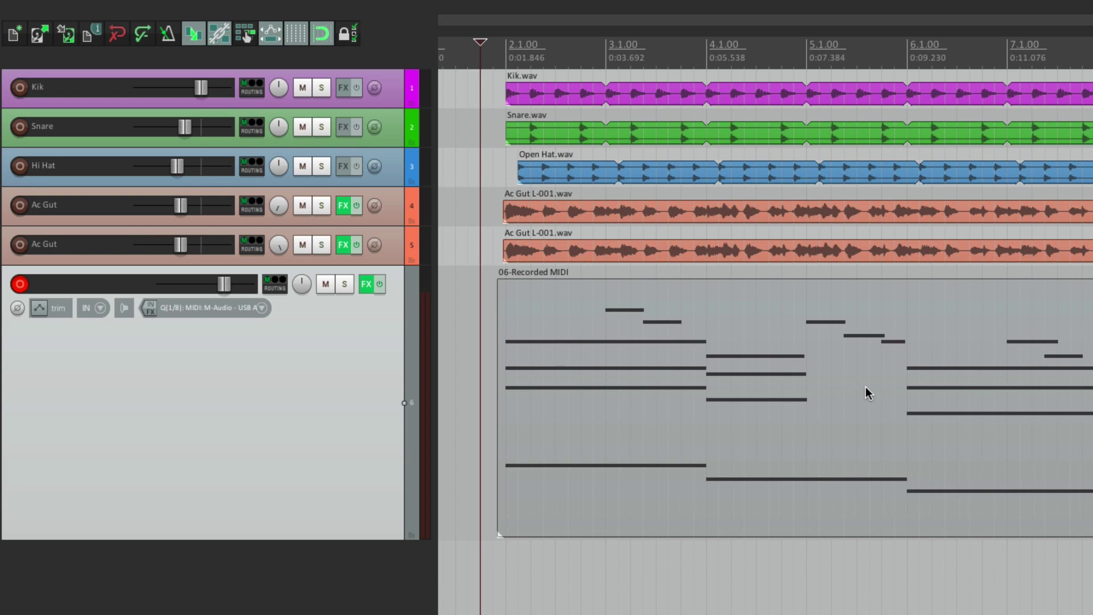
- Open the recorded MIDI item in the MIDI editor and switch its view to the event list
double_click(740, 353)
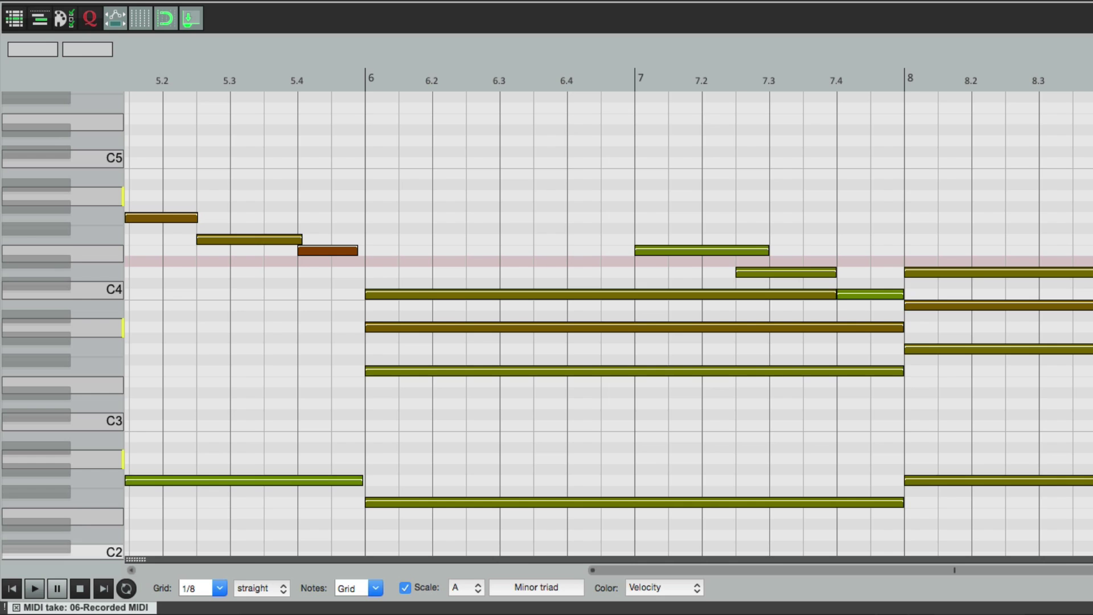
right_click(619, 57)
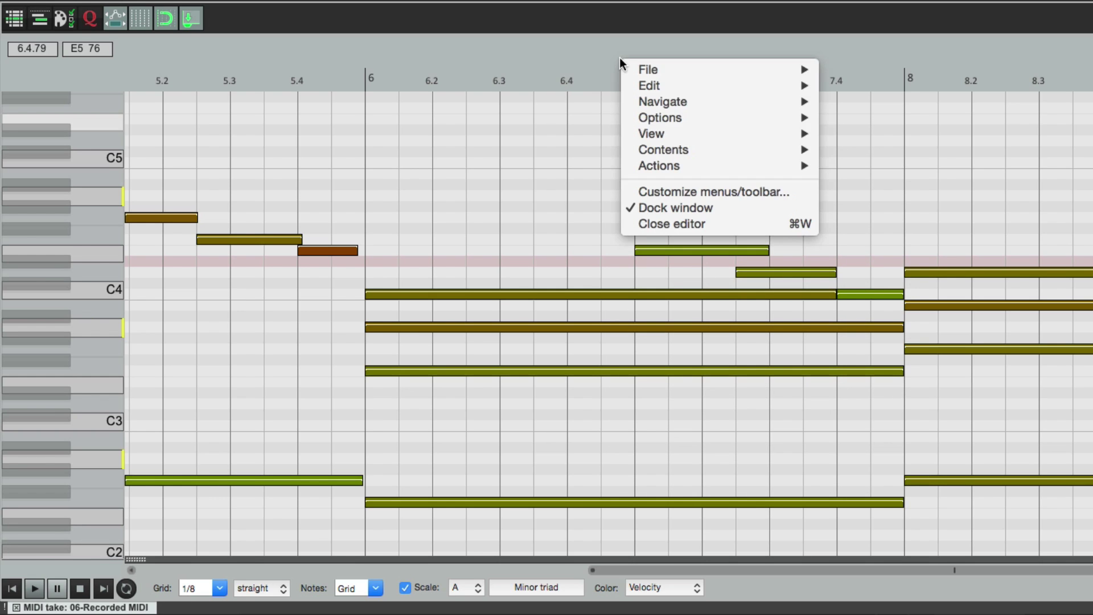
mouse_move(637, 135)
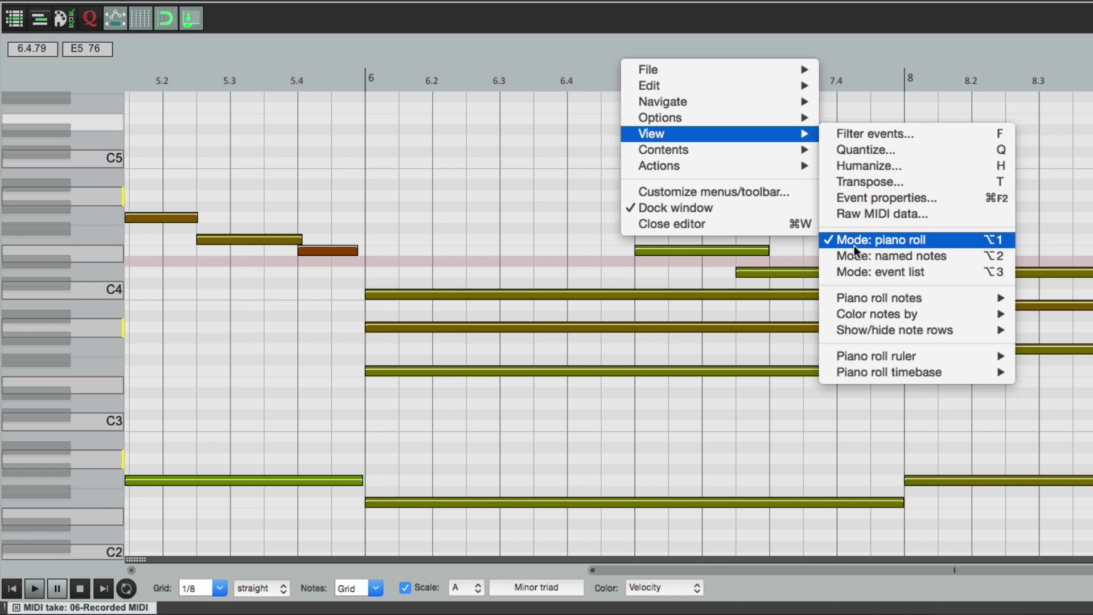
click(843, 274)
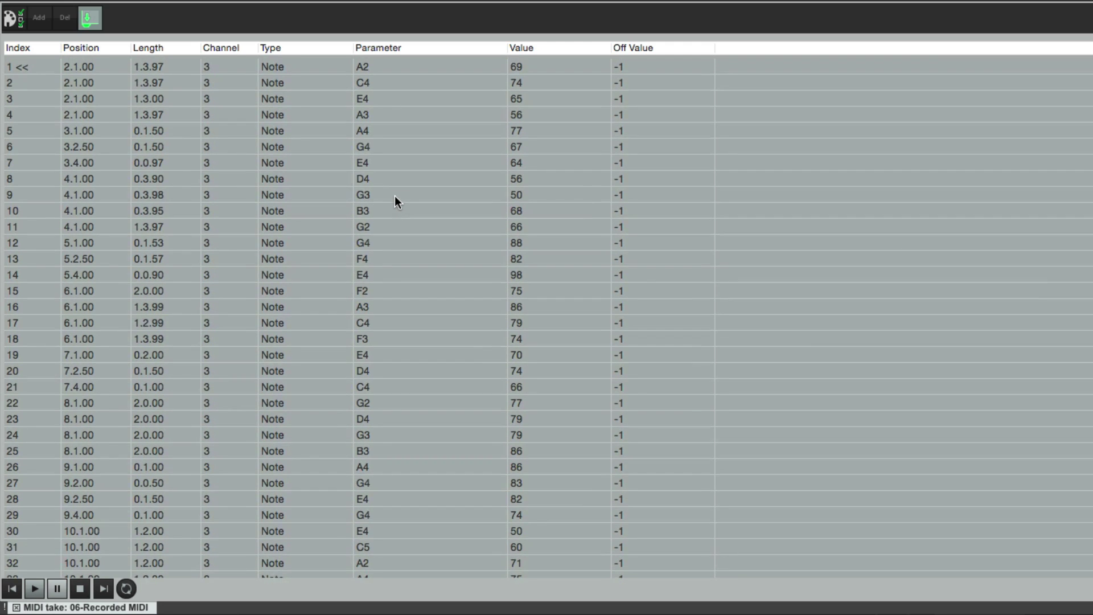
- Look through the note events in the list, return to the piano roll at bar 2, and deselect the notes
click(309, 66)
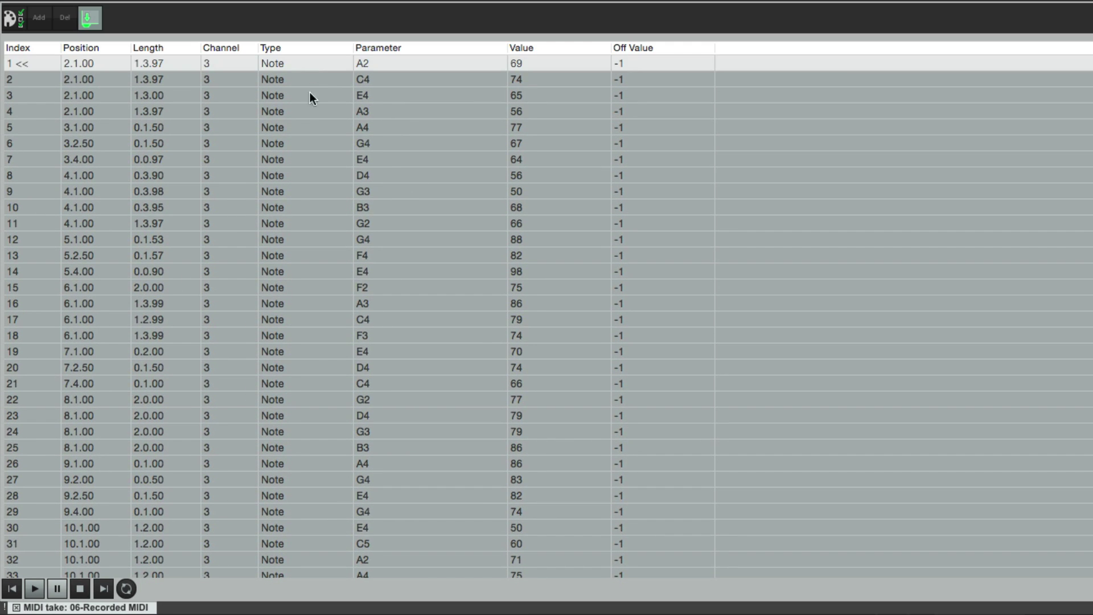
scroll(310, 103, down, 5)
click(294, 235)
scroll(294, 233, up, 5)
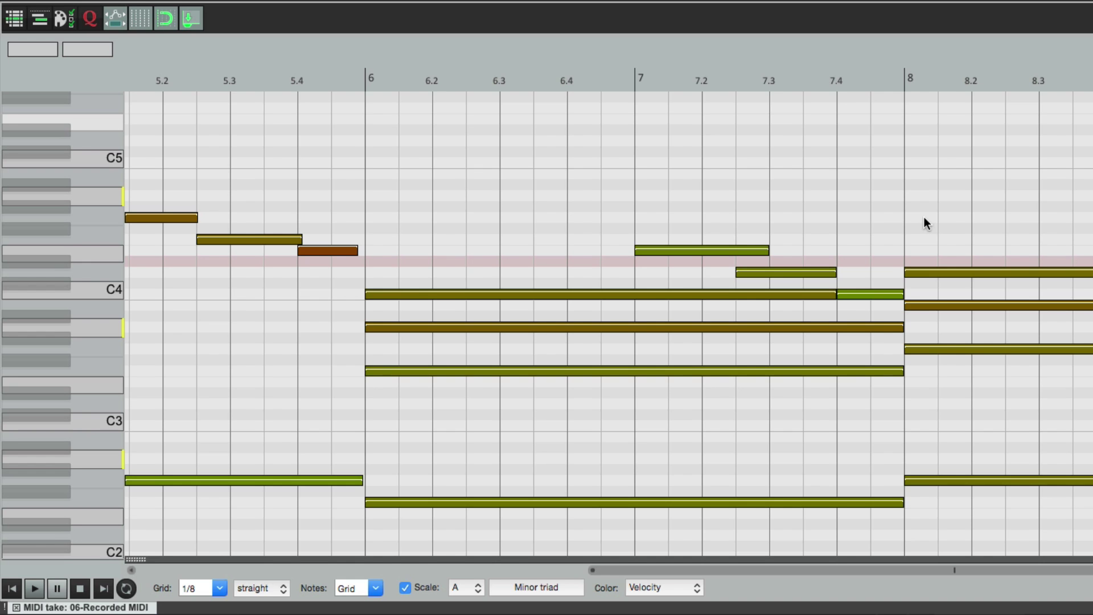
scroll(799, 203, left, 10)
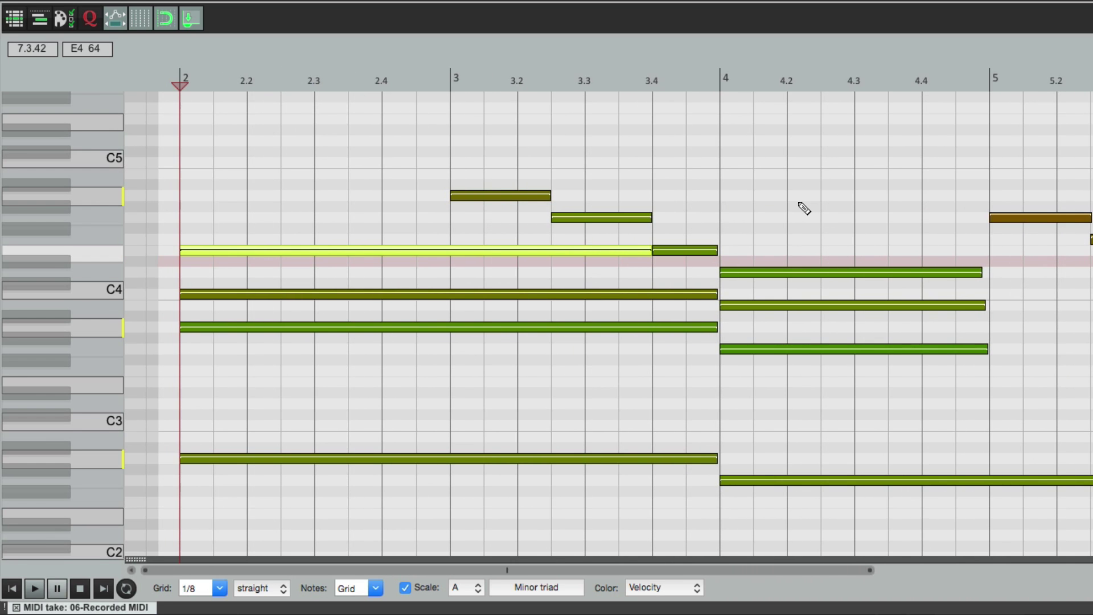
click(173, 166)
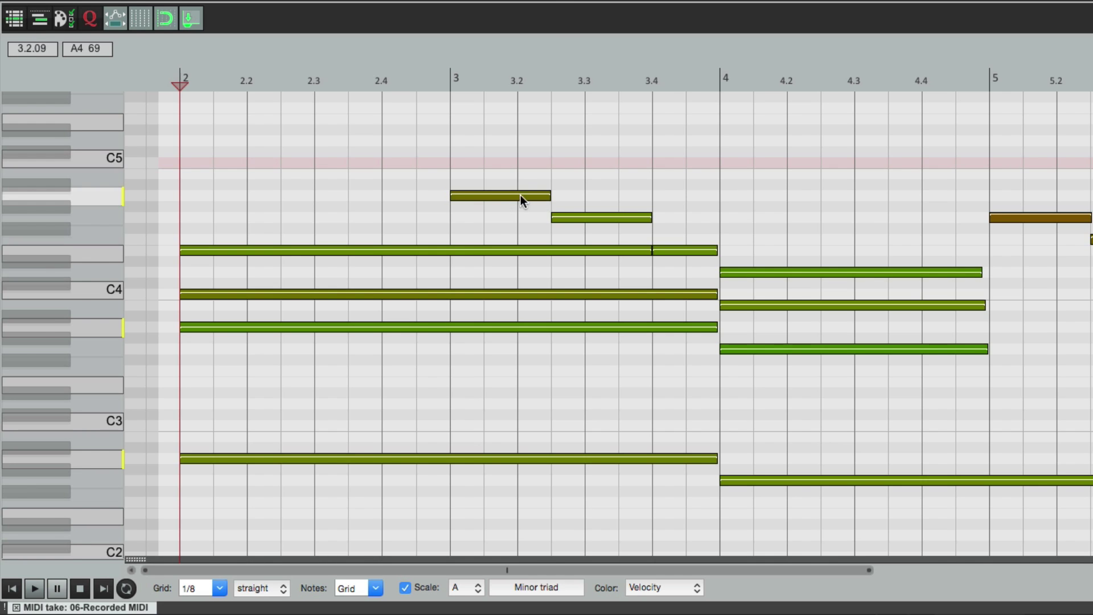
- Copy the three upper melody notes in bar 3 up to C5, B4 and A4 as a harmony, and play from just before bar 3
click(500, 198)
drag(501, 198, 497, 162)
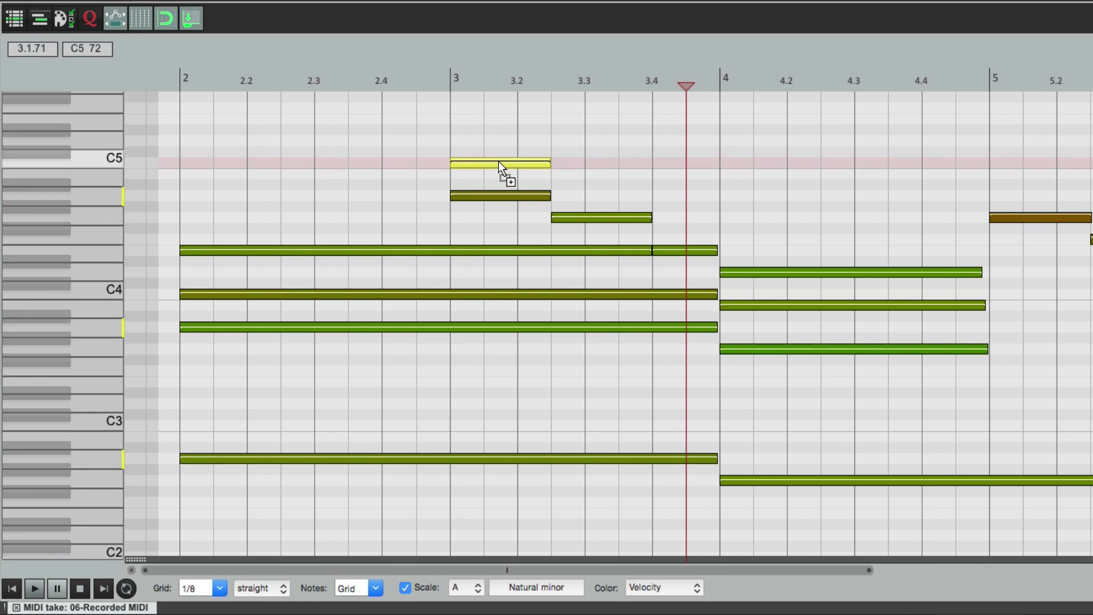
drag(606, 219, 608, 175)
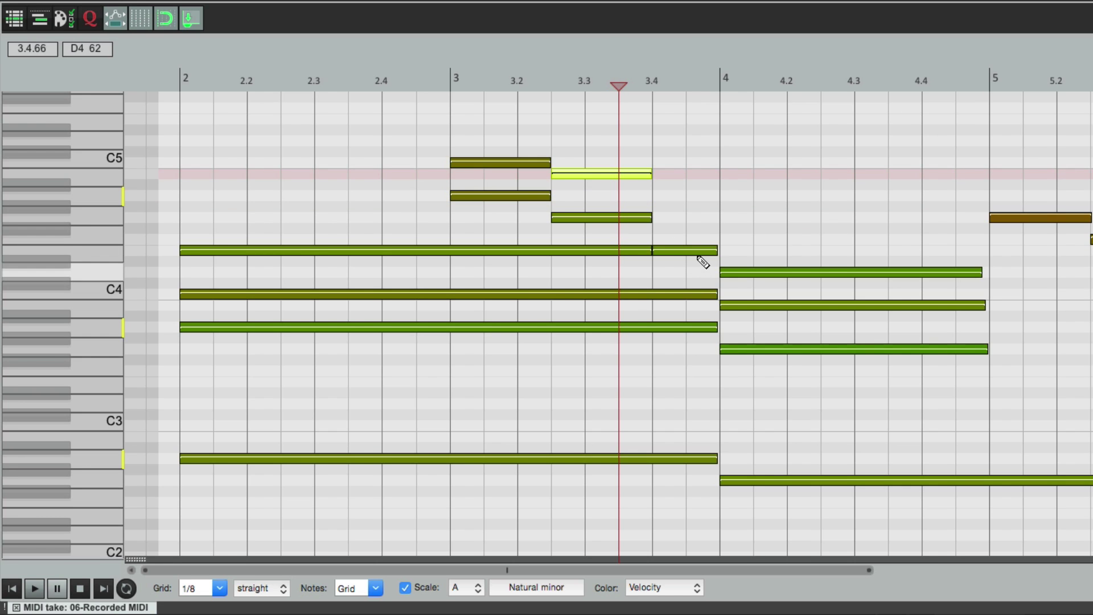
drag(689, 251, 688, 200)
click(414, 76)
key(space)
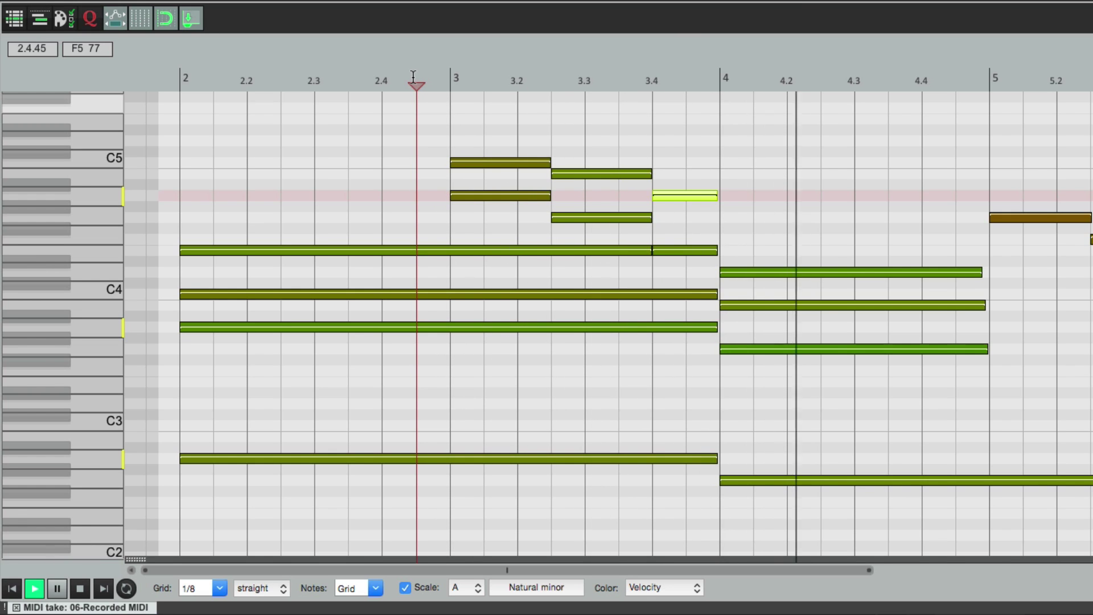
key(space)
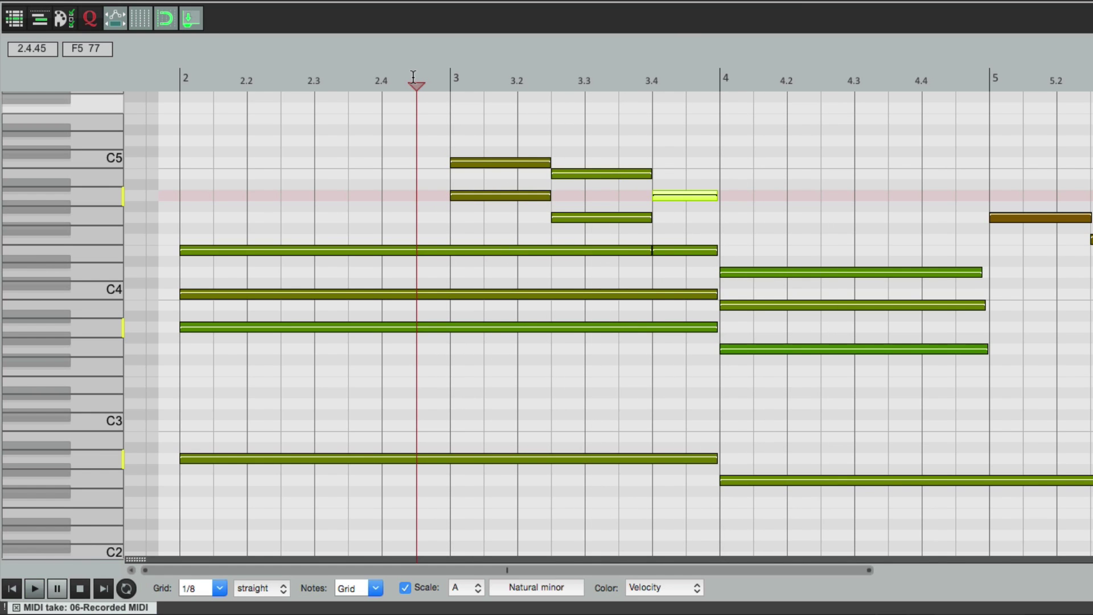
- Select the three copied harmony notes in bar 3, delete them, and undo the deletion
drag(532, 130, 705, 194)
key(Delete)
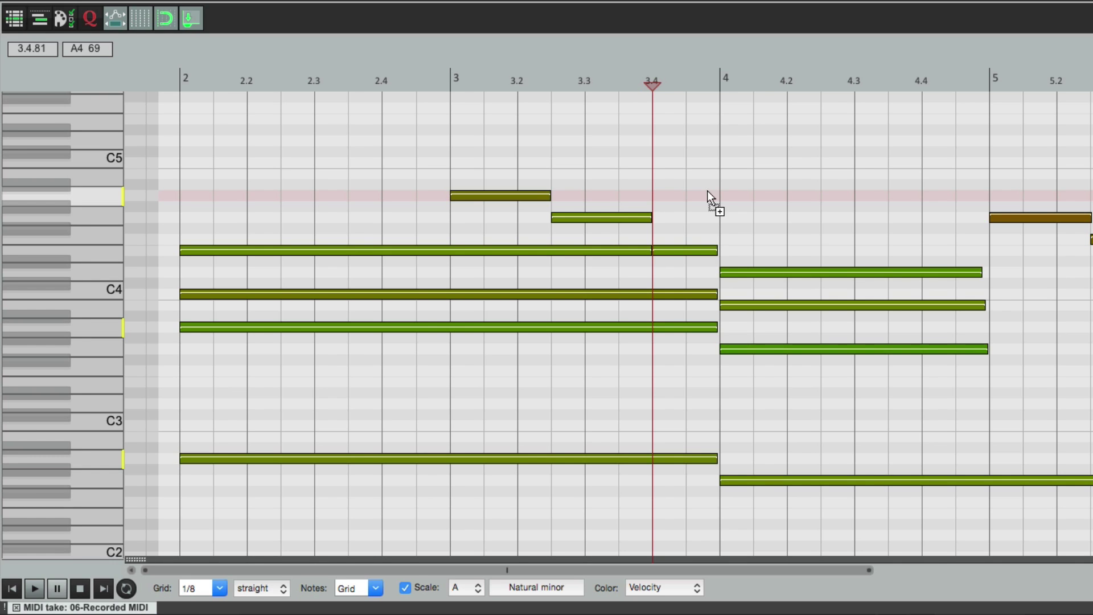
key(ctrl+z)
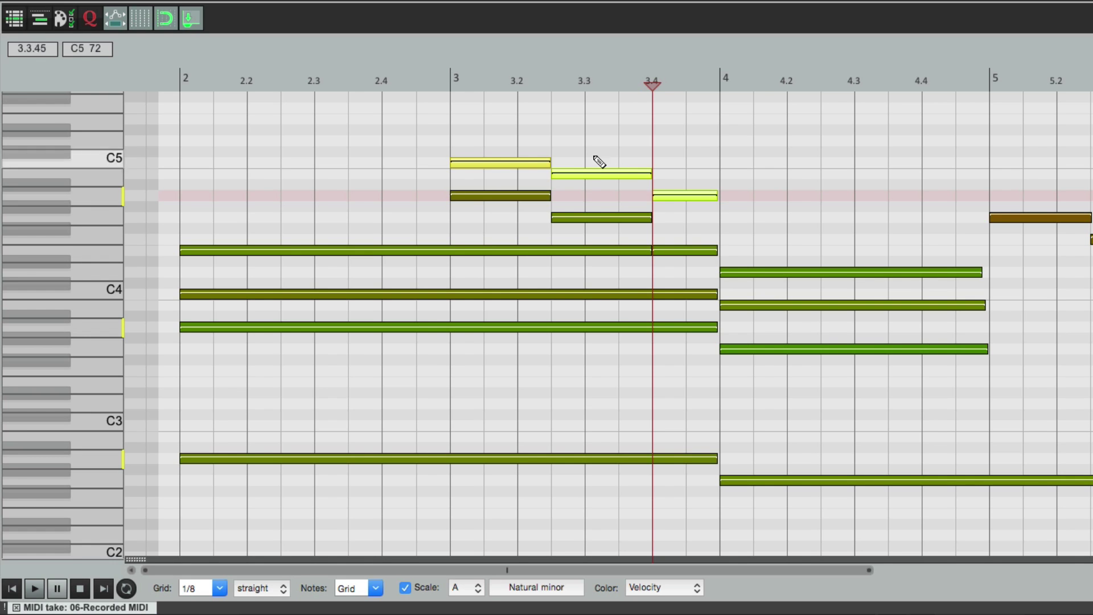
- Mute the three selected harmony notes in bar 3 and play the part from 2.3
right_click(537, 164)
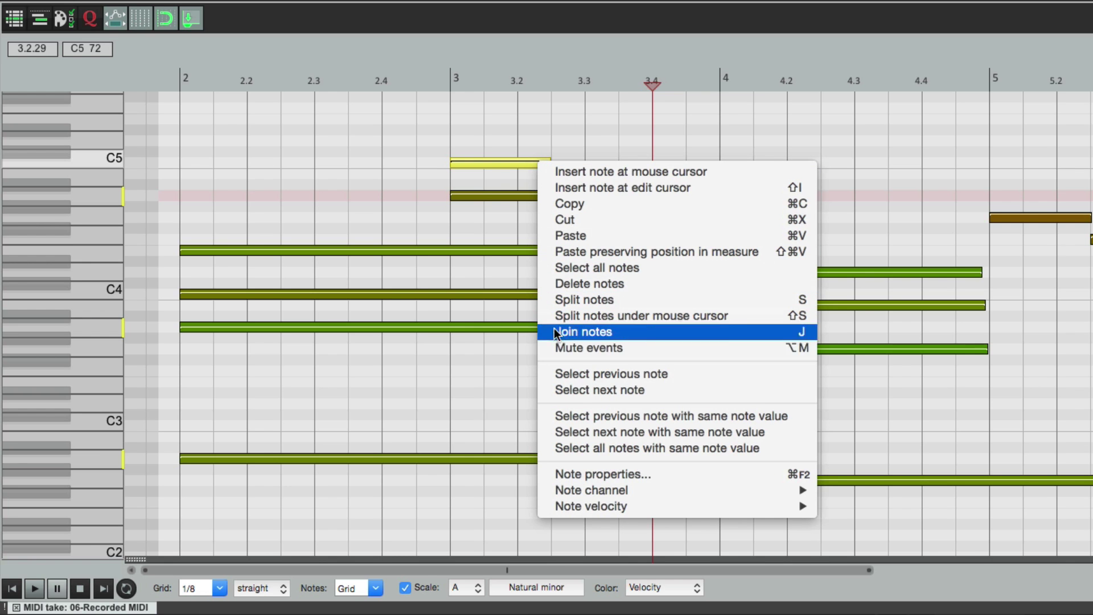
click(546, 347)
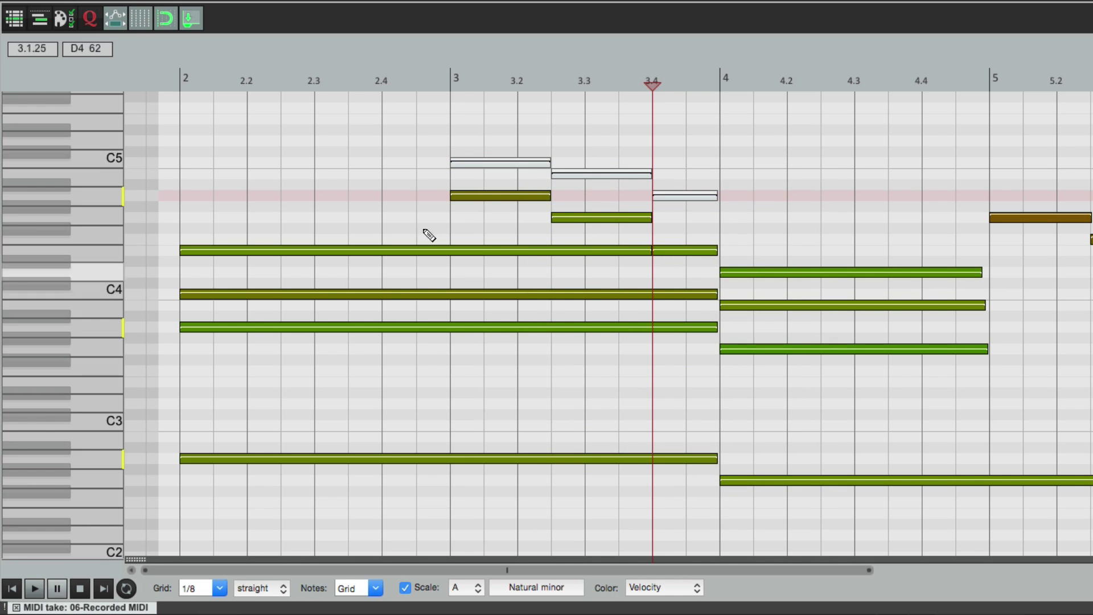
click(326, 77)
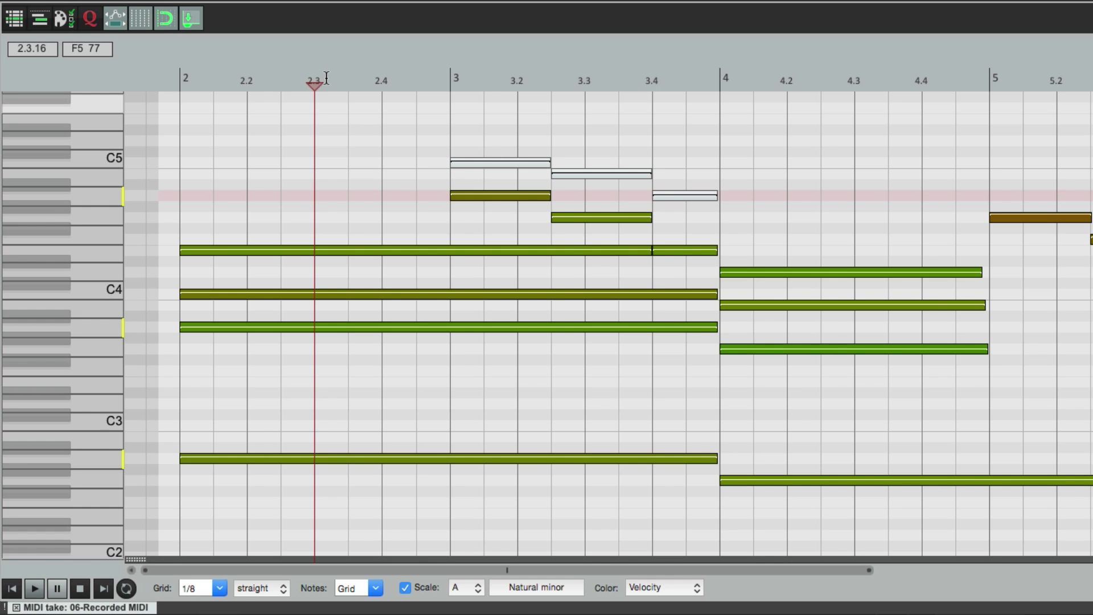
key(space)
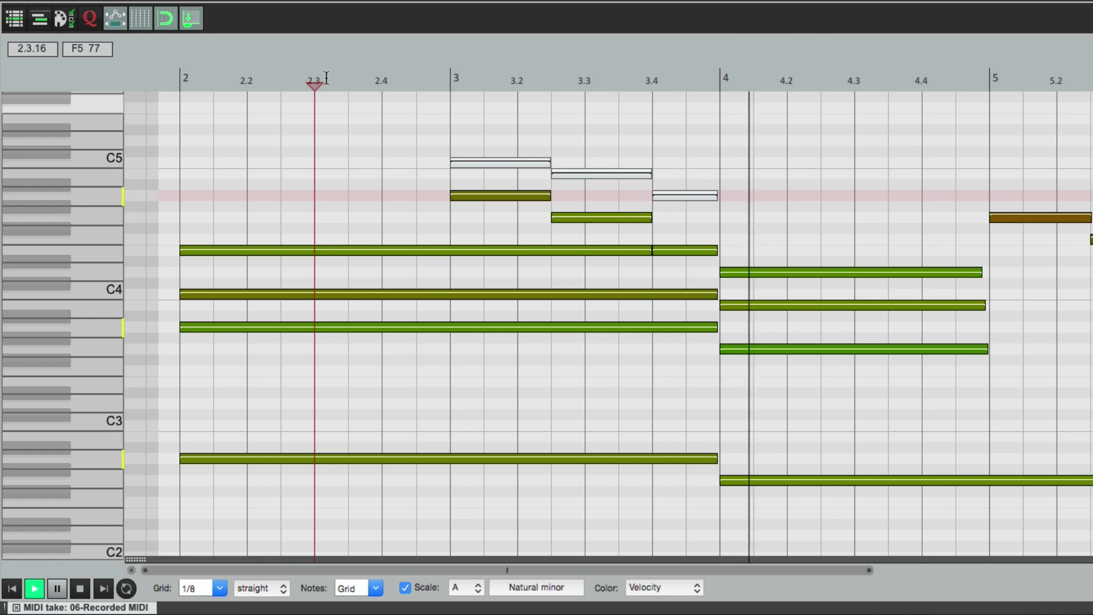
key(space)
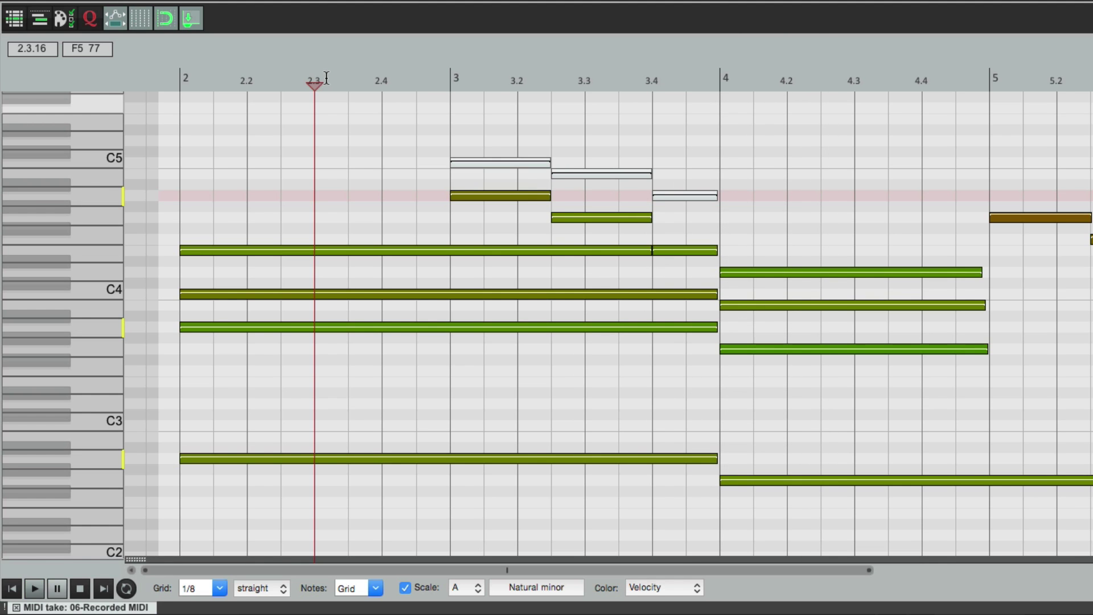
- Unmute the three harmony notes in bar 3 and play the part again from 2.3
right_click(515, 165)
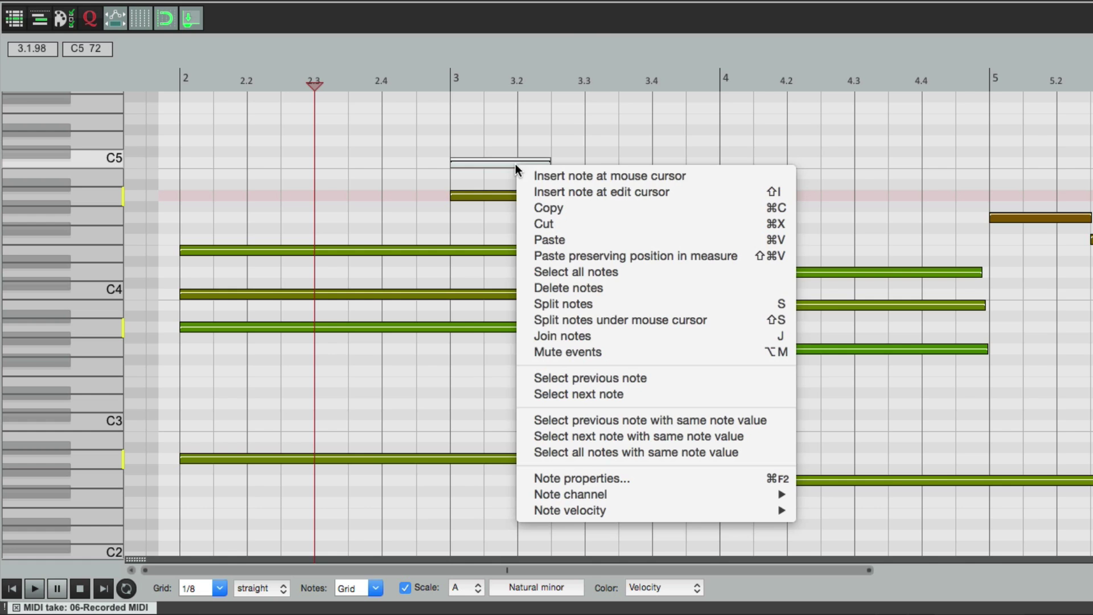
click(529, 351)
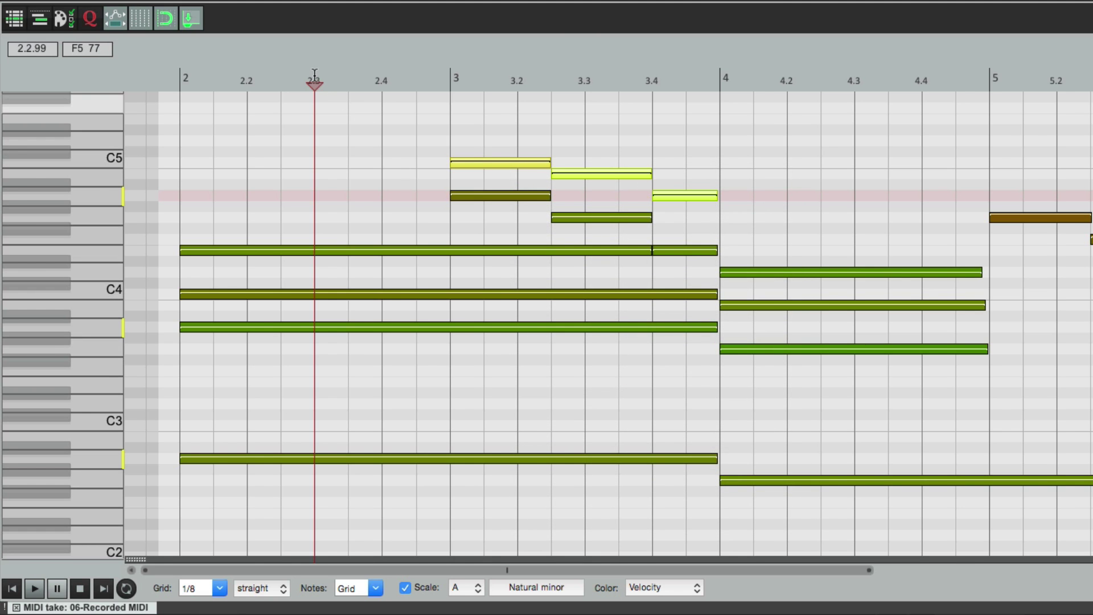
key(space)
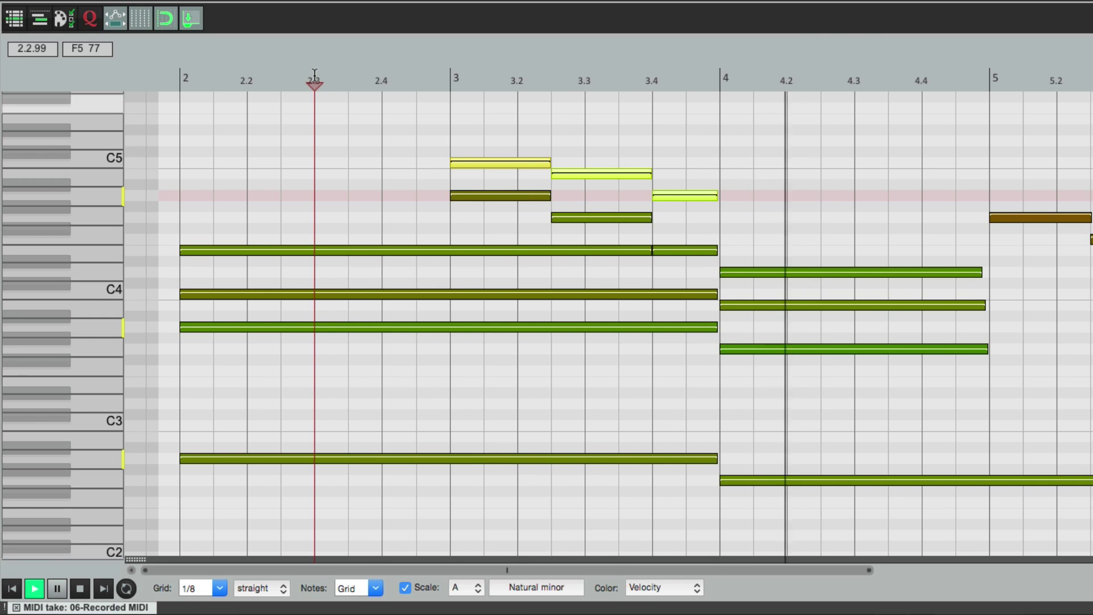
key(space)
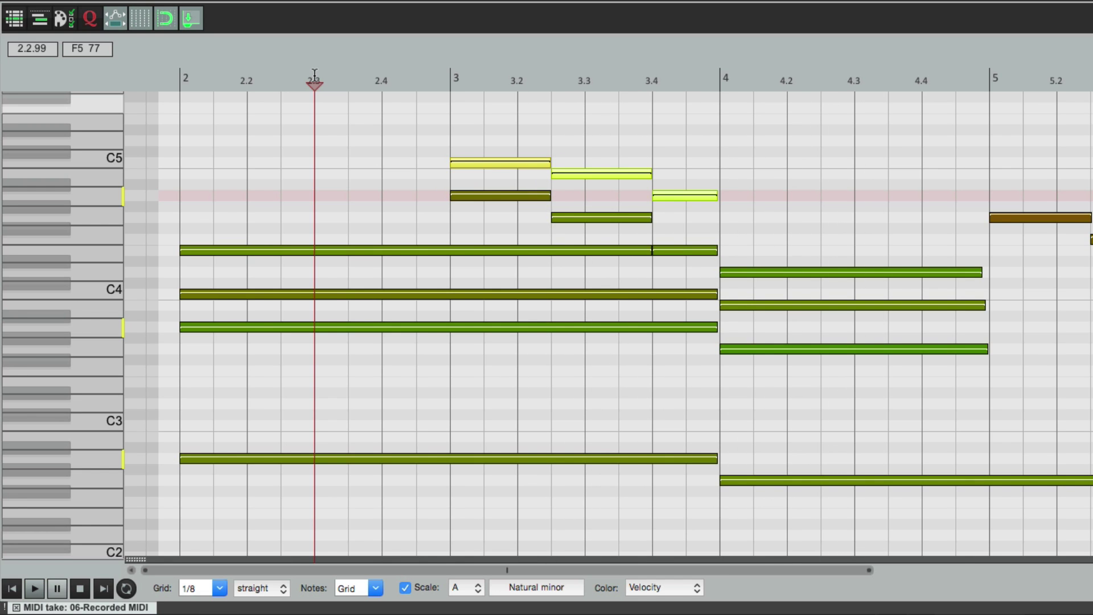